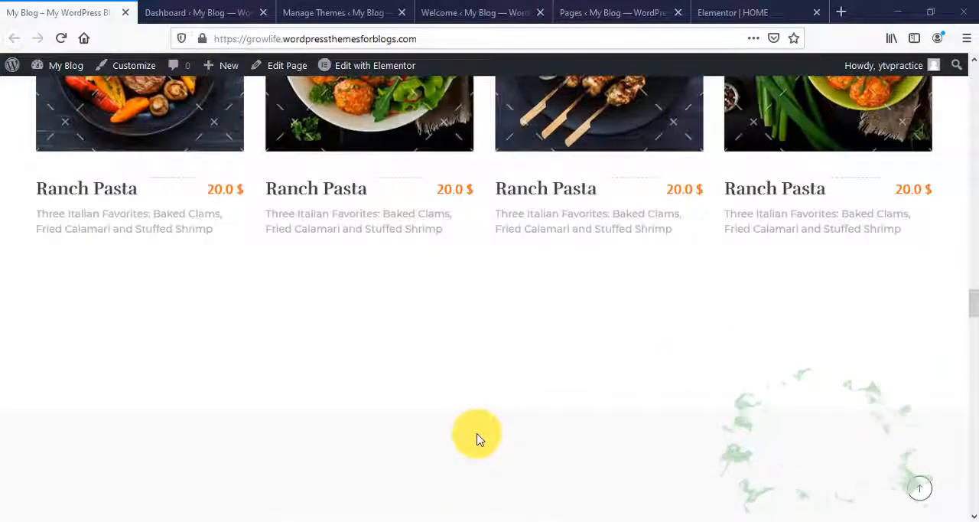
- Look through the published restaurant homepage's sections and examine the current Phlox theme on the Themes page
scroll(477, 437, down, 5)
scroll(482, 433, down, 10)
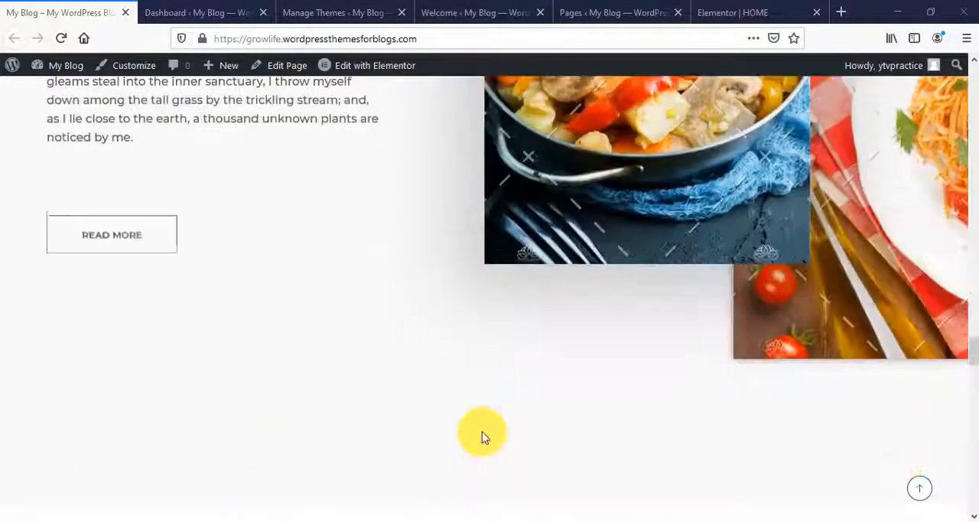
scroll(488, 434, down, 4)
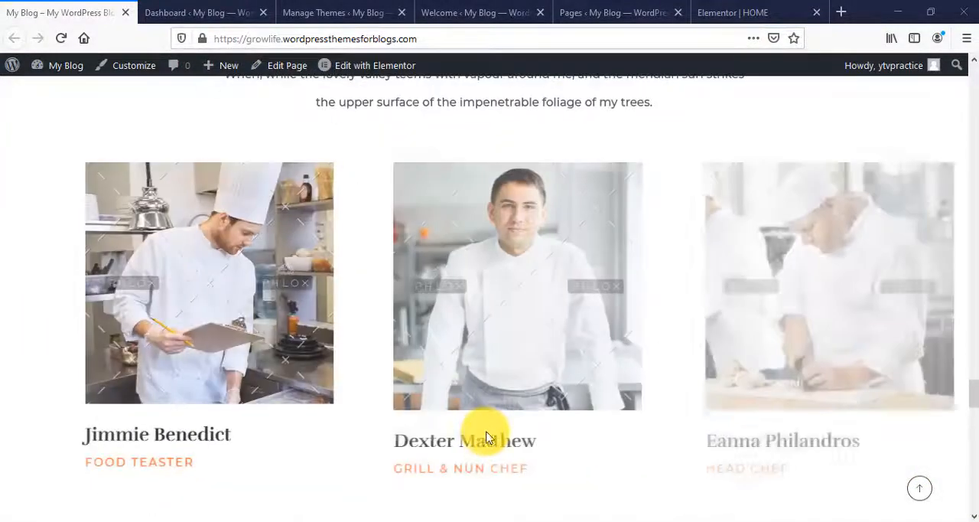
scroll(488, 434, down, 5)
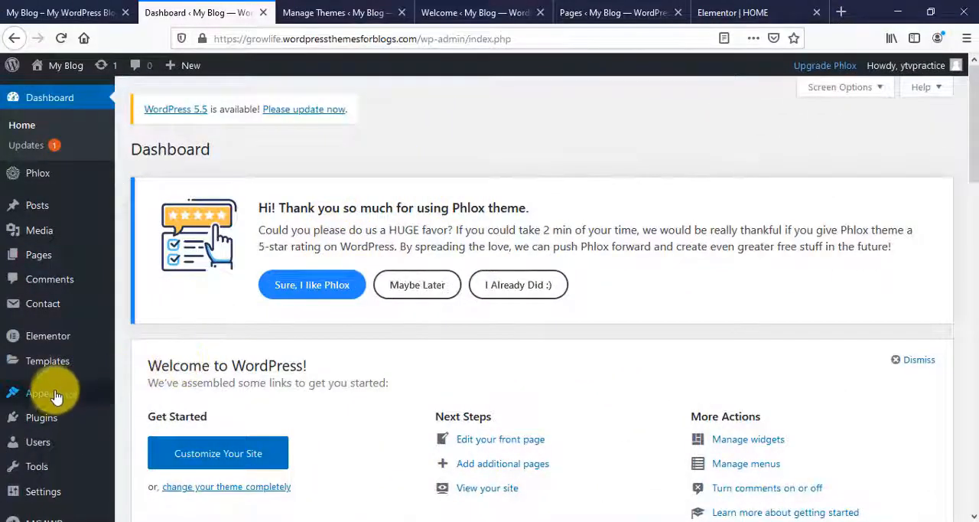
mouse_move(48, 394)
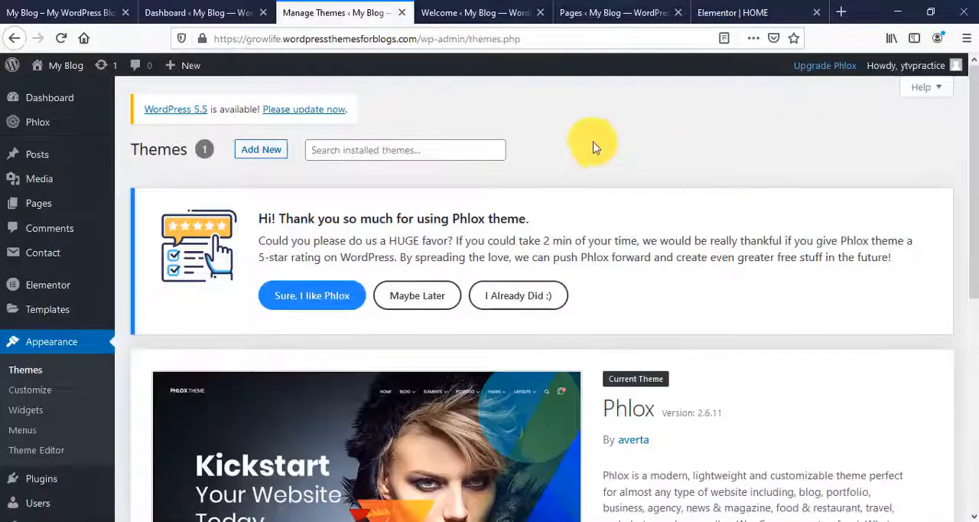
scroll(469, 283, down, 3)
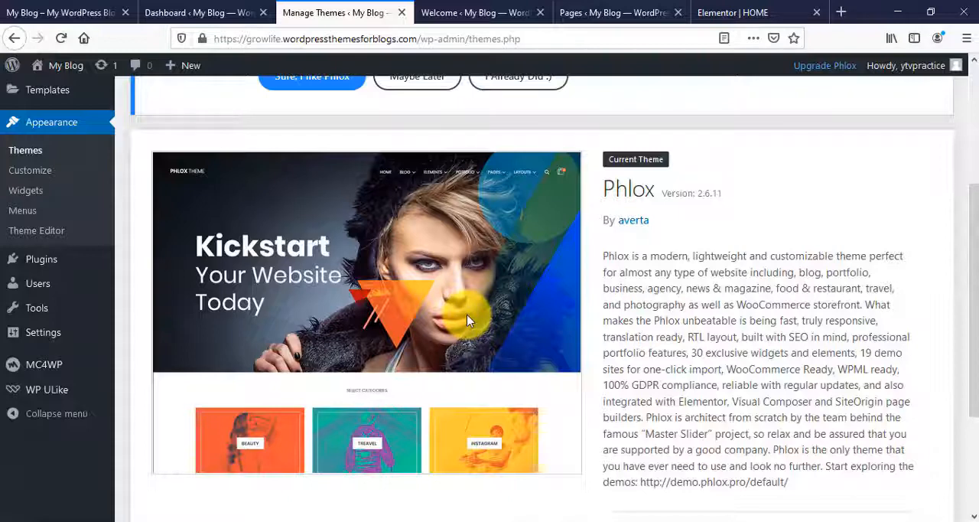
scroll(469, 321, up, 3)
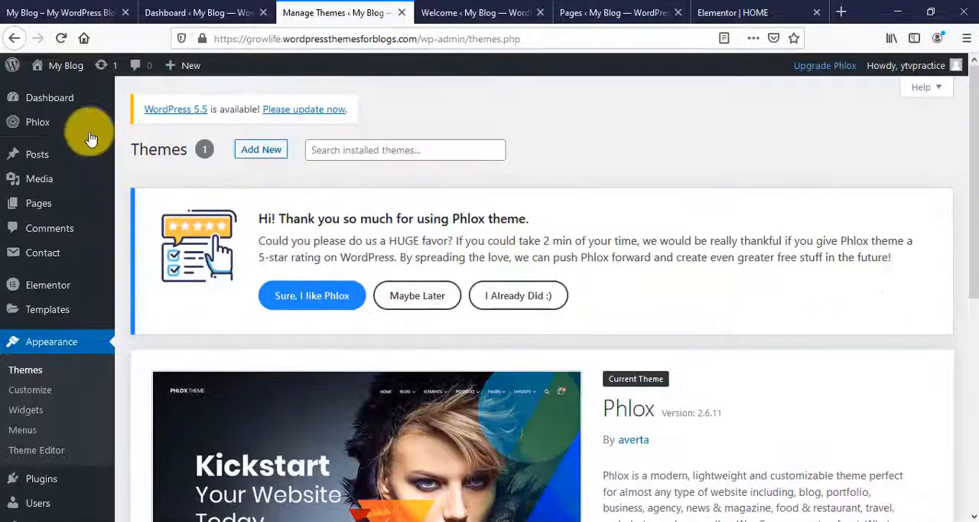
- Open Phlox's Demo Importer and find the Classic Restaurant demo
mouse_move(55, 124)
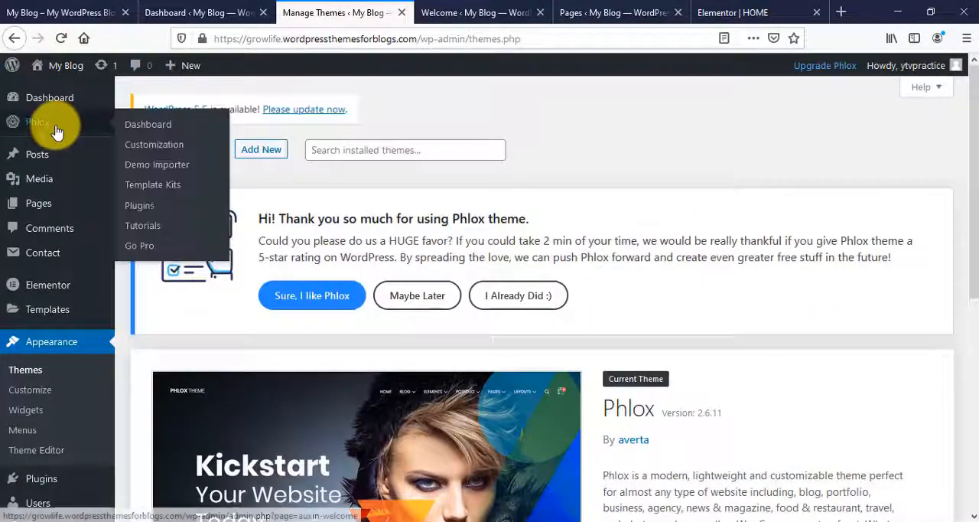
click(151, 176)
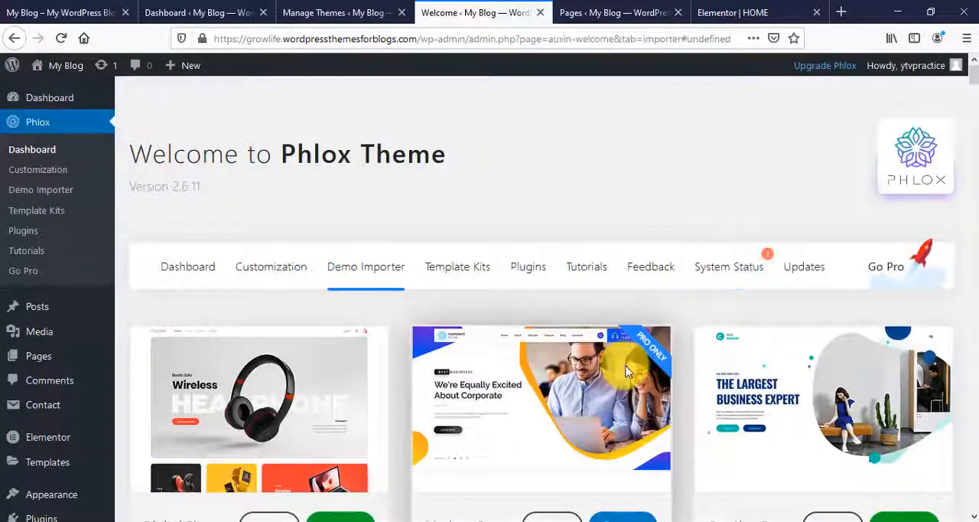
scroll(627, 306, down, 5)
scroll(635, 401, down, 10)
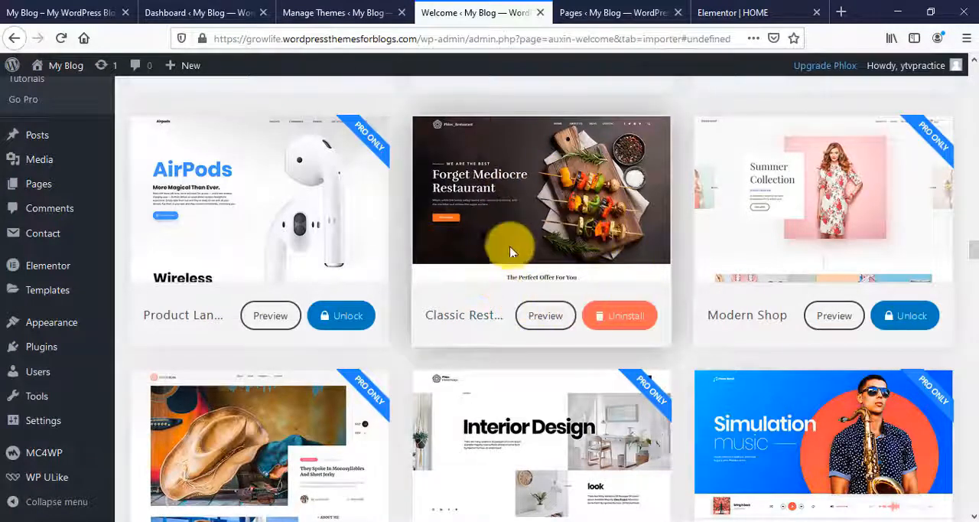
- Open the HOME page for editing with Elementor from the list of pages
mouse_move(39, 184)
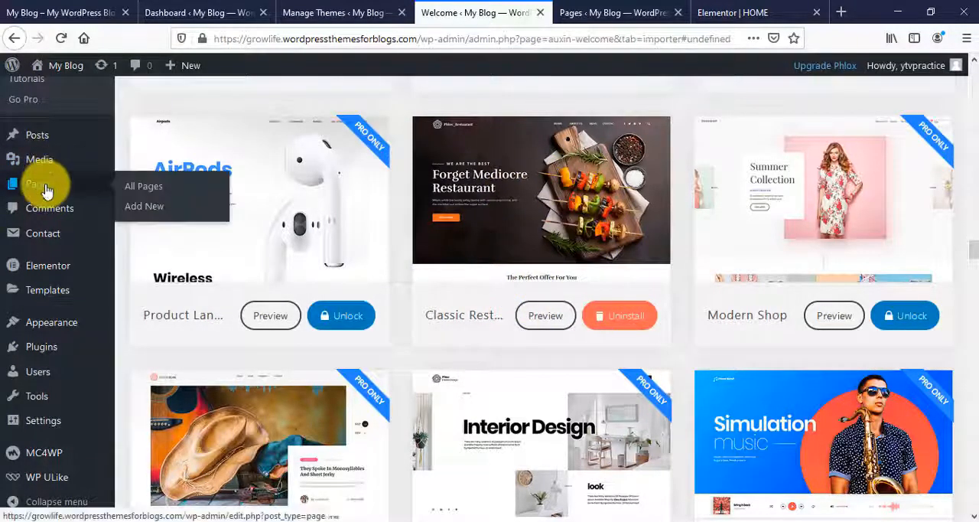
click(604, 12)
scroll(408, 189, down, 2)
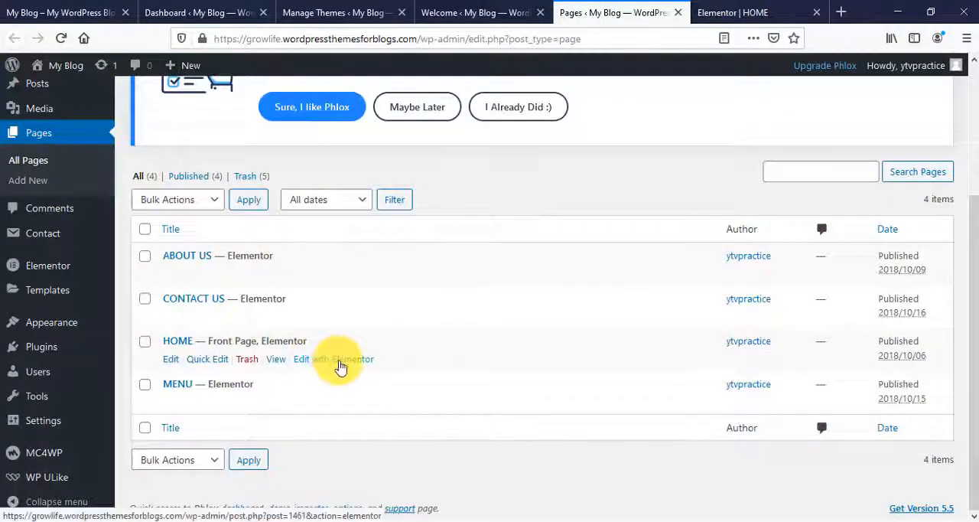
click(340, 367)
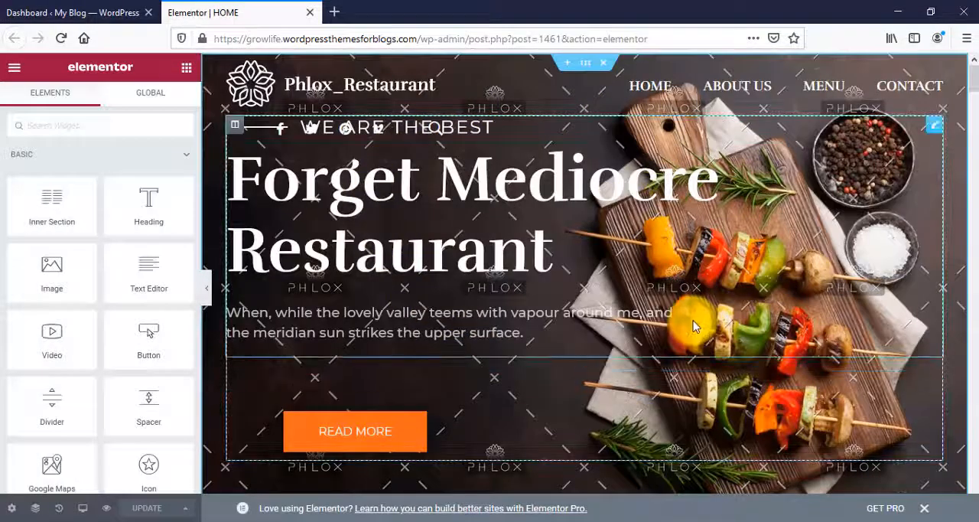
- Examine the HOME page's sections in the editor, from the hero down to the popular main course area
scroll(692, 325, down, 5)
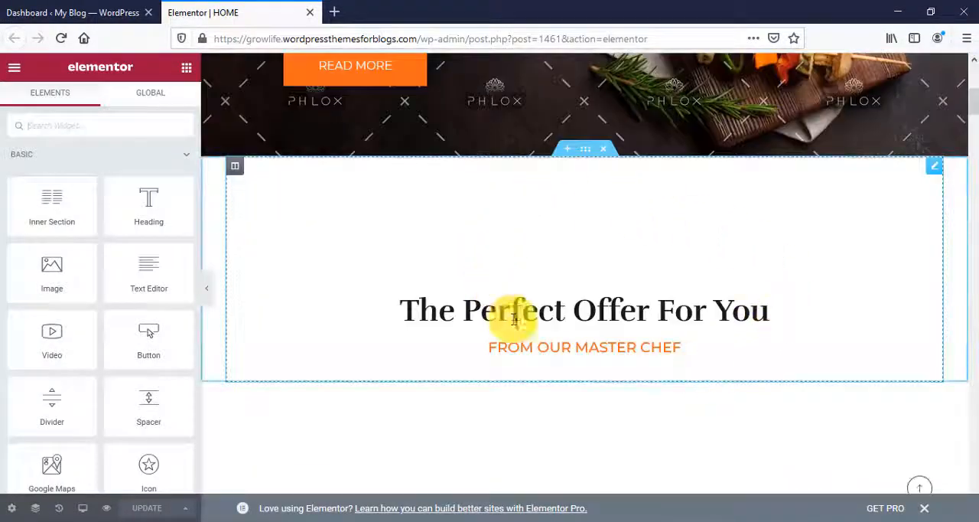
scroll(514, 320, down, 9)
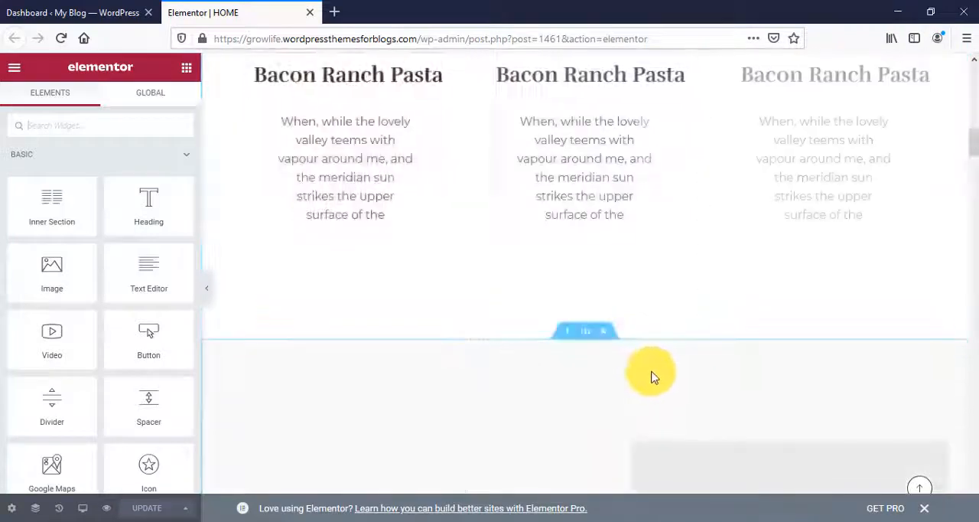
scroll(651, 376, down, 10)
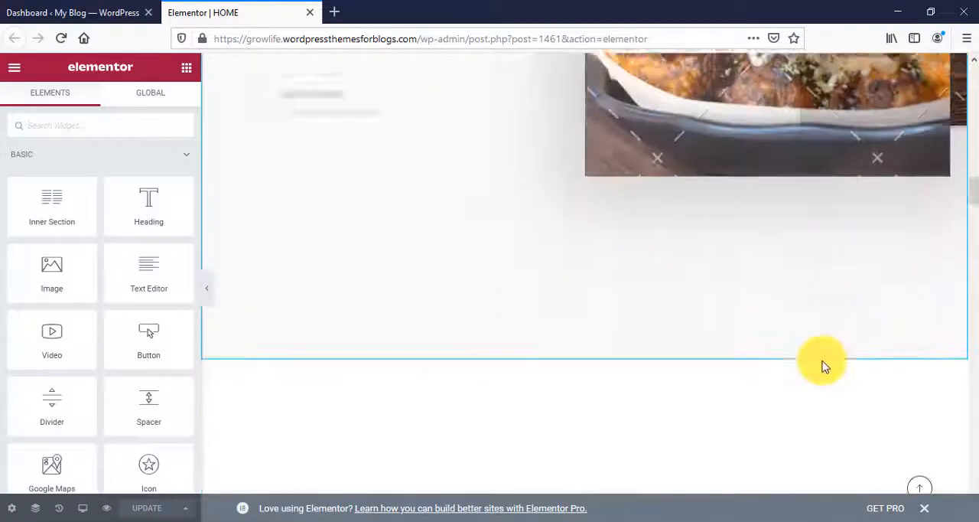
scroll(826, 367, up, 1)
scroll(841, 383, down, 2)
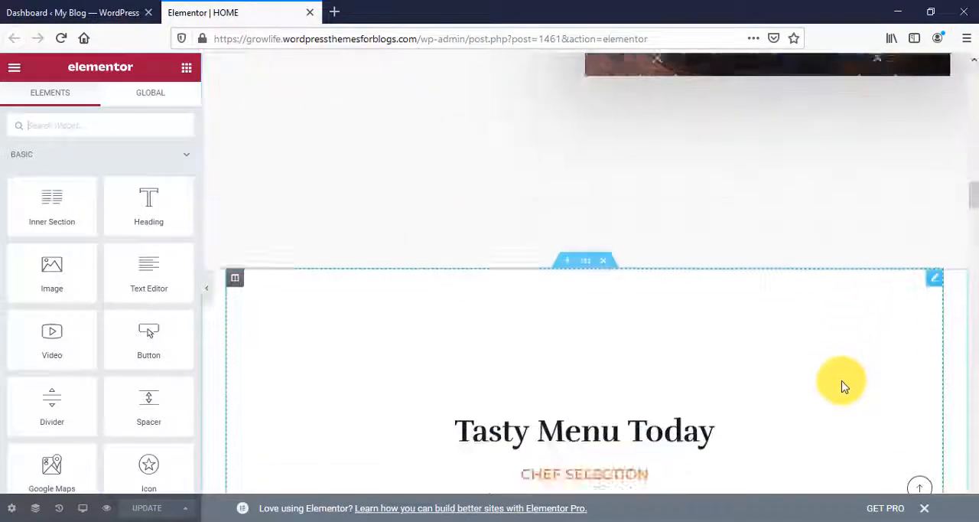
scroll(842, 386, down, 10)
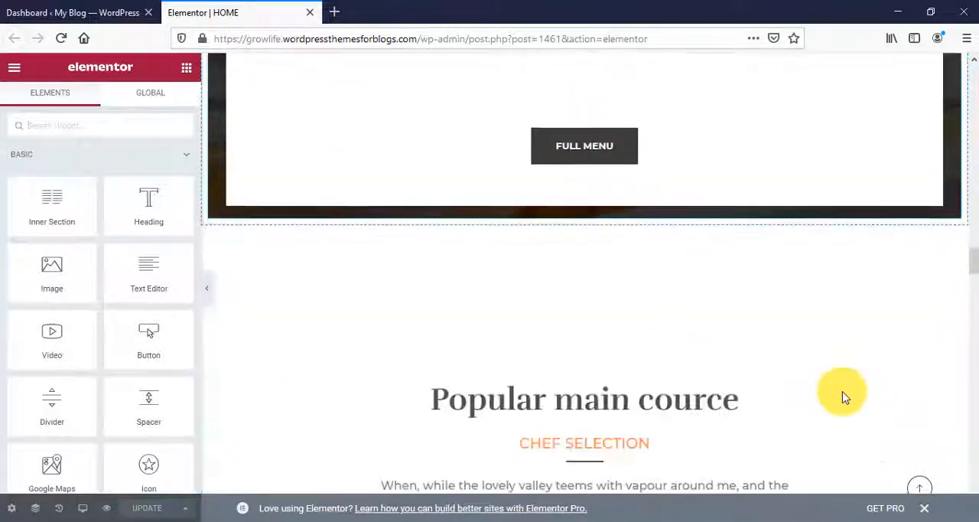
scroll(843, 396, down, 6)
scroll(843, 393, down, 6)
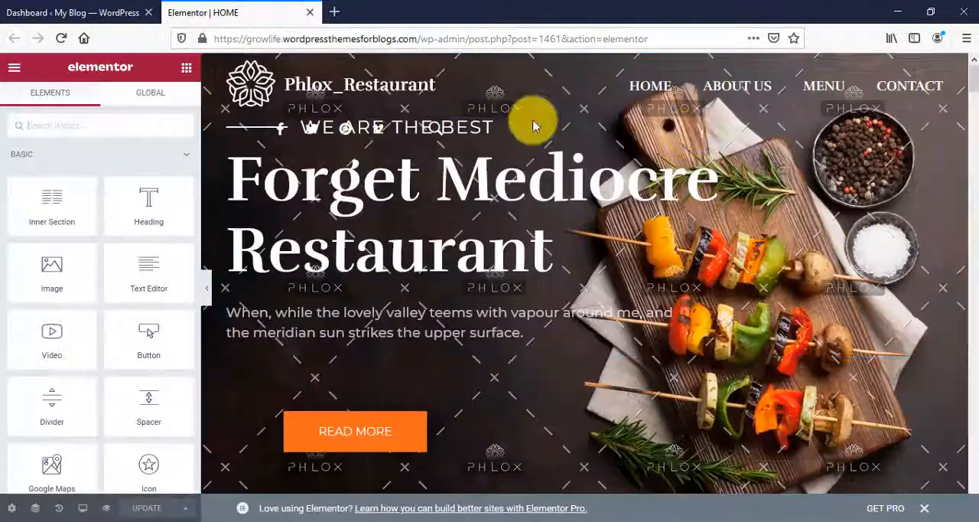
- Edit the hero section's background style and open the media library for its background image
click(671, 249)
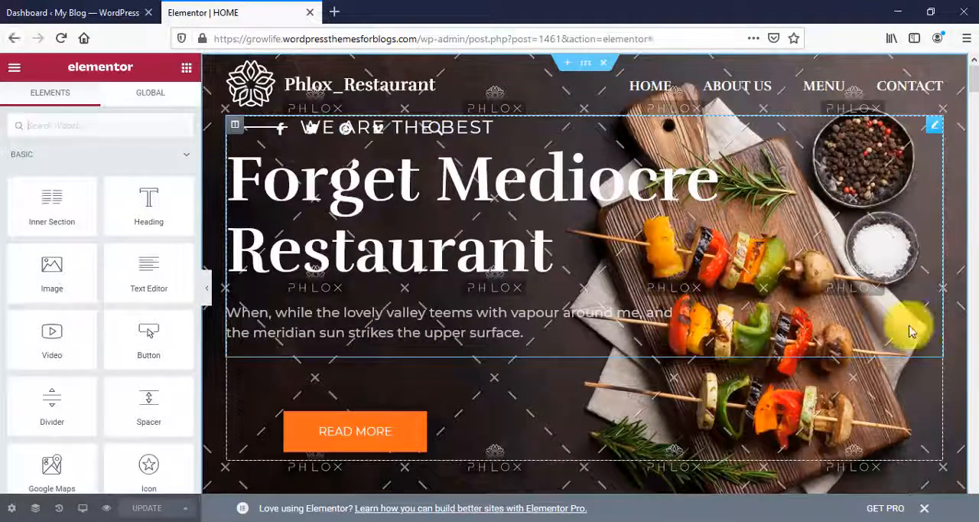
right_click(955, 201)
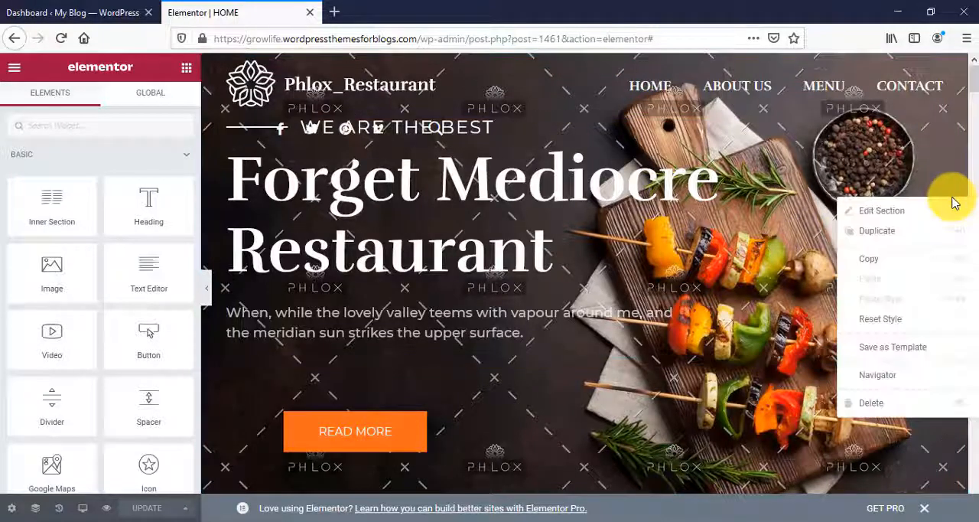
click(891, 220)
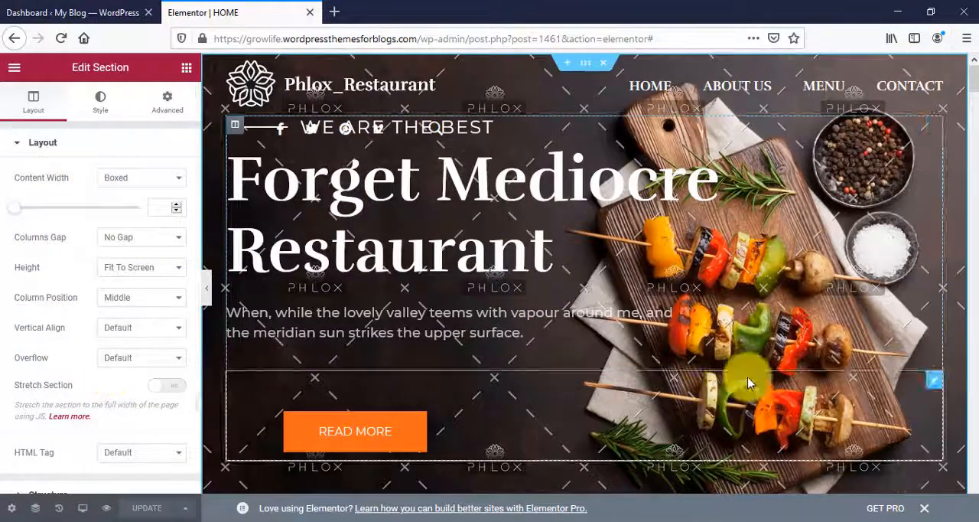
click(99, 107)
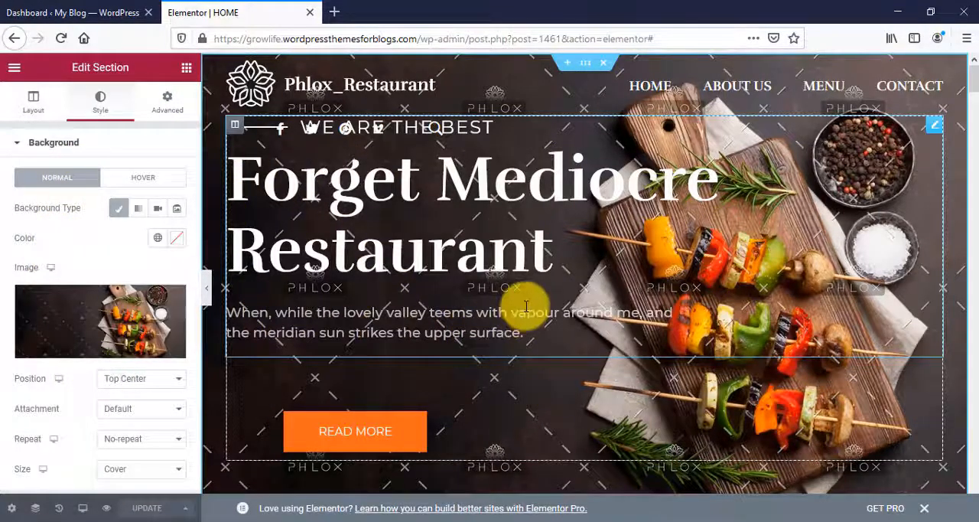
click(100, 319)
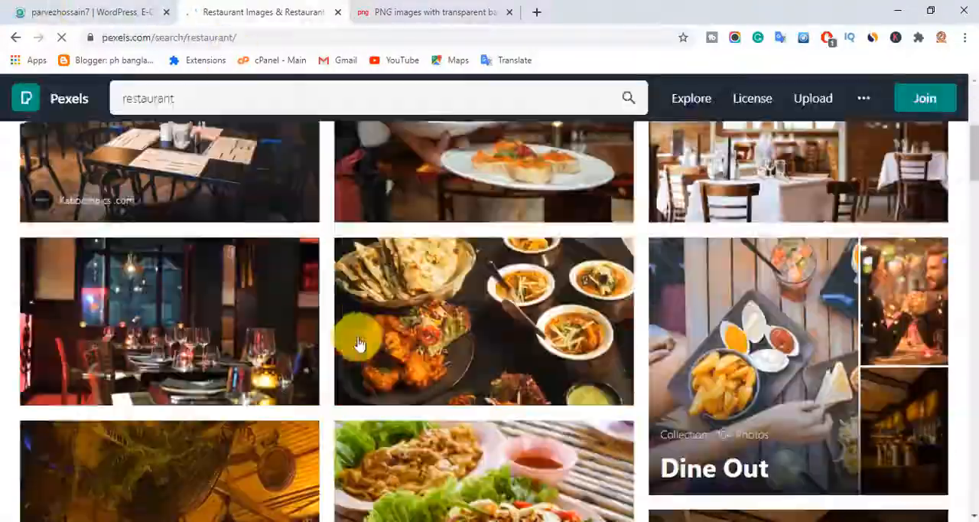
- On Pexels, download the flat-lay restaurant food photo from Pixabay at a custom size of 2326 x 1309
scroll(459, 390, down, 10)
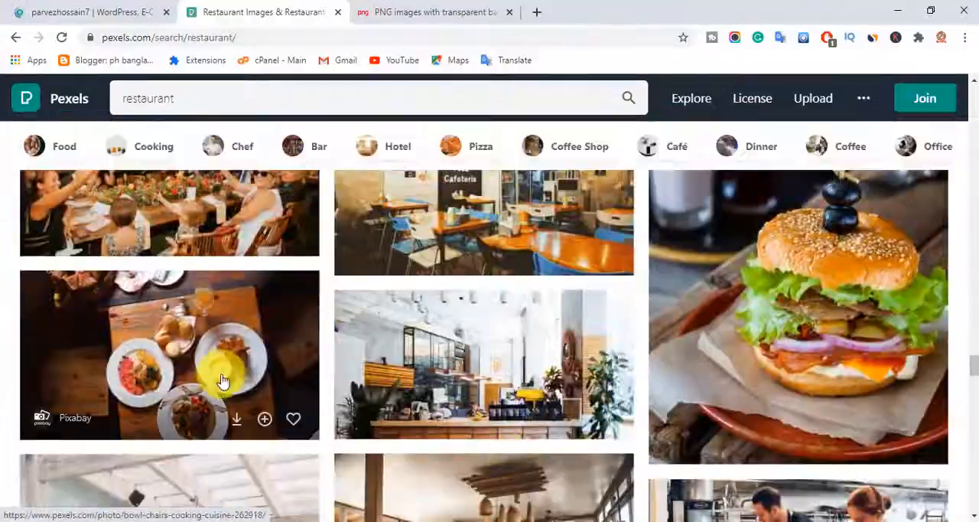
click(222, 390)
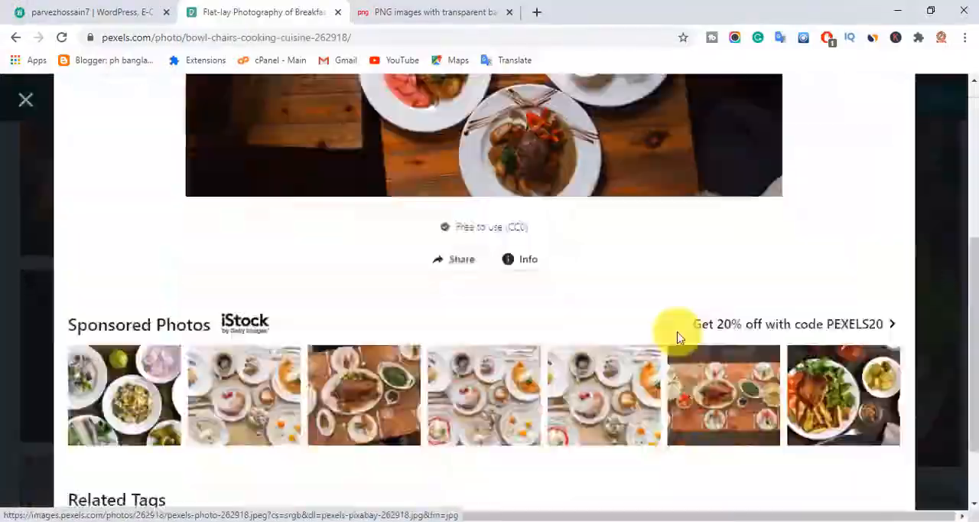
scroll(677, 337, up, 10)
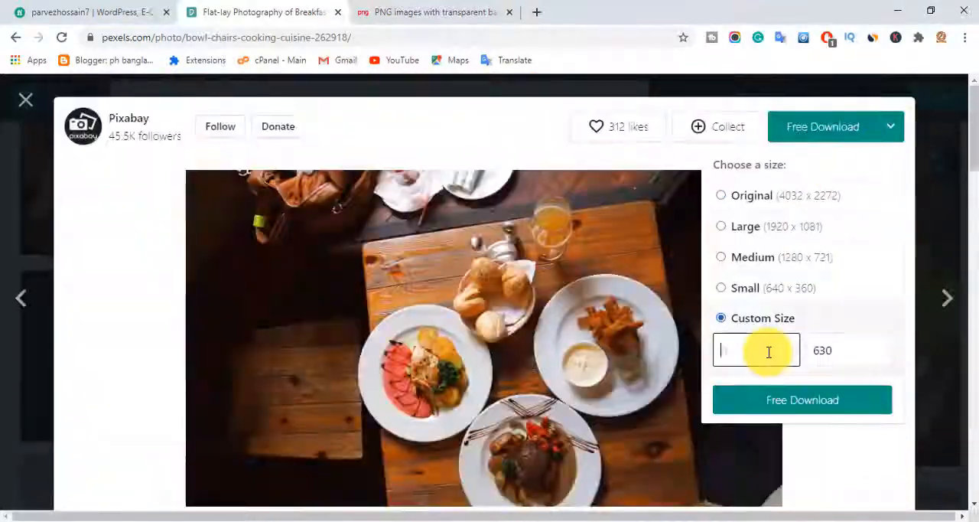
text(2326)
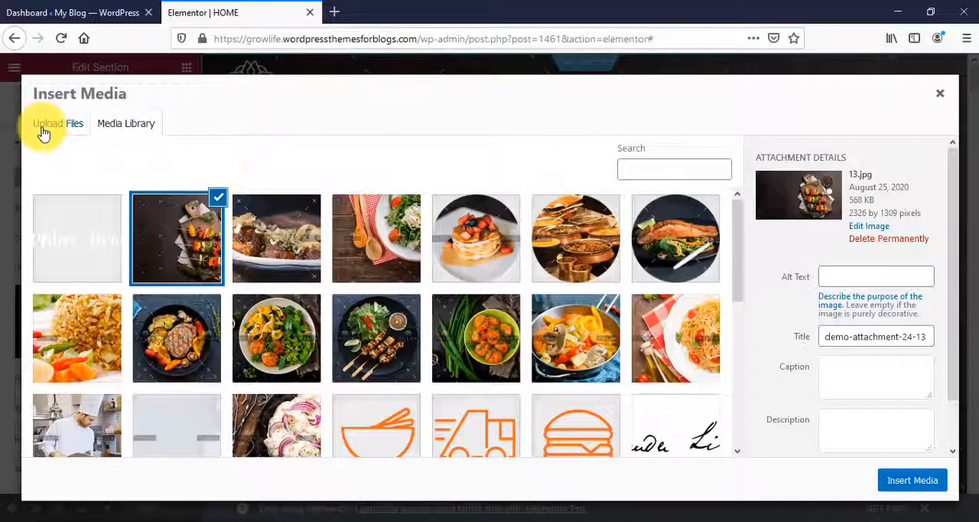
- Back in Elementor, upload pexels-pixabay-262918.jpg from Downloads and insert it as the hero section's background image
click(43, 132)
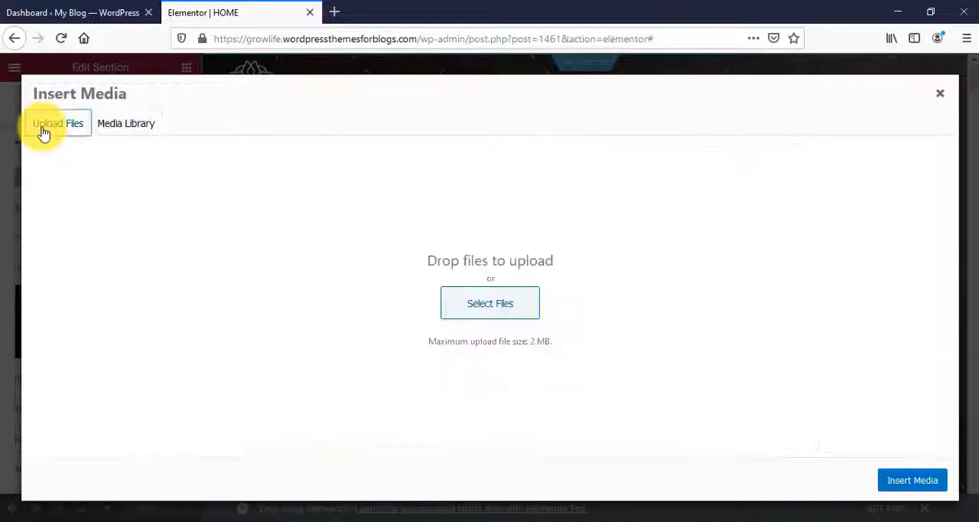
click(511, 316)
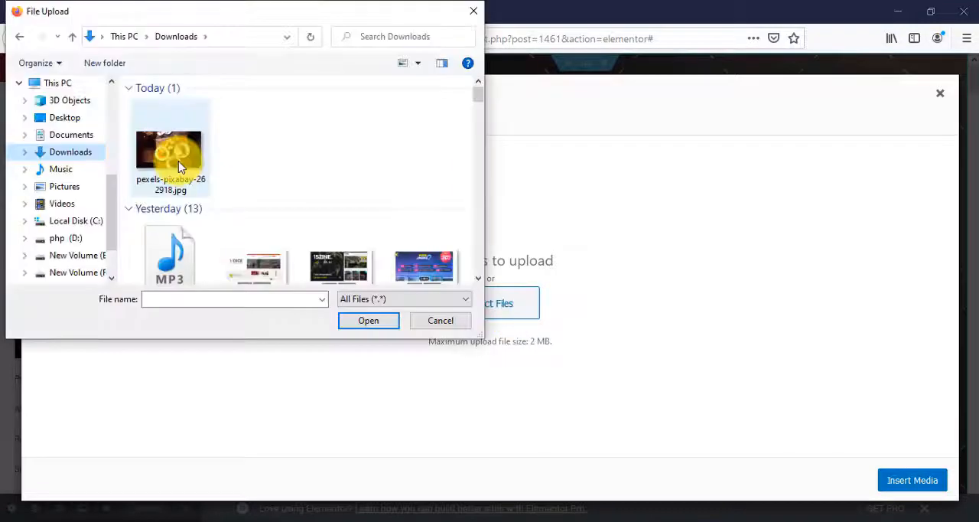
click(178, 161)
click(368, 320)
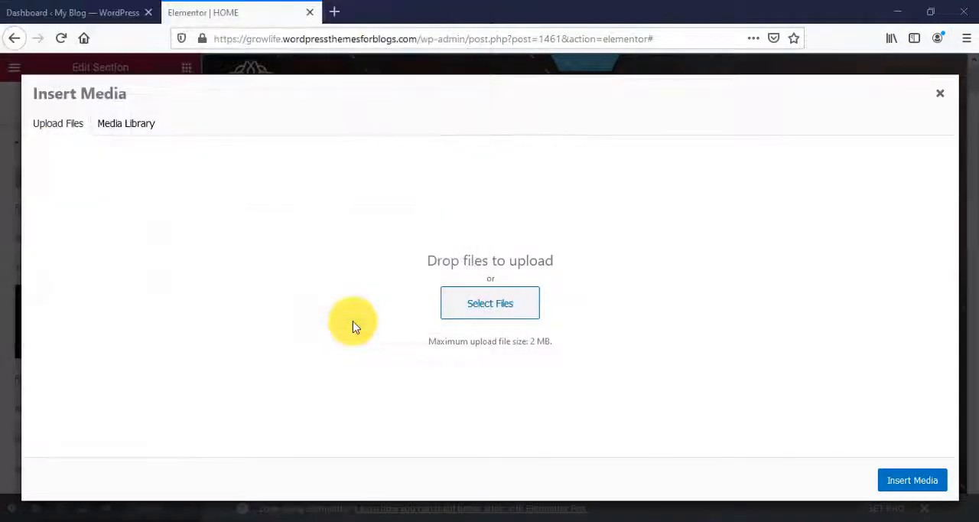
click(912, 481)
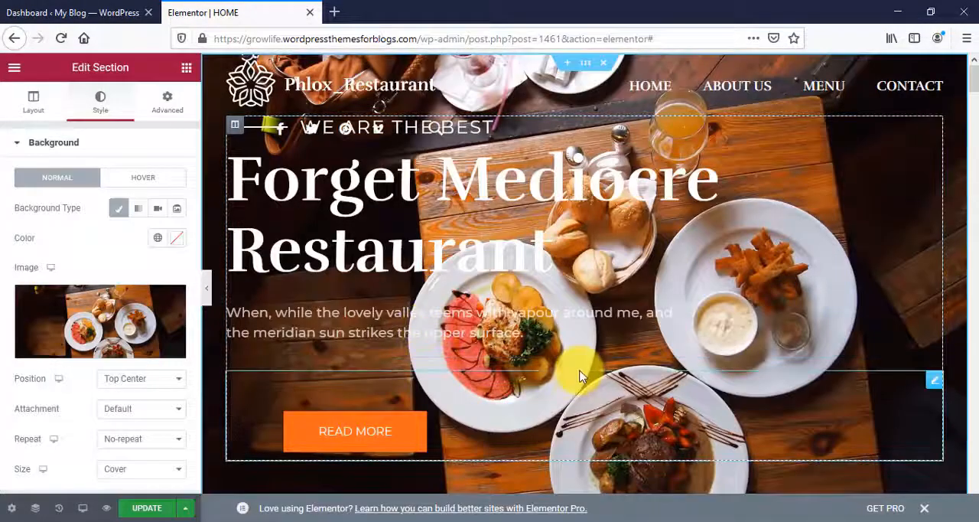
- Try several positions for the hero background image and set it to Bottom Left
click(148, 385)
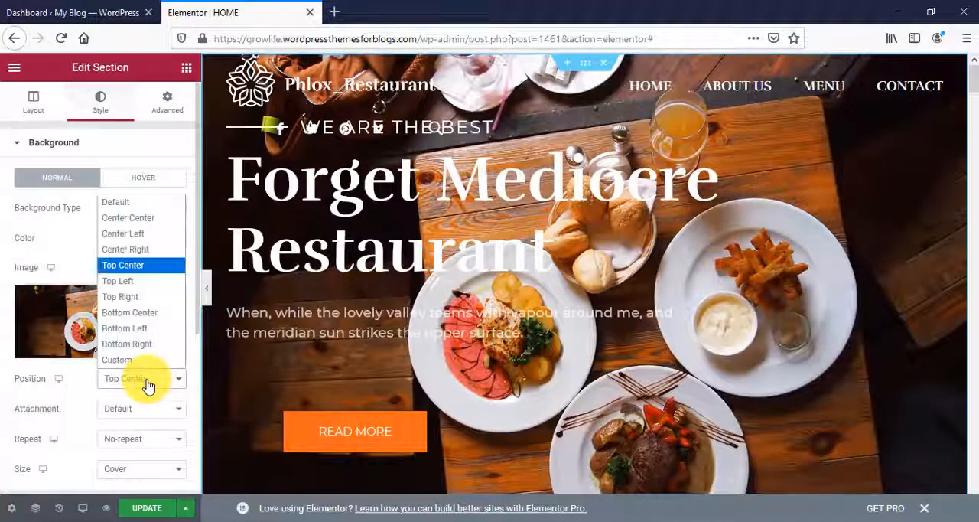
click(125, 284)
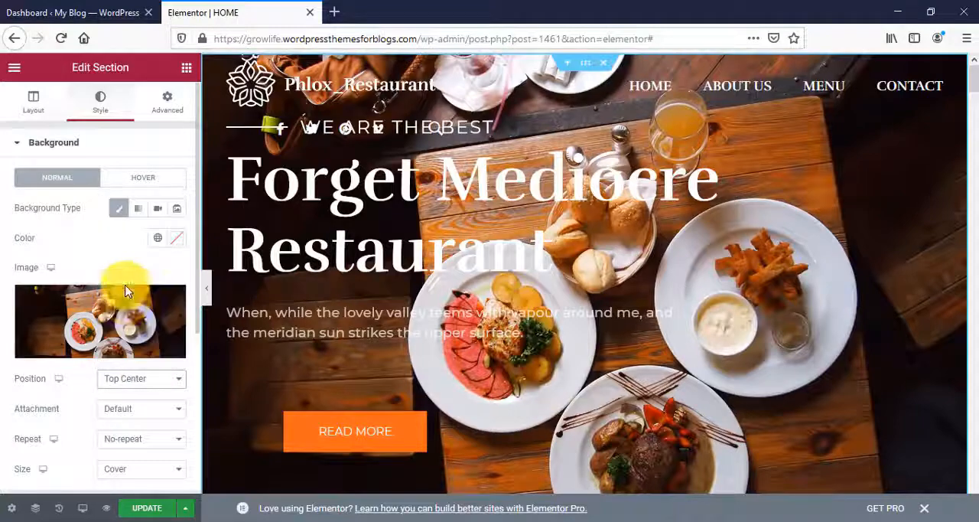
click(146, 383)
click(130, 236)
click(142, 381)
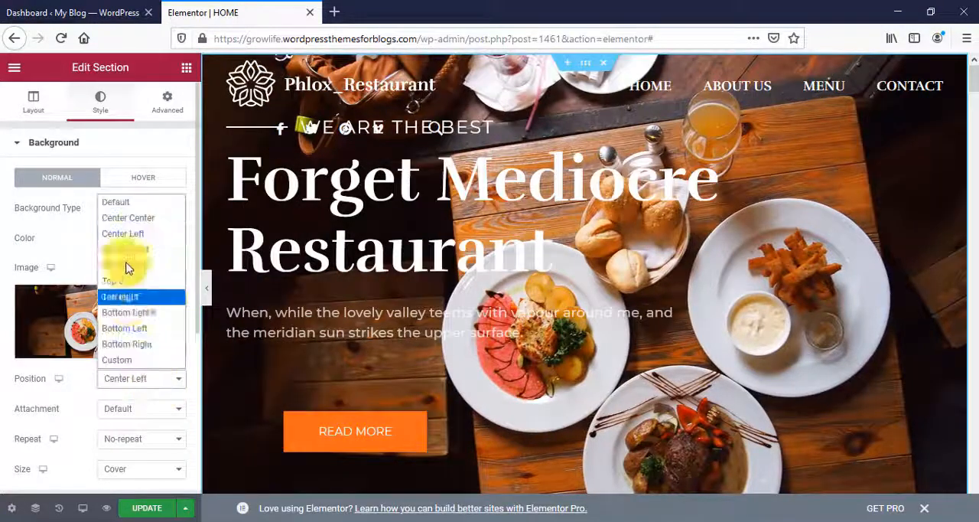
click(130, 313)
click(145, 383)
click(135, 331)
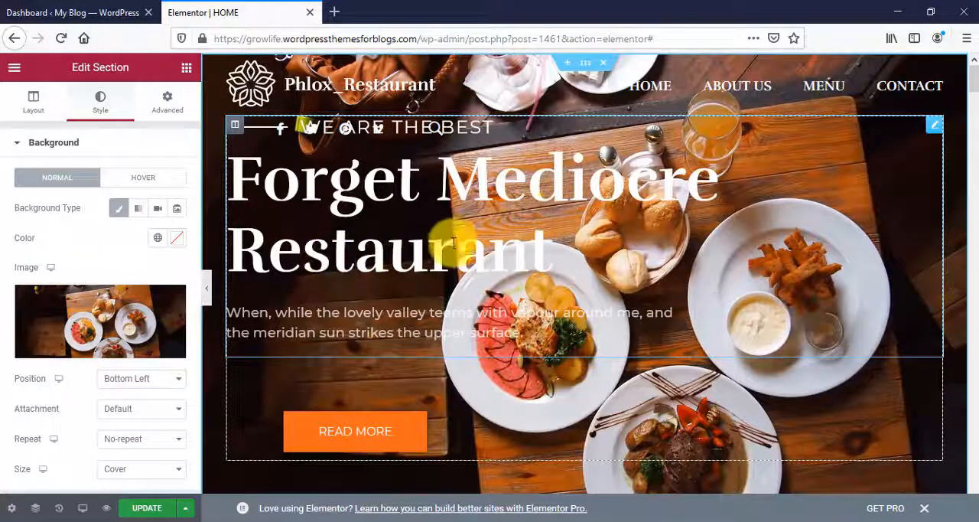
- Examine the hero heading's editable content: its title, its secondary heading text and its description
click(424, 195)
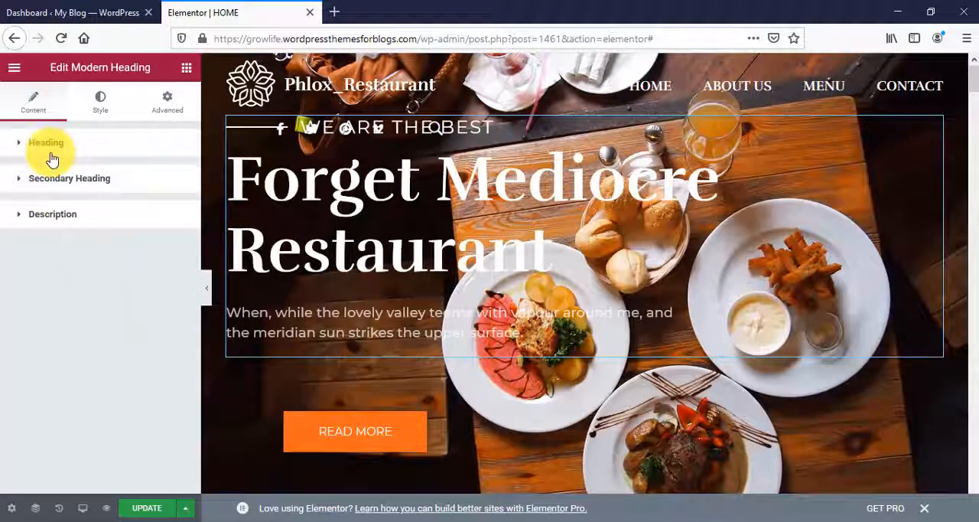
click(21, 146)
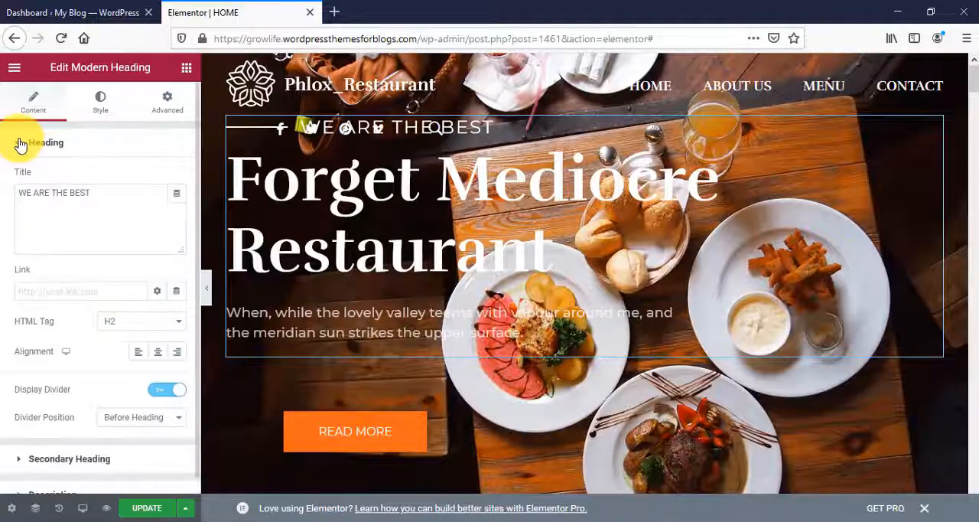
click(70, 188)
drag(91, 205, 50, 195)
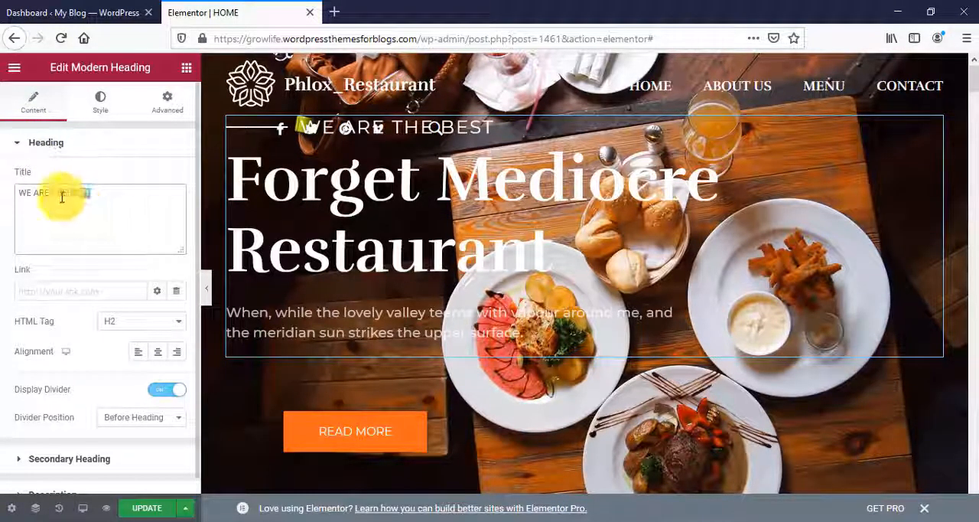
click(21, 145)
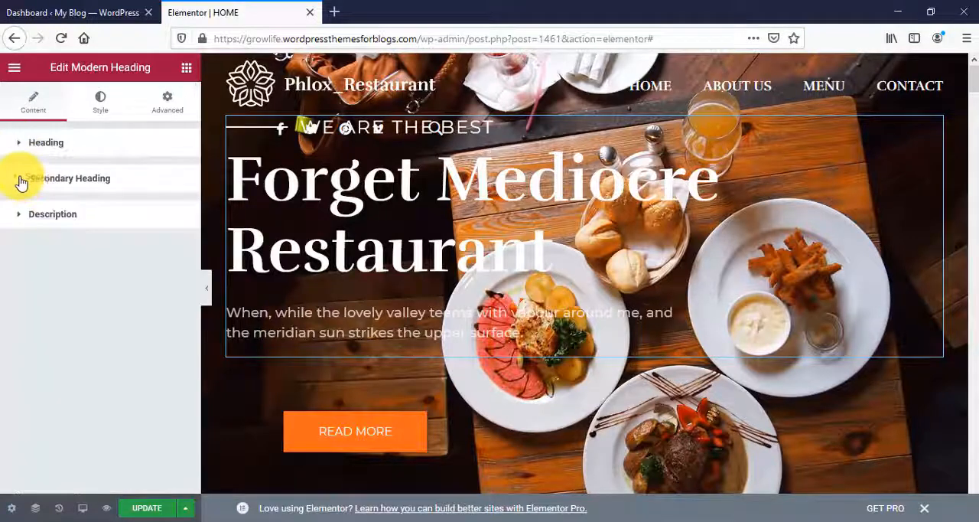
click(20, 181)
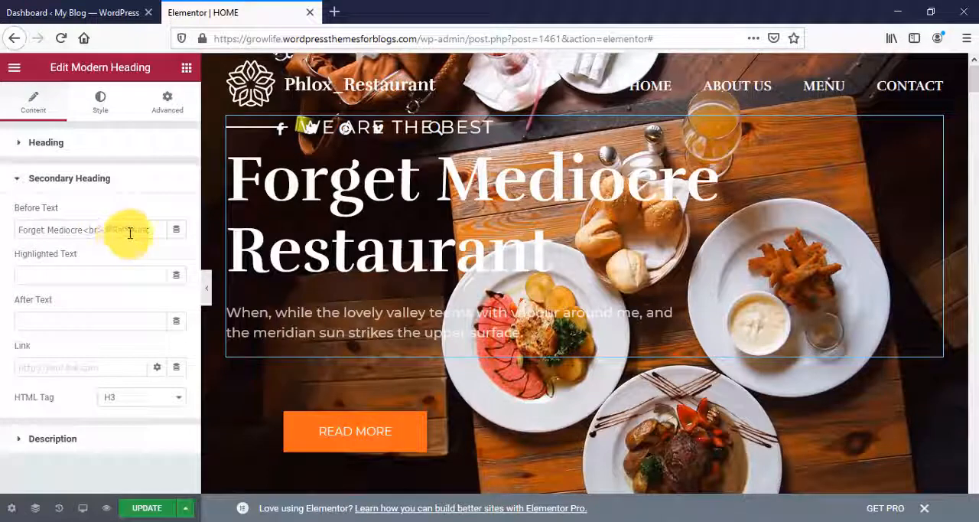
click(23, 178)
click(26, 217)
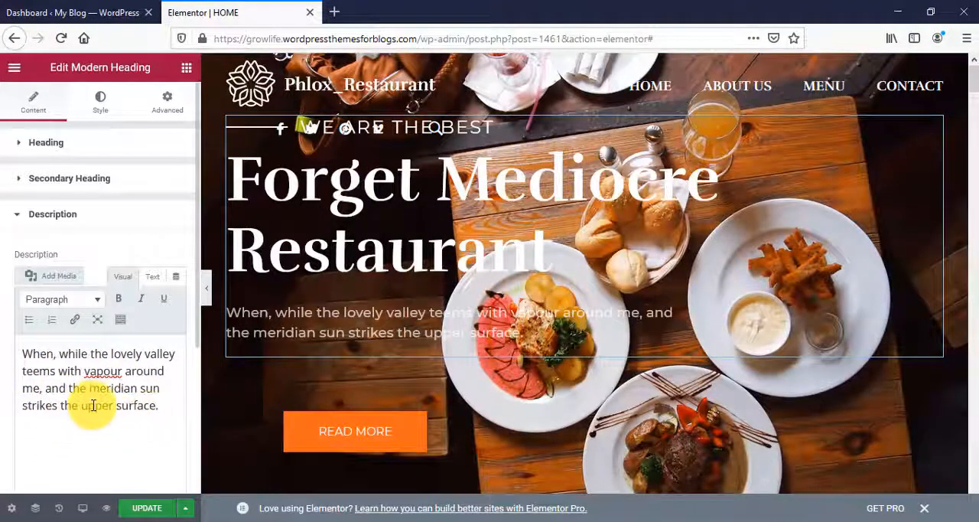
- Change the hero's READ MORE button to a rounded shape and look over its link and advanced spacing settings
click(419, 442)
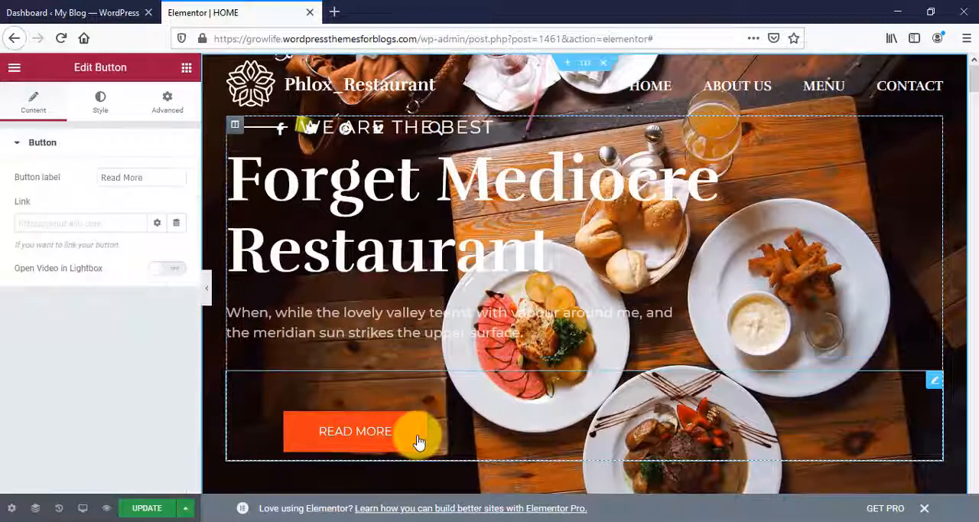
click(156, 182)
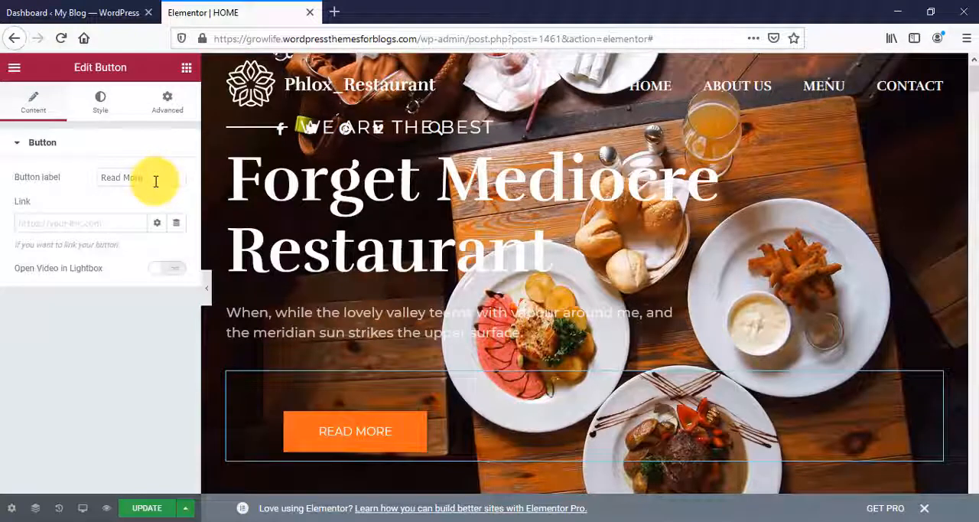
click(68, 227)
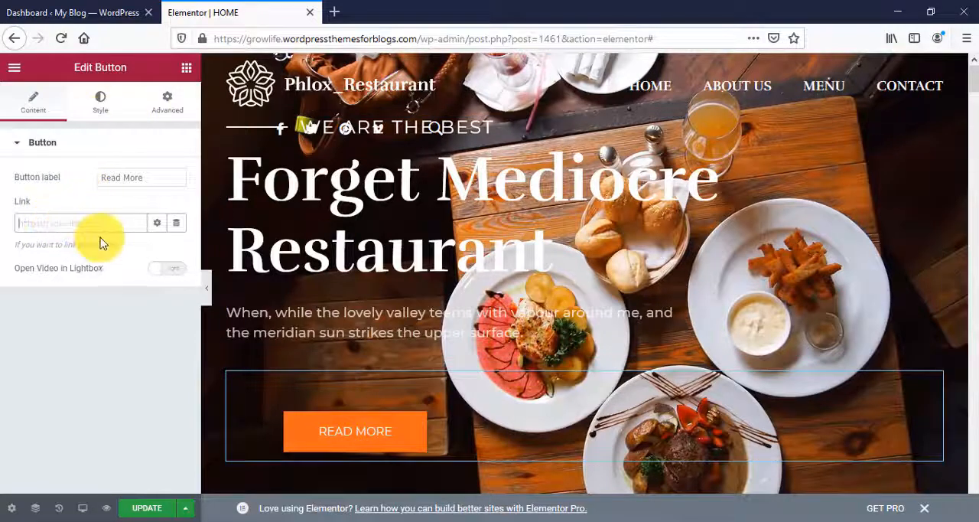
click(103, 102)
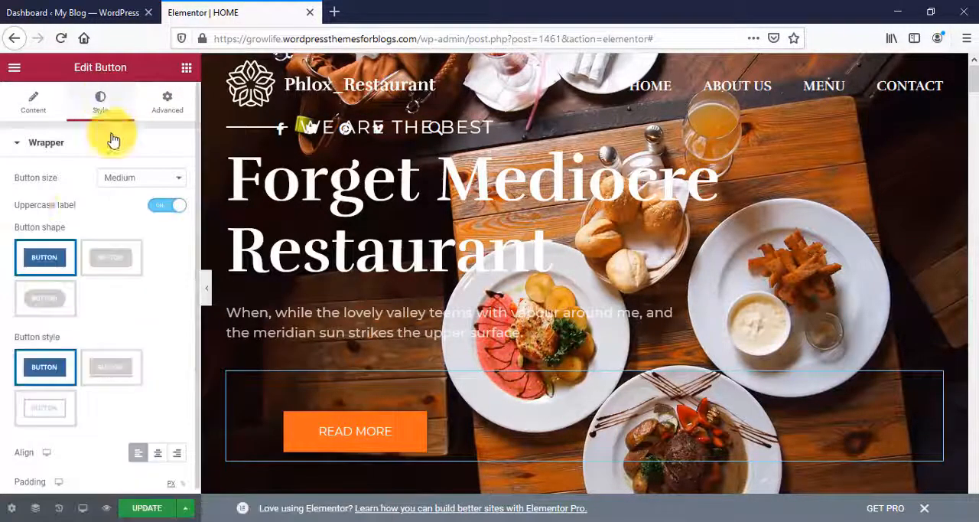
click(117, 264)
click(161, 108)
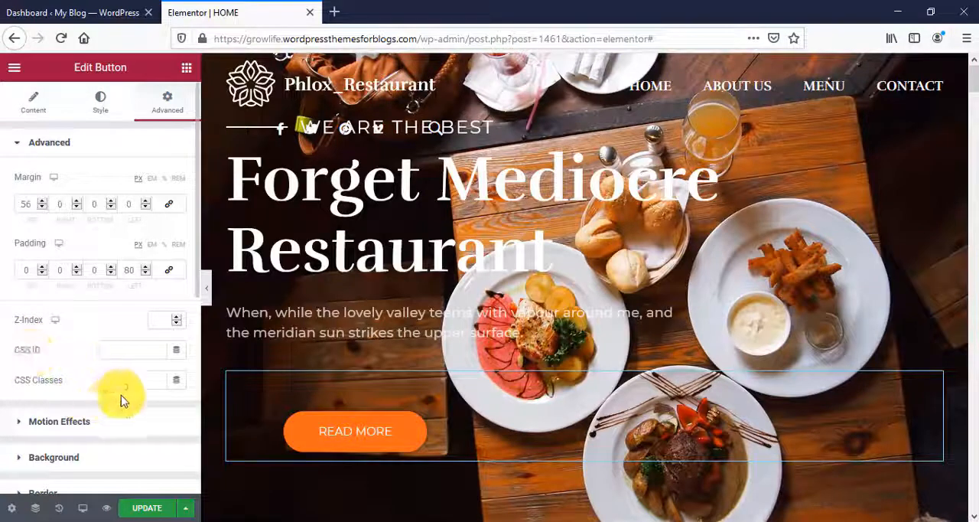
scroll(135, 383, down, 1)
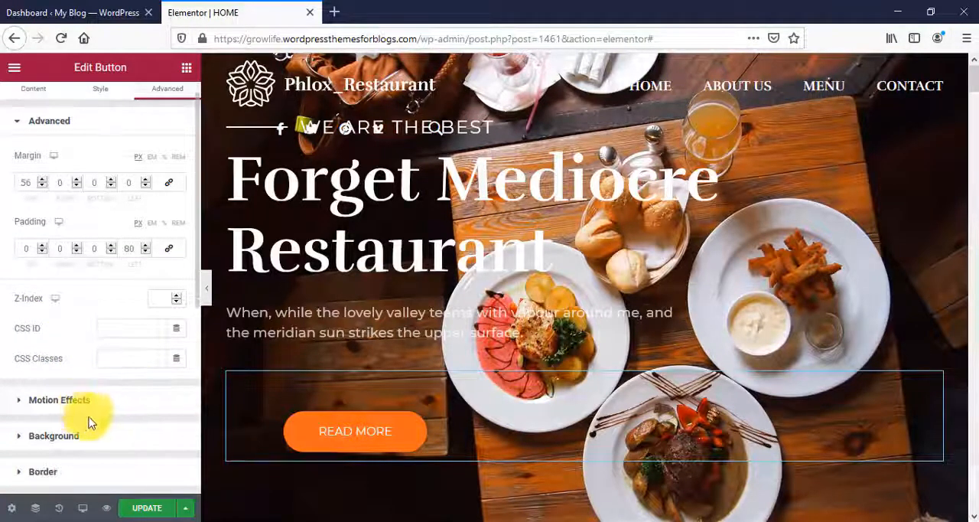
scroll(88, 423, down, 2)
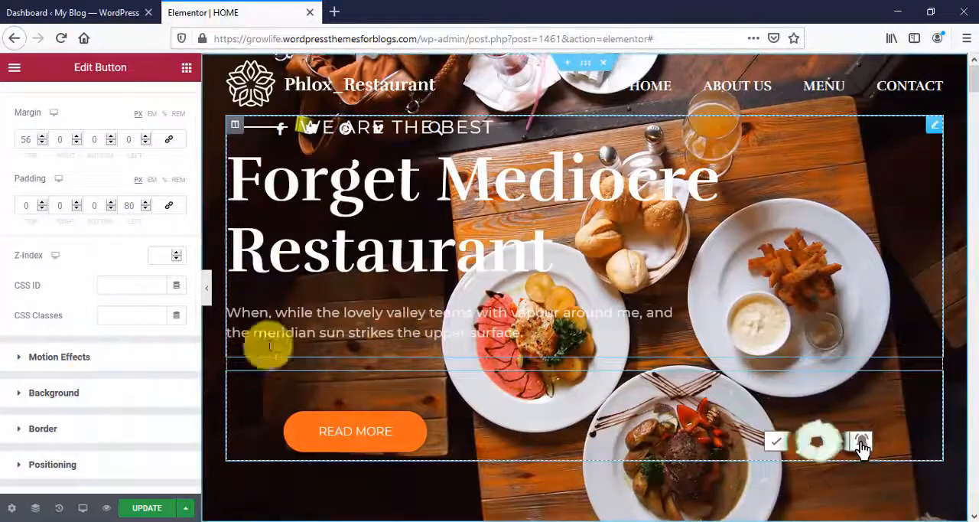
- In the "The Perfect Offer For You" heading, check the title and HTML tag options and clear the "FROM OUR MASTER CHEF" secondary text
scroll(428, 376, down, 2)
scroll(428, 377, down, 5)
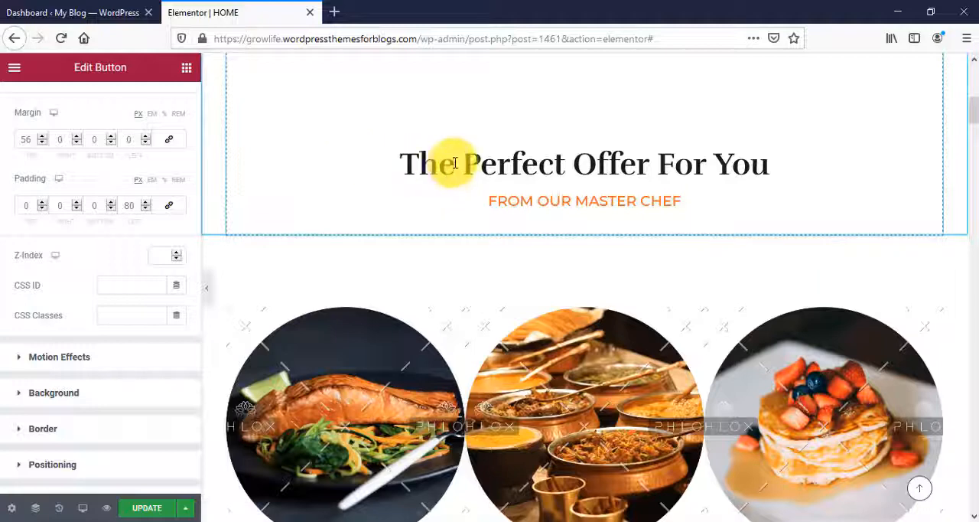
click(525, 160)
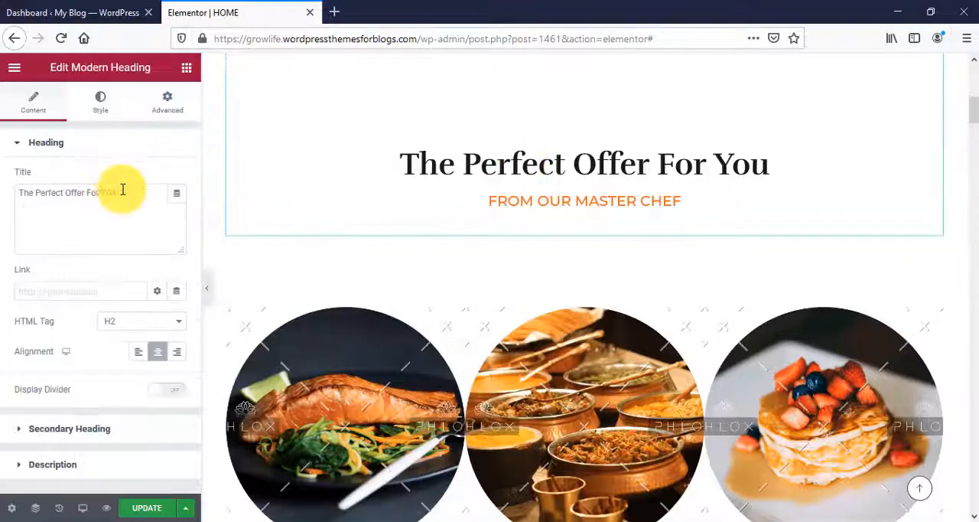
drag(123, 192, 68, 190)
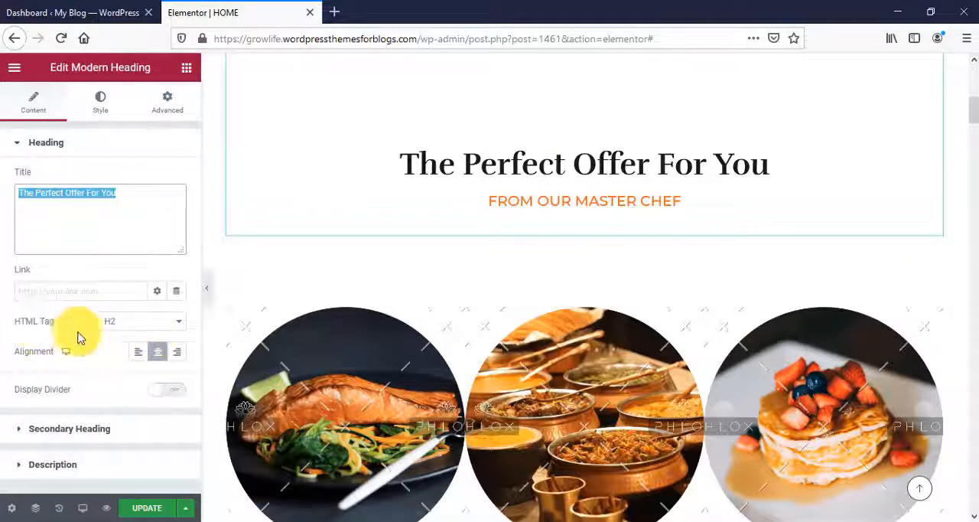
click(147, 322)
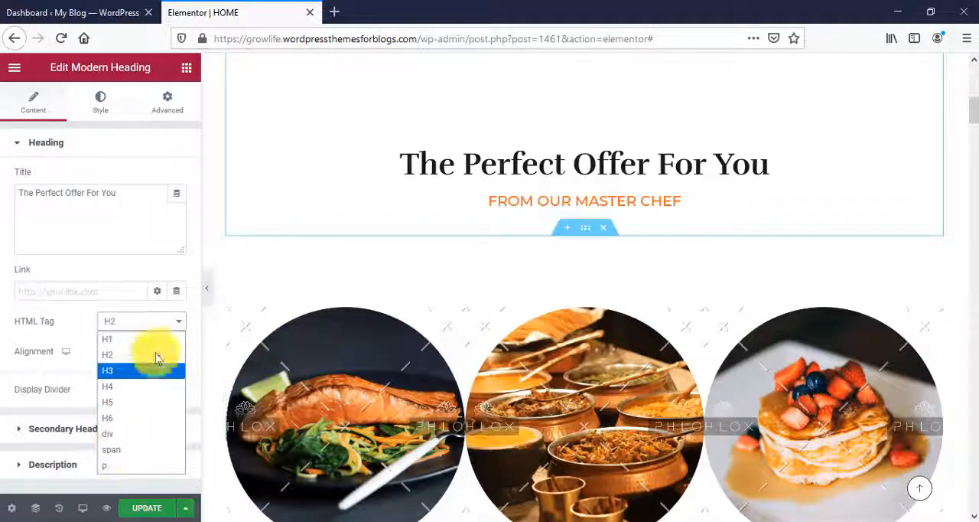
click(210, 210)
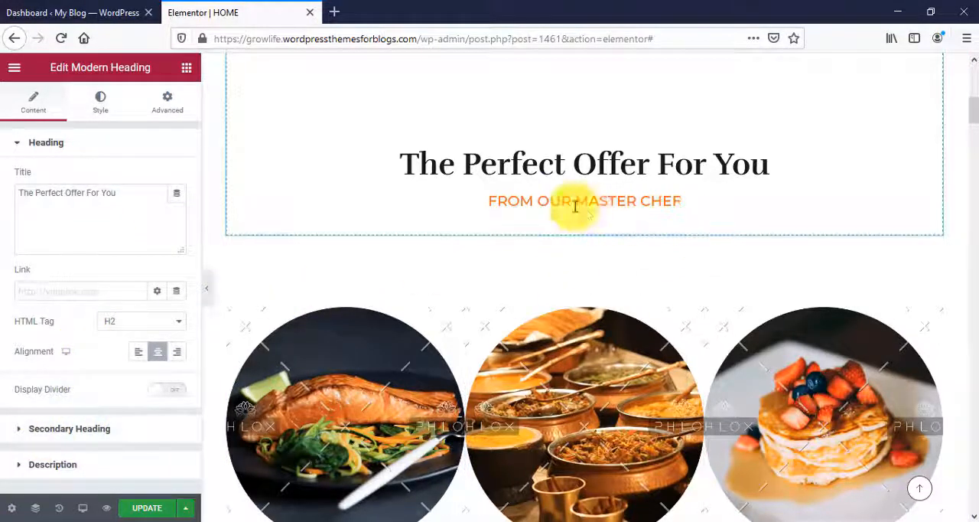
click(23, 435)
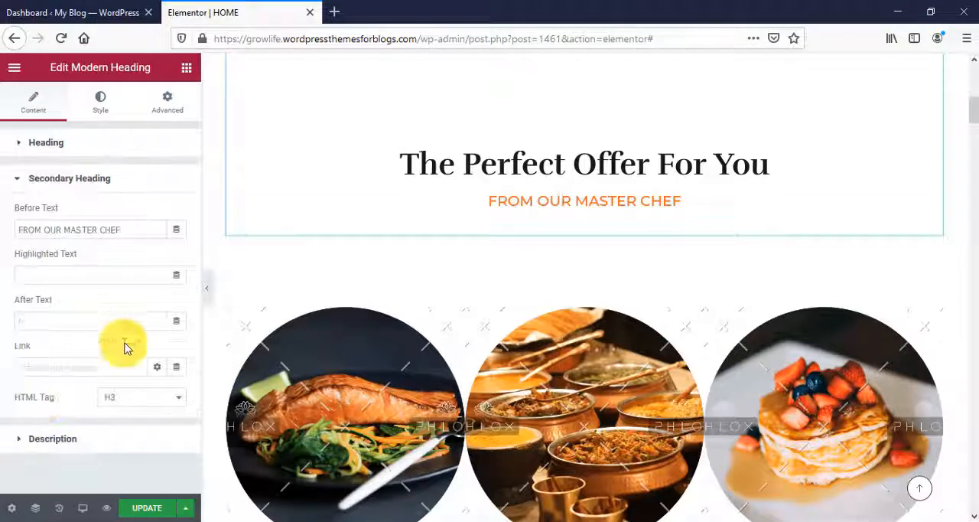
drag(129, 229, 2, 208)
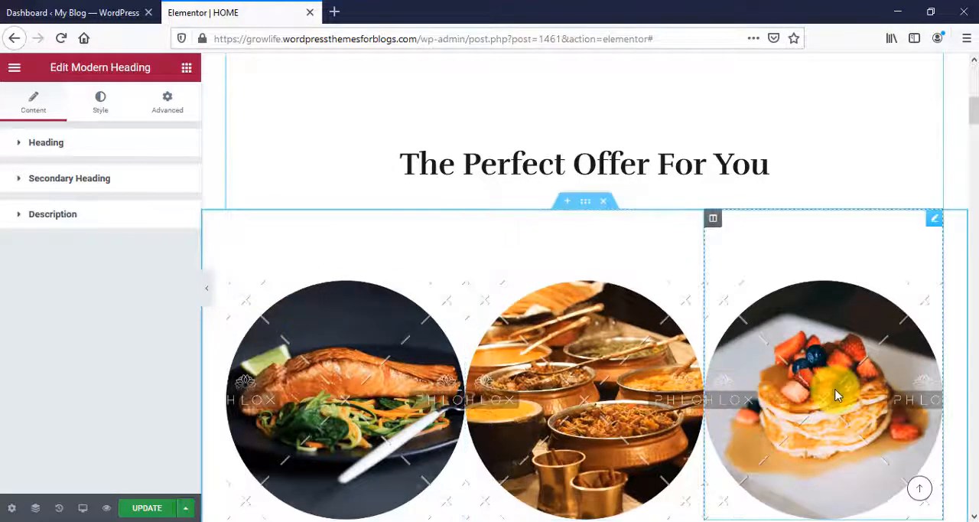
- Replace the first dish's salmon image with the pizza photo ending in 1260968.jpg, uploaded from Downloads
scroll(837, 394, down, 3)
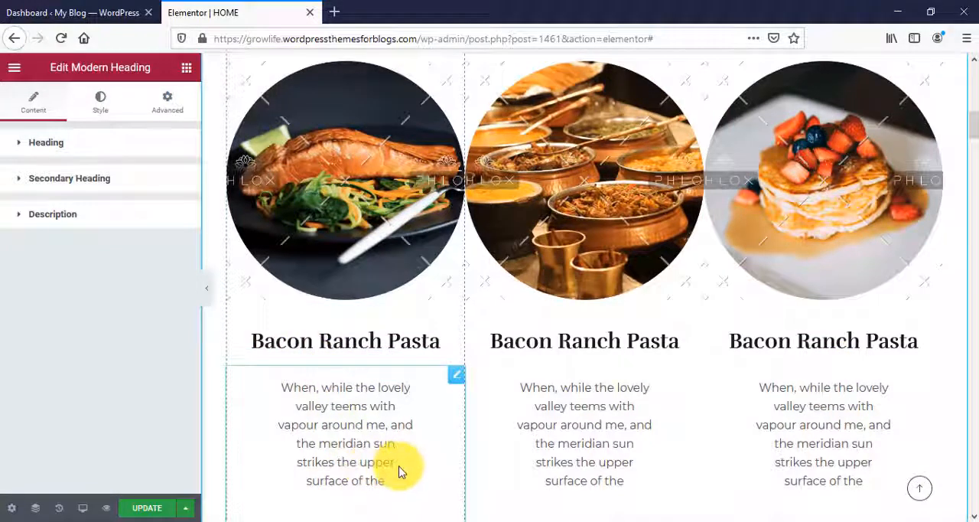
scroll(398, 471, down, 2)
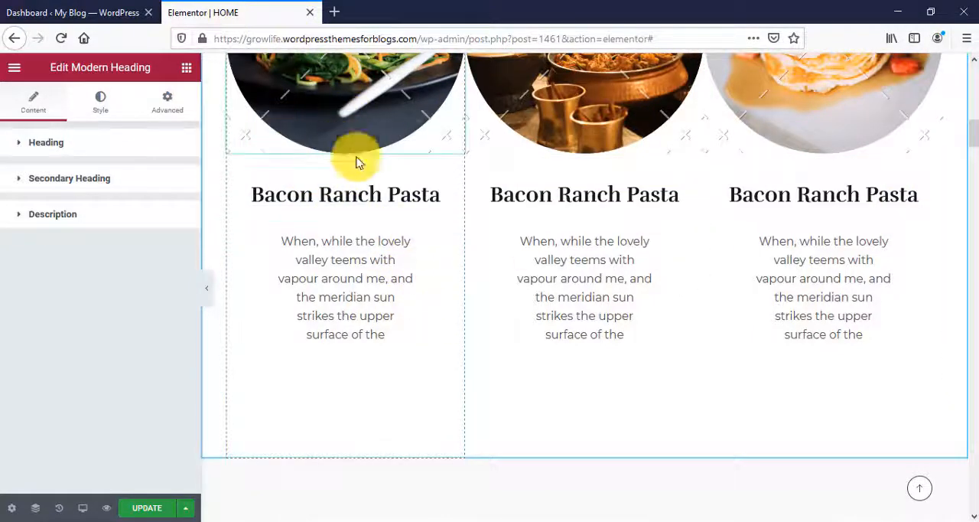
scroll(369, 199, up, 2)
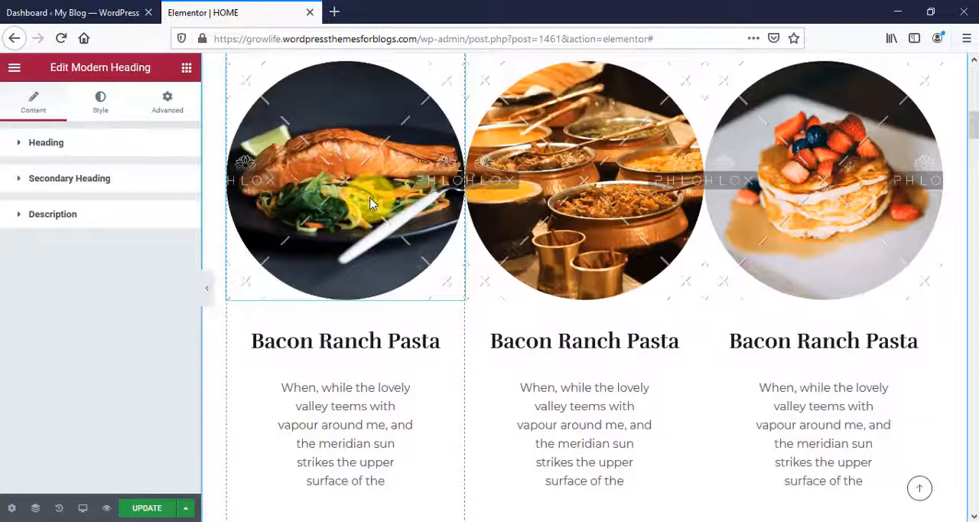
click(371, 203)
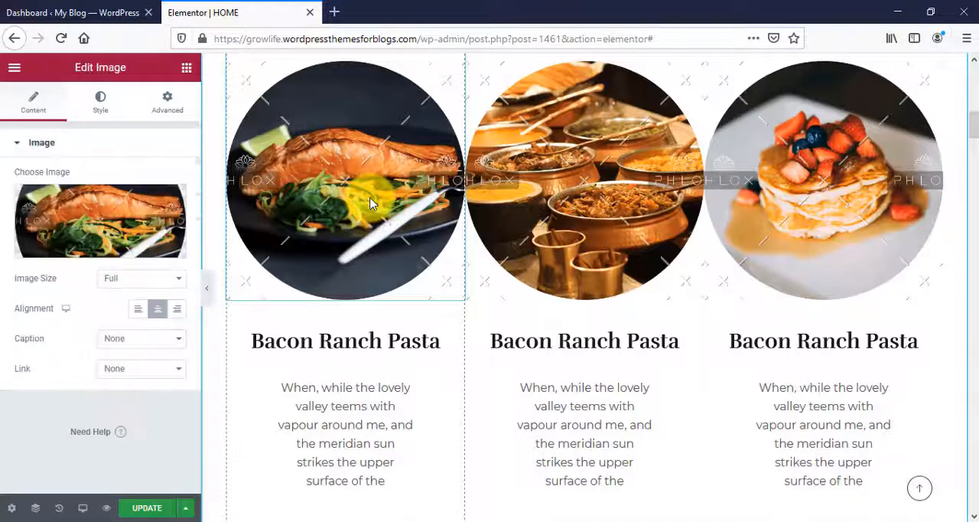
click(127, 231)
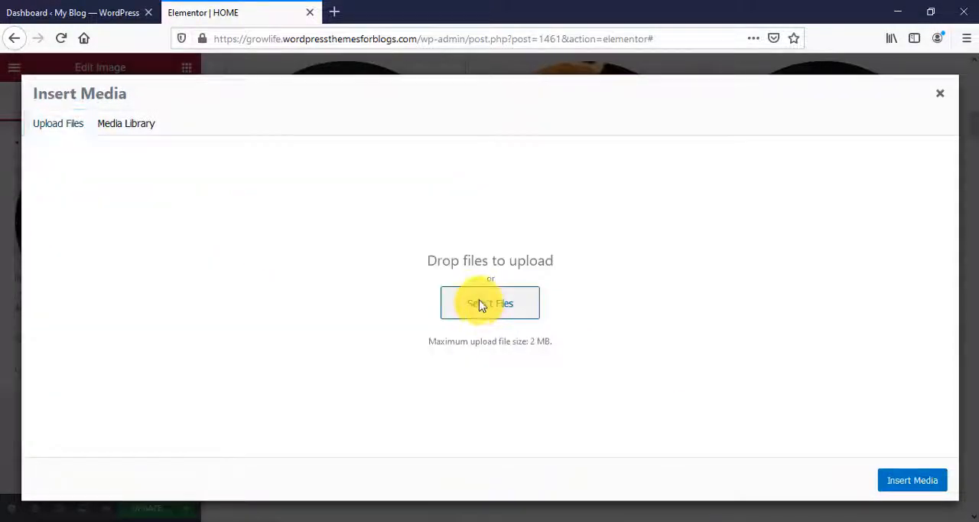
click(481, 306)
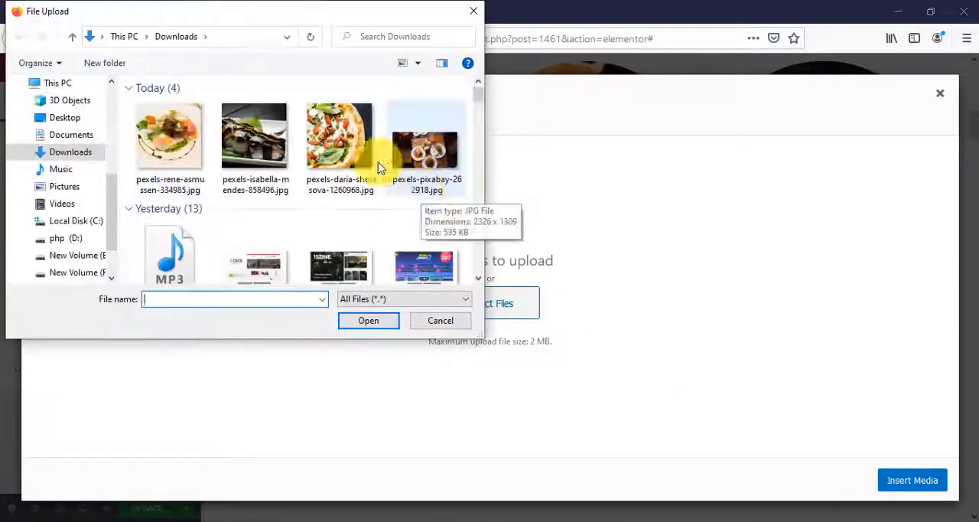
click(439, 320)
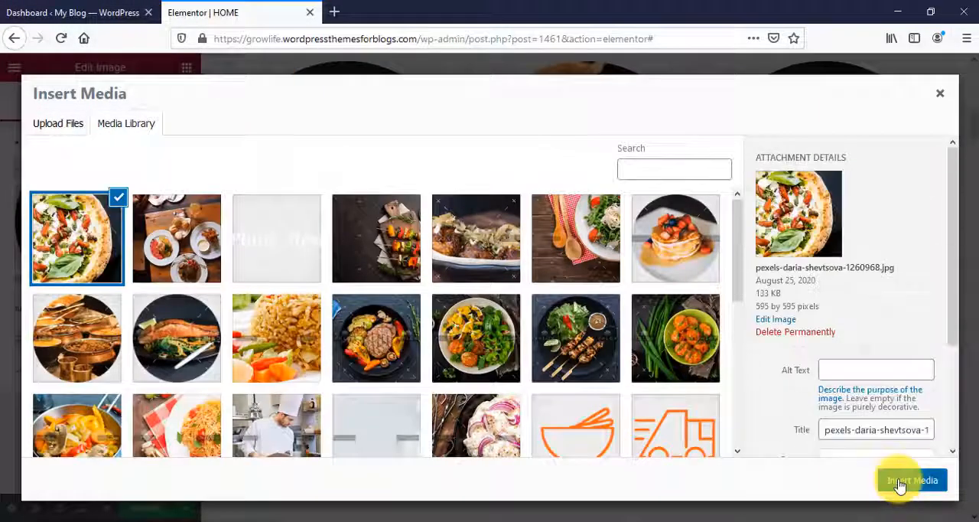
click(903, 483)
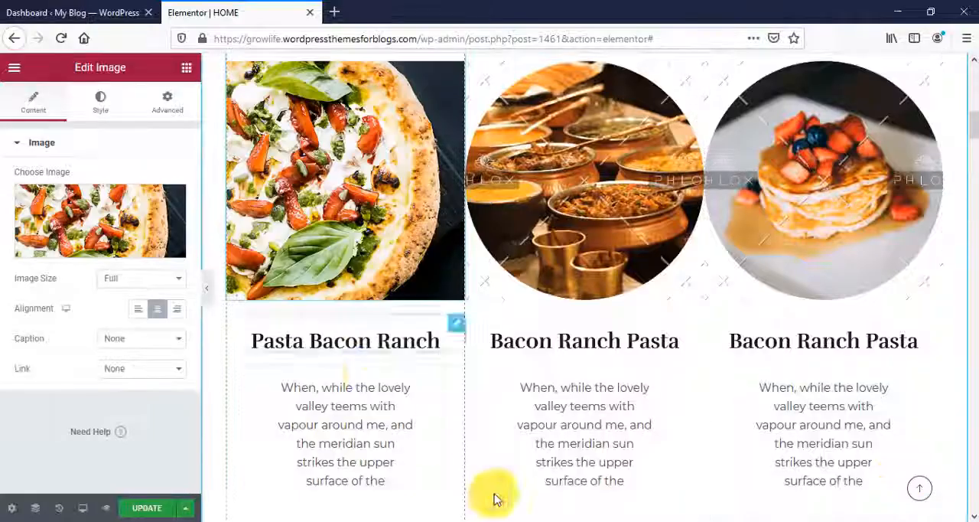
- Change the first dish's heading to "Pasta Bacon Ranch", and cut its description text and paste it back
click(316, 340)
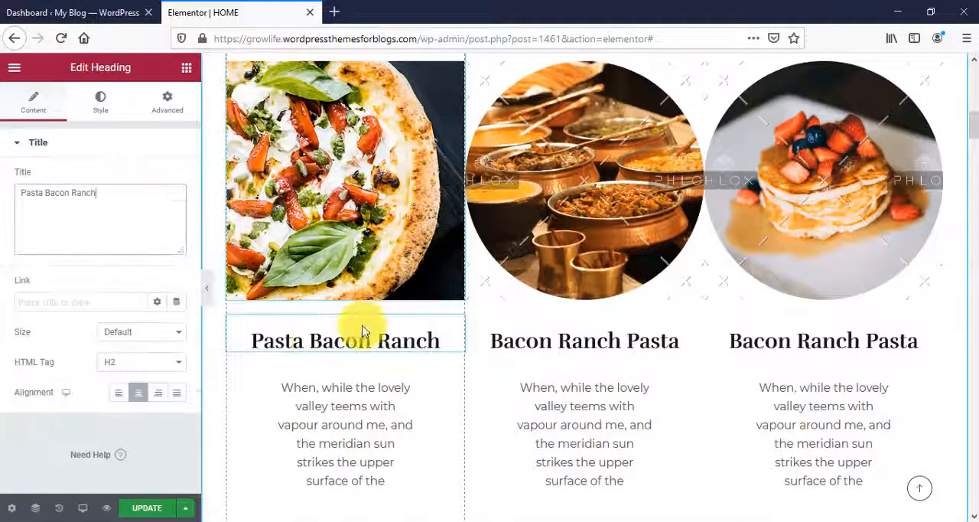
click(377, 430)
click(48, 335)
key(ctrl+a)
key(ctrl+c)
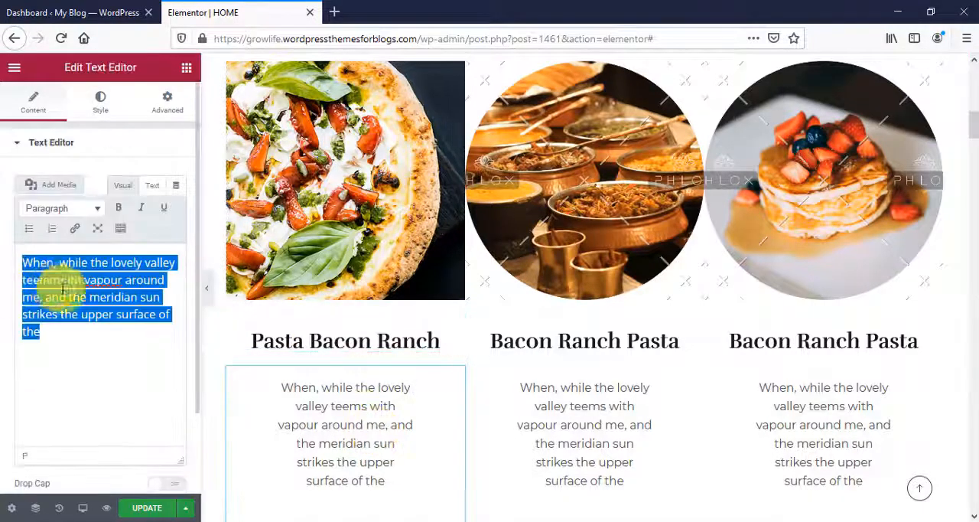
right_click(64, 290)
click(100, 322)
right_click(68, 279)
right_click(51, 312)
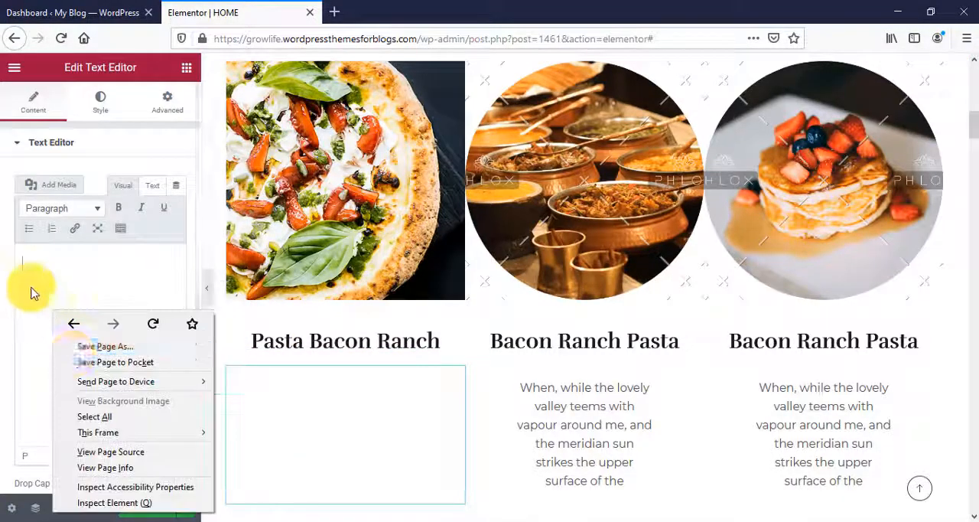
click(31, 290)
key(ctrl+v)
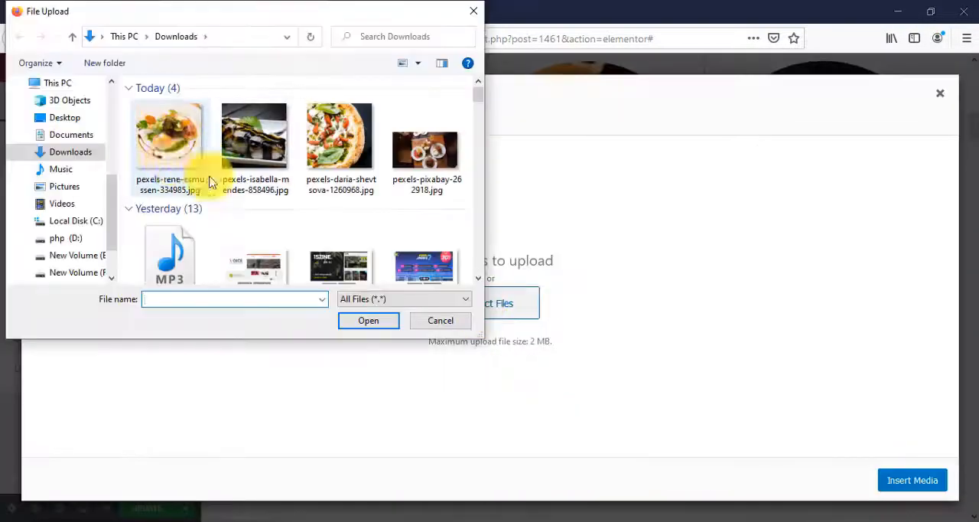
- Replace the second dish's image with the photo ending in 334985.jpg and the third's with the one ending in 858496.jpg
click(191, 172)
click(368, 320)
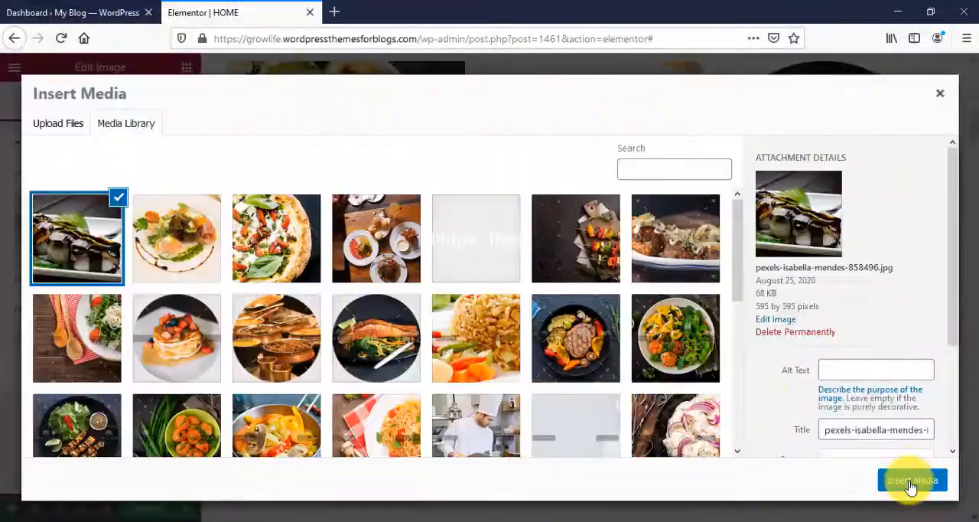
click(912, 479)
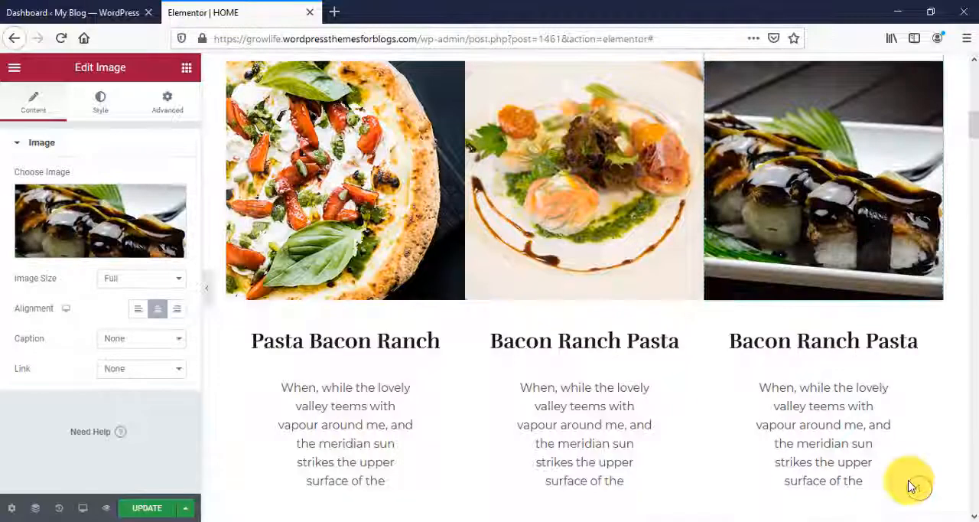
- Check the editable heading and description text of the second and third dishes
click(585, 340)
click(610, 448)
scroll(802, 446, down, 1)
click(780, 265)
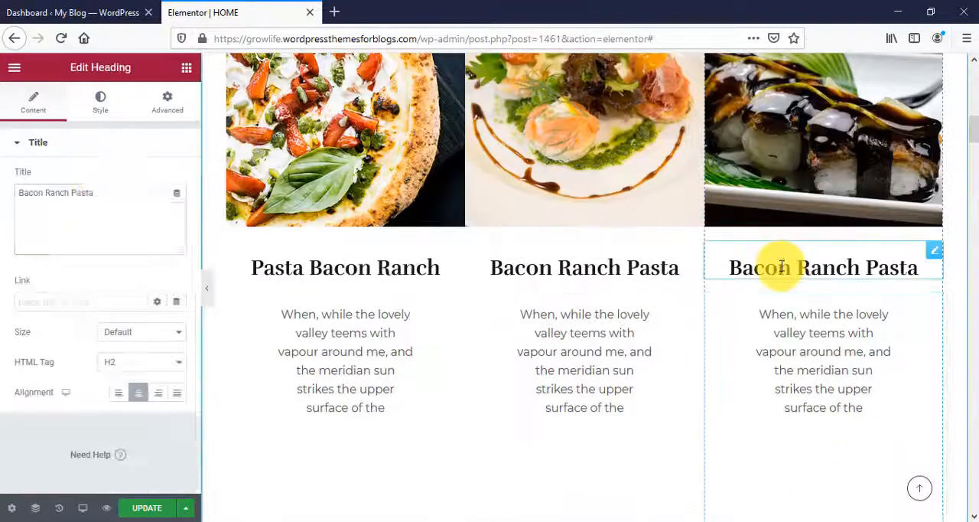
triple_click(41, 195)
click(52, 220)
click(889, 460)
triple_click(72, 297)
right_click(72, 297)
click(106, 348)
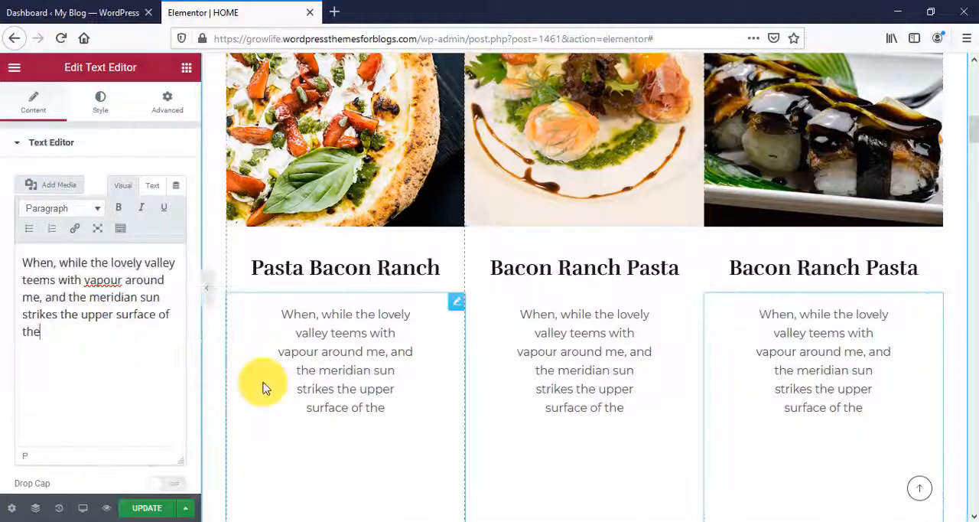
- Replace the salad image beside "Our Awesome Restaurant" with the photo ending in 1267320.jpg, uploaded from Downloads
scroll(525, 338, down, 6)
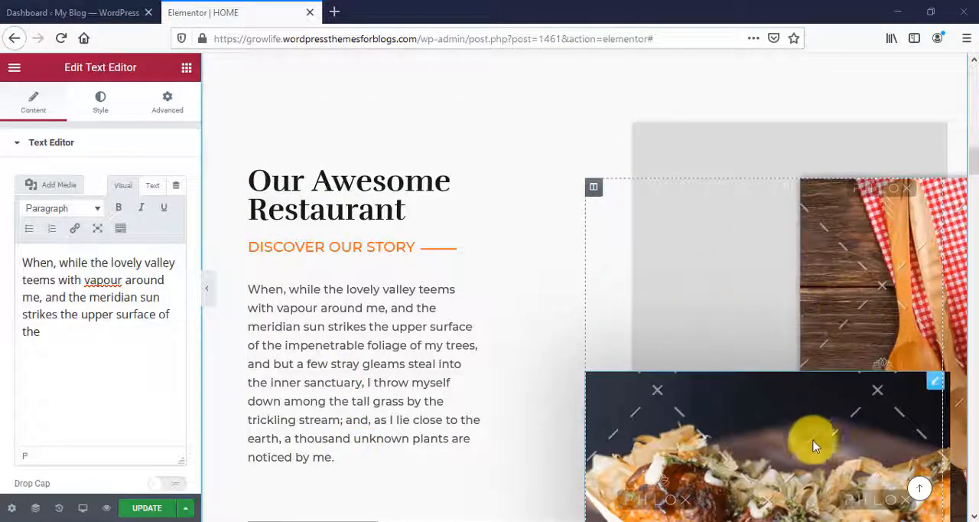
click(742, 303)
scroll(712, 314, down, 2)
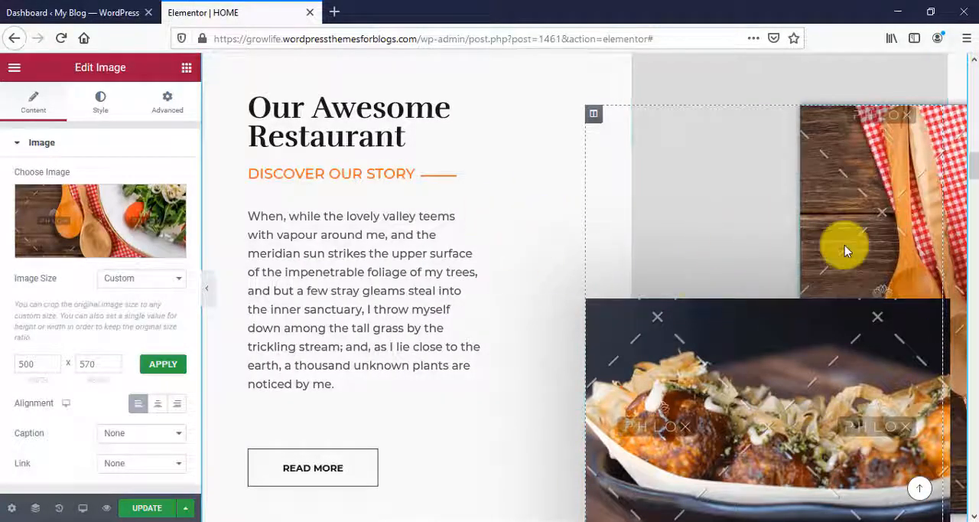
click(95, 241)
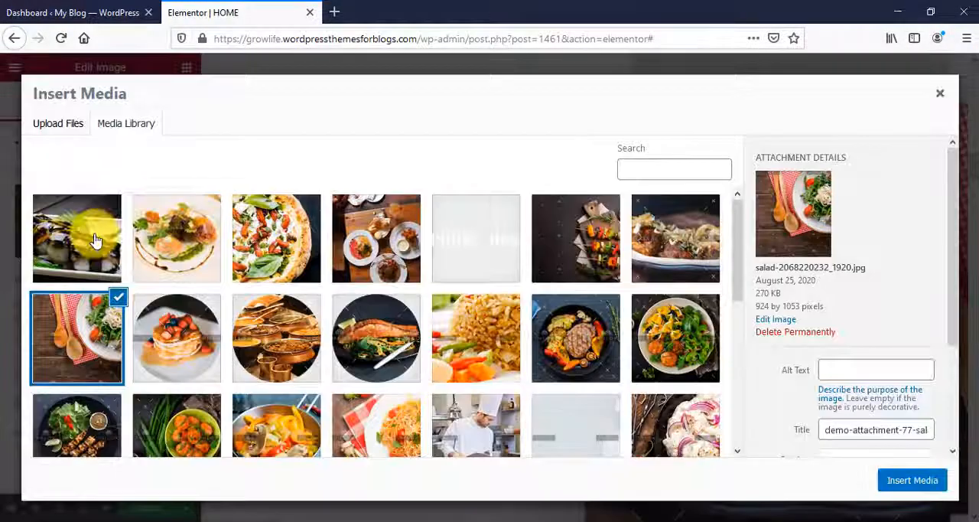
click(52, 127)
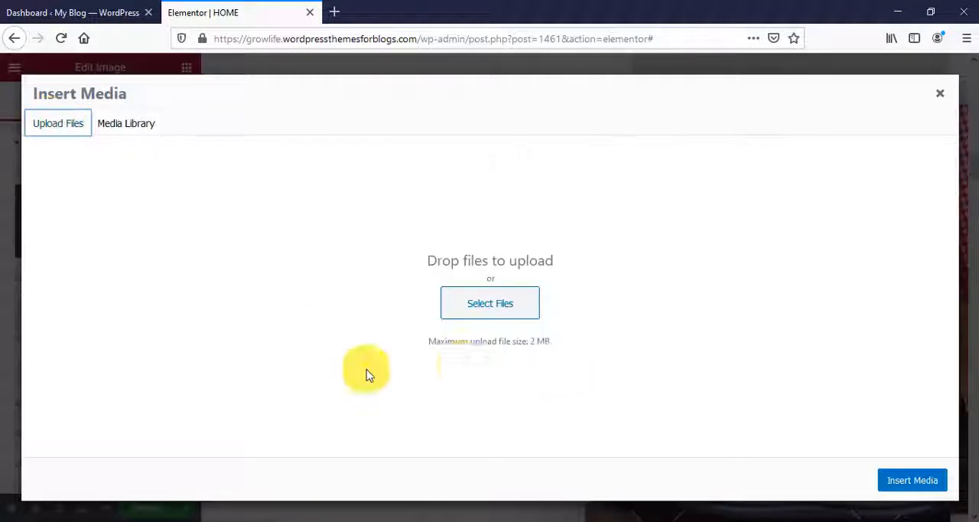
click(472, 317)
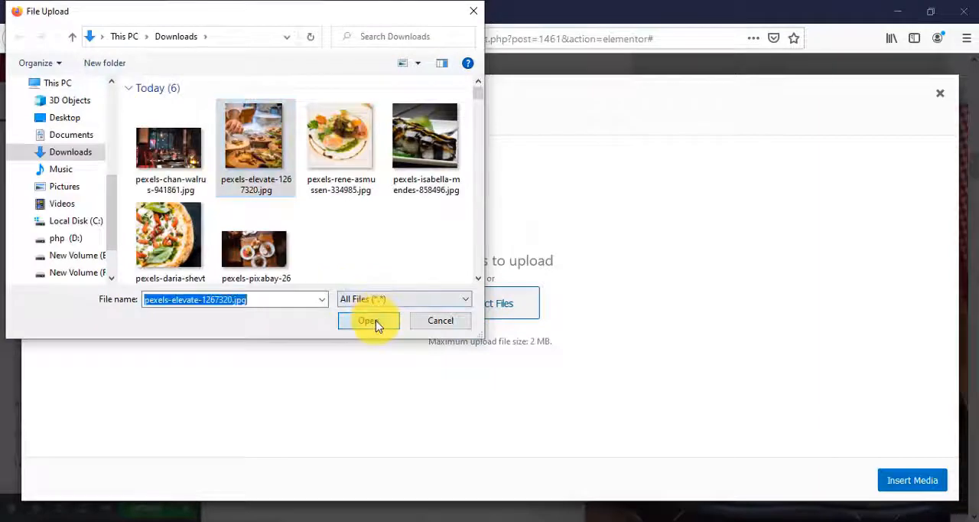
click(369, 320)
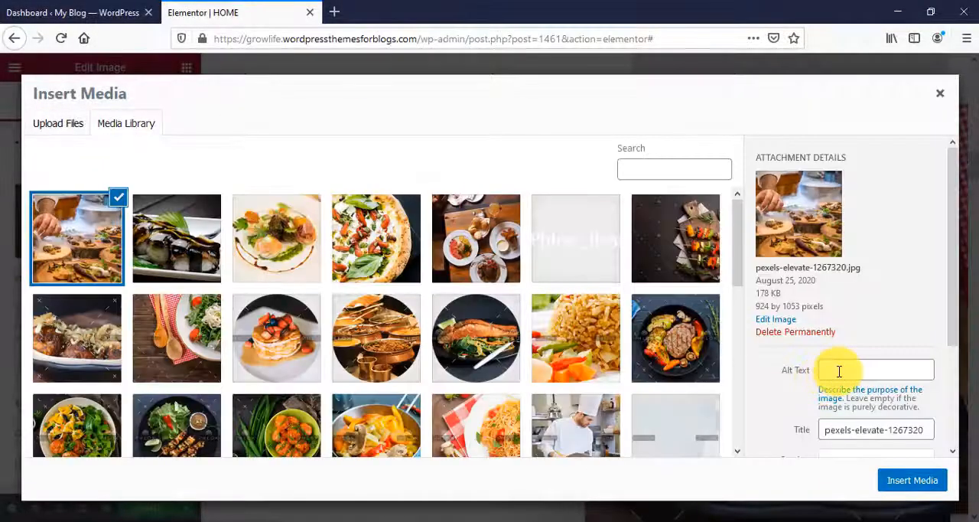
click(910, 480)
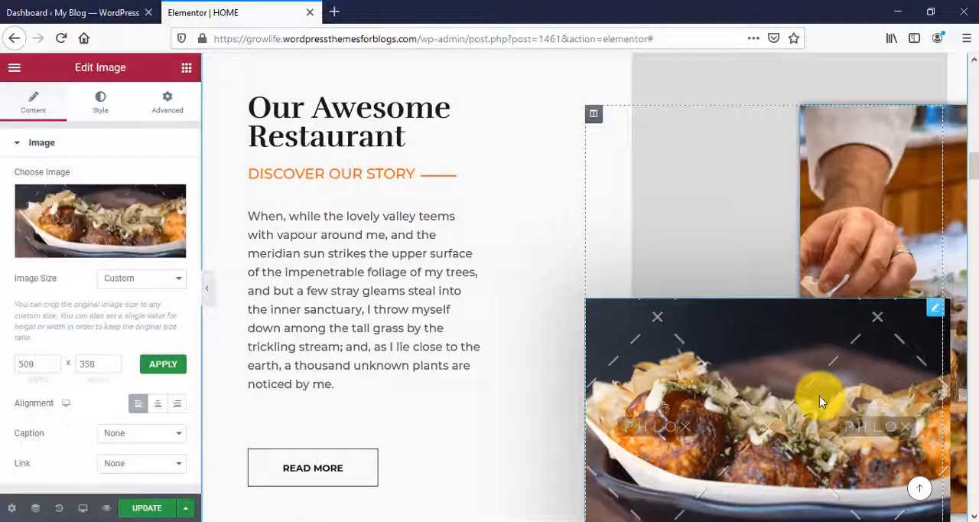
- Replace the overlapping front image beside "Our Awesome Restaurant" with the restaurant photo ending in 941861.jpg, uploaded from Downloads
click(111, 235)
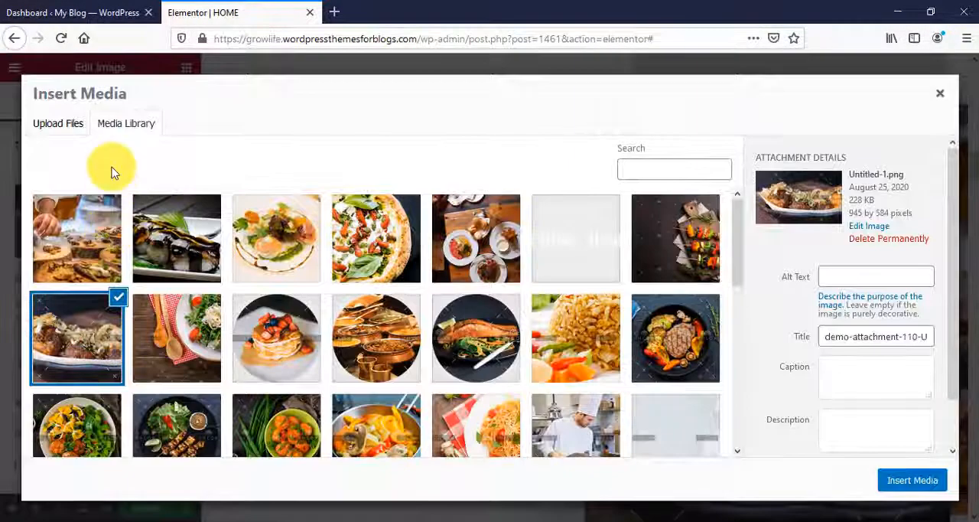
click(61, 124)
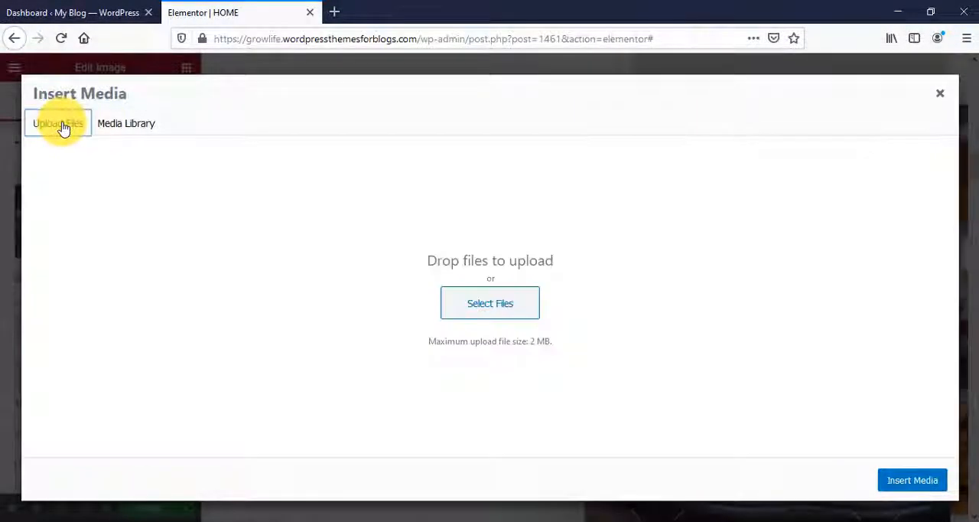
click(493, 322)
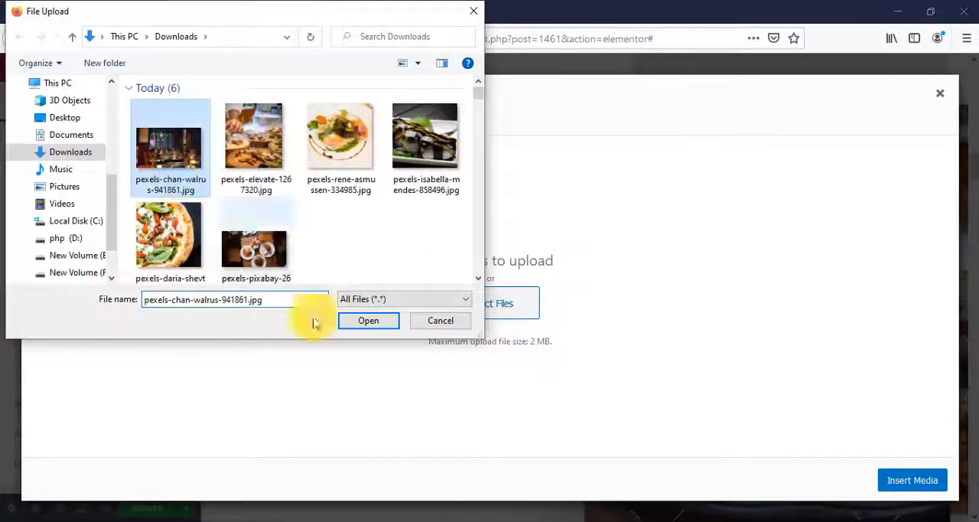
click(368, 320)
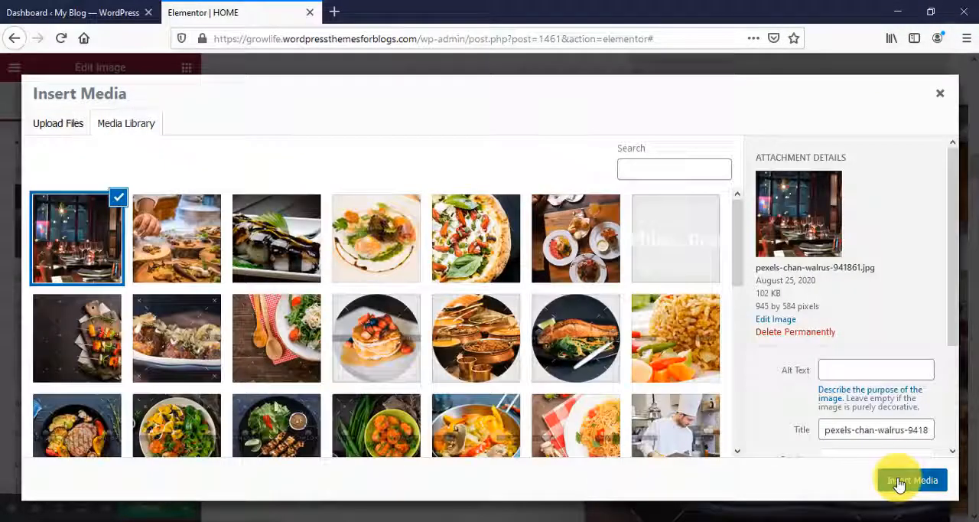
click(903, 480)
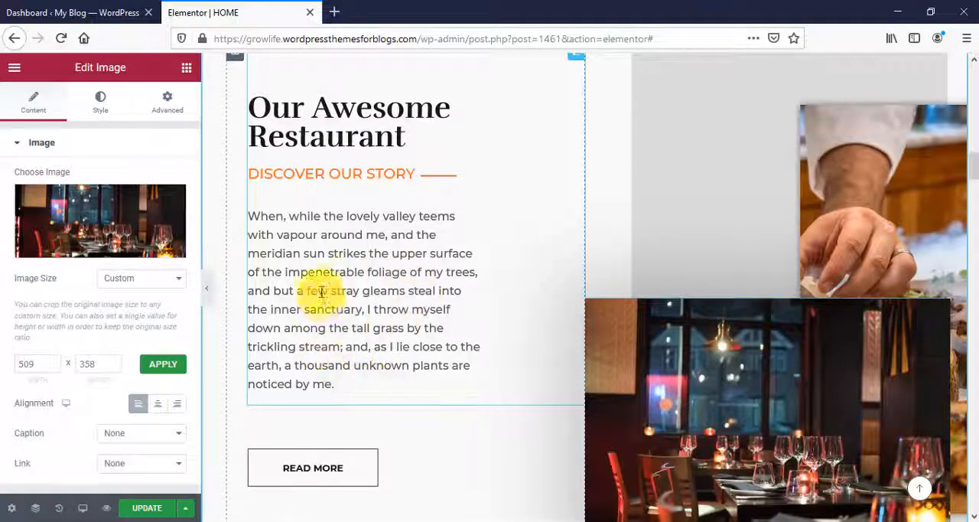
- Review the READ MORE button's label, link and style options in the "Our Awesome Restaurant" section
scroll(435, 400, down, 2)
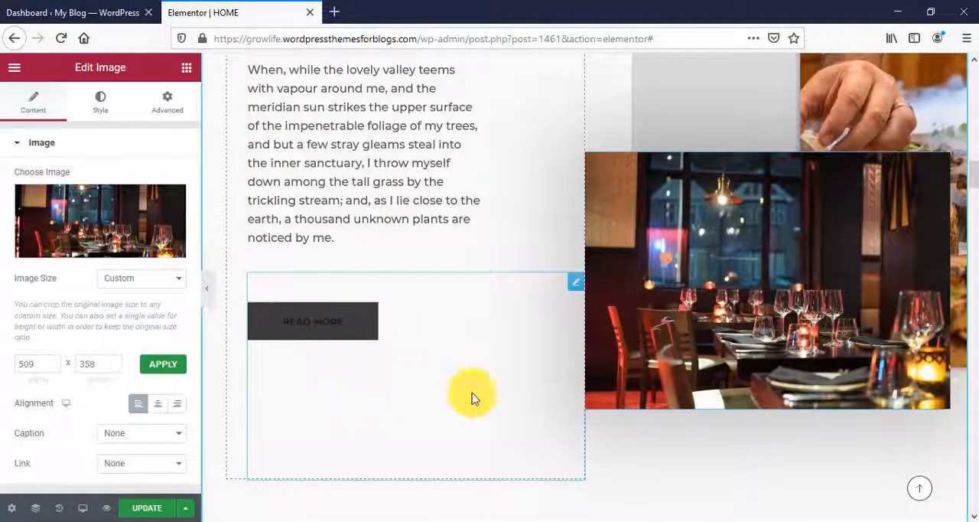
click(358, 330)
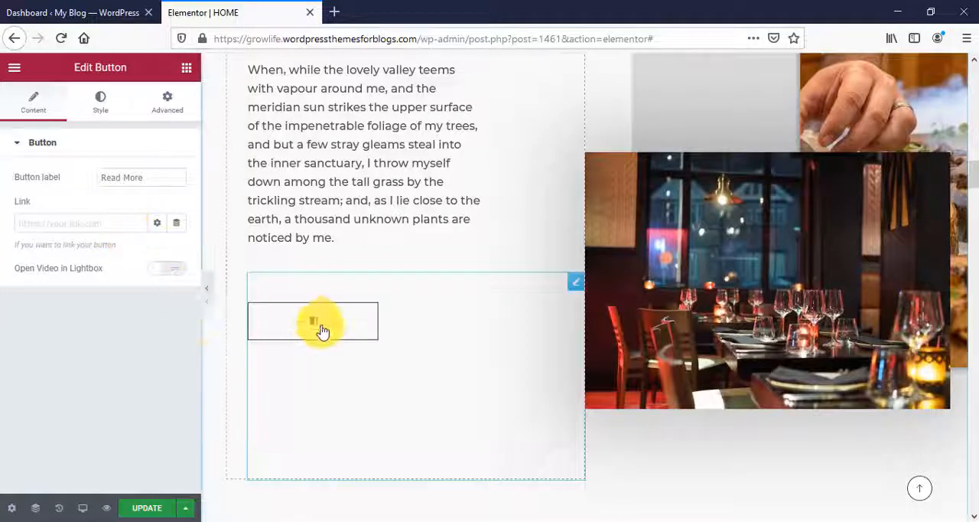
click(92, 116)
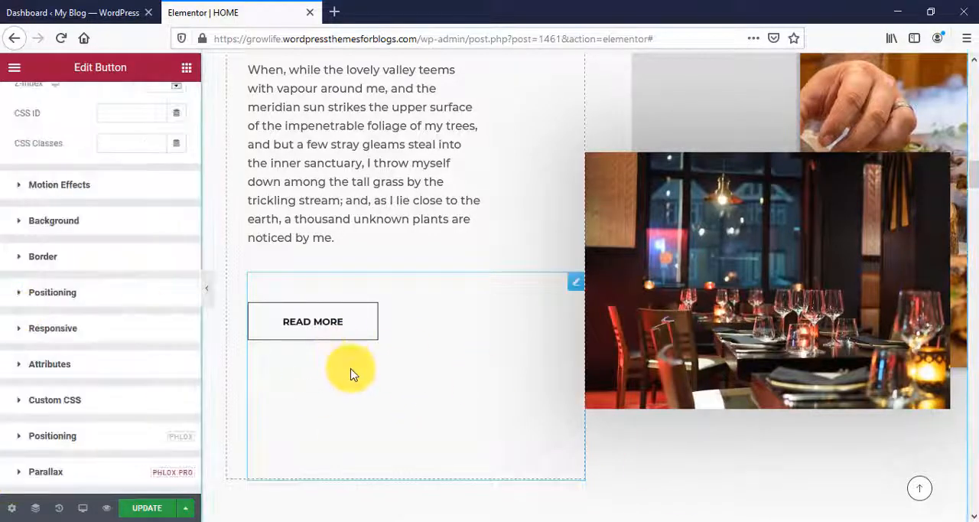
- Look through the Dinner and Breakfast lists under "Tasty Menu Today" and open the Dinner title for editing
scroll(351, 372, down, 8)
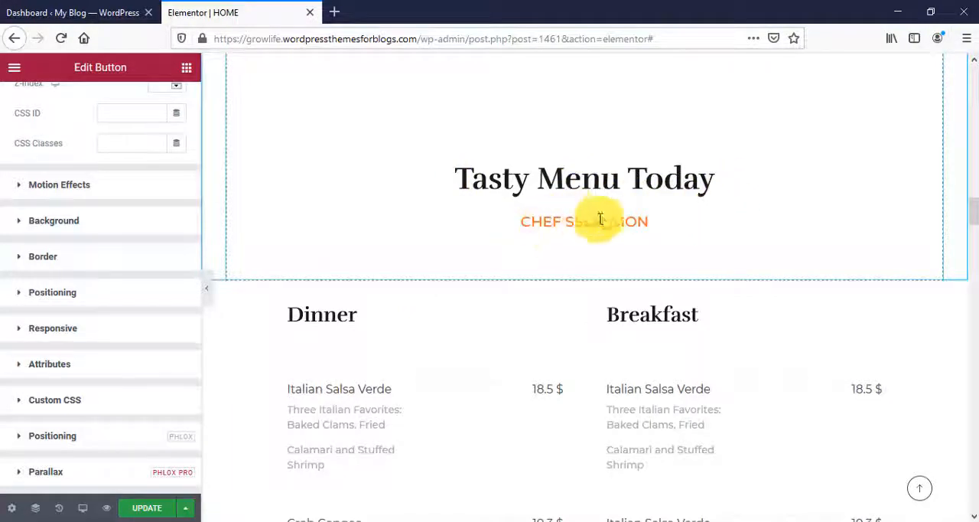
scroll(690, 243, down, 2)
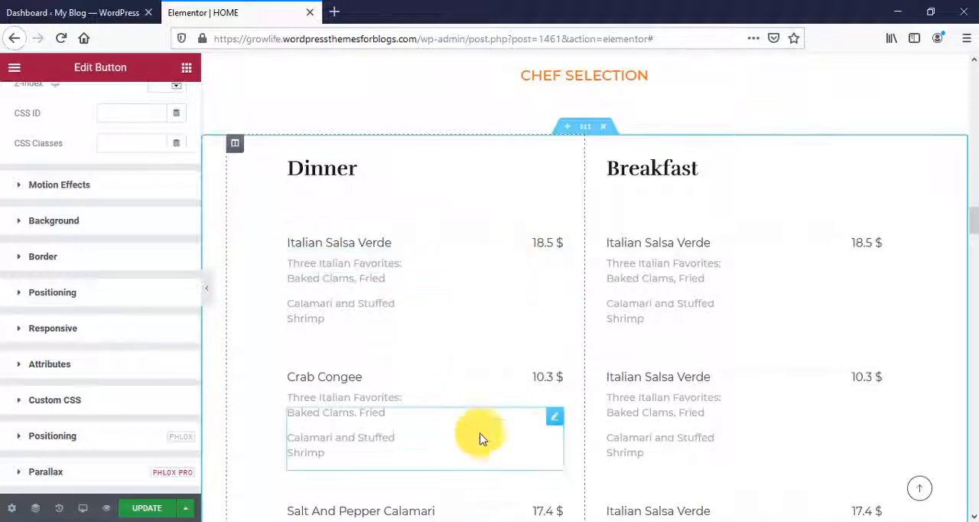
scroll(440, 344, down, 4)
scroll(448, 396, up, 4)
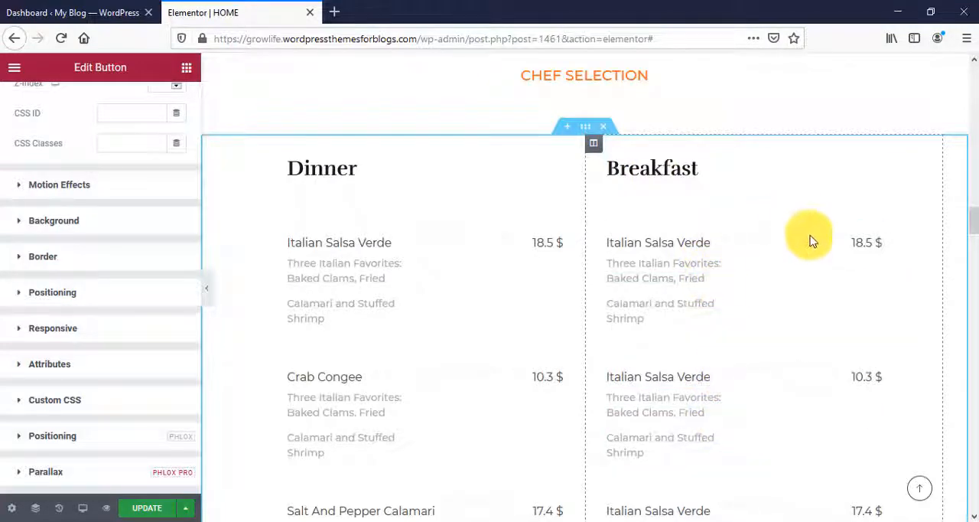
scroll(798, 407, down, 4)
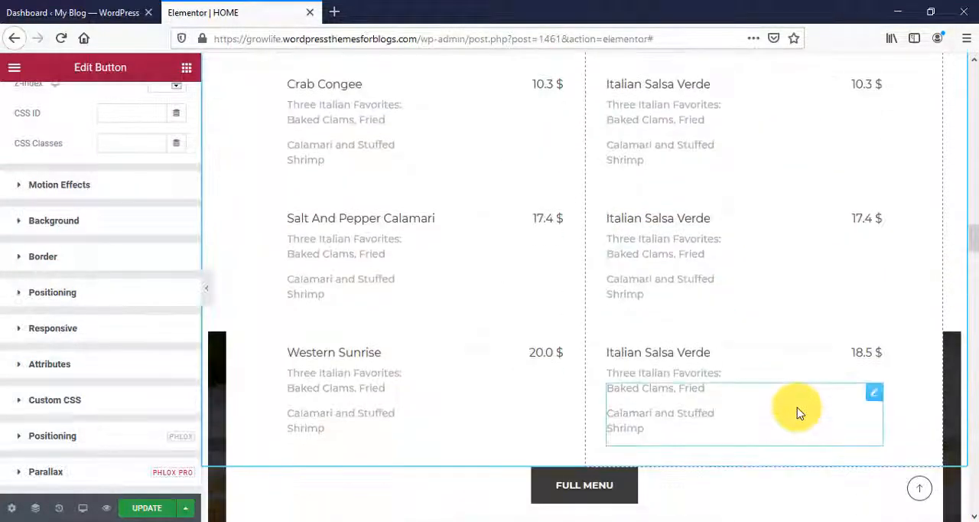
scroll(920, 451, up, 4)
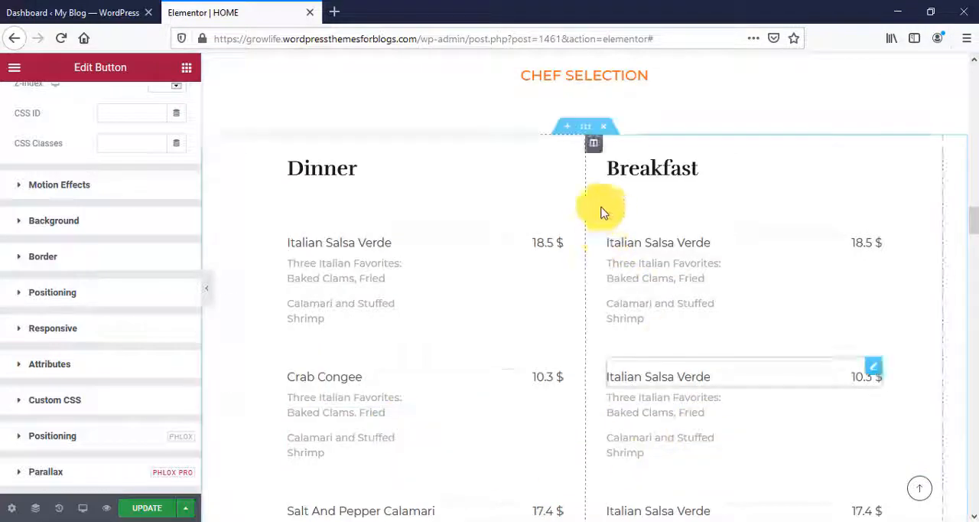
click(555, 167)
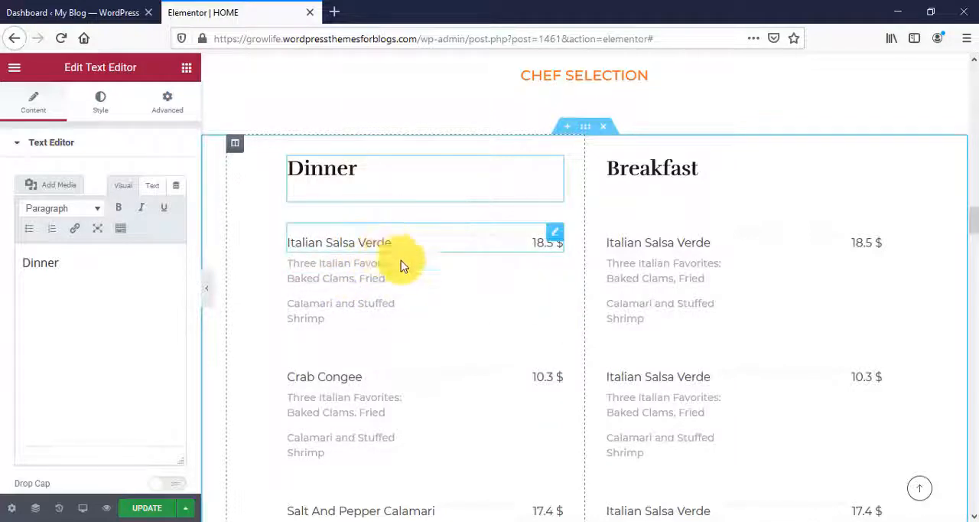
- Add an extra item to the Italian Salsa Verde list under Dinner and remove it again
click(346, 246)
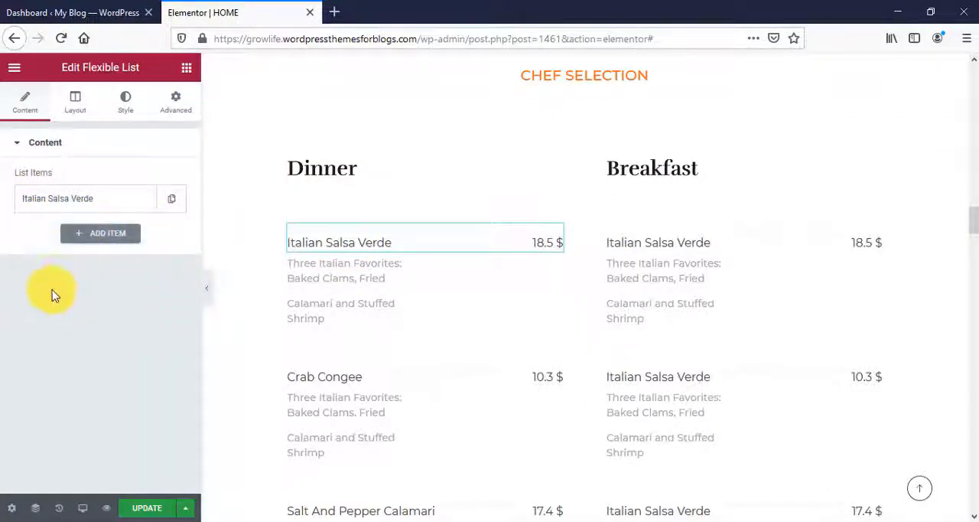
click(76, 239)
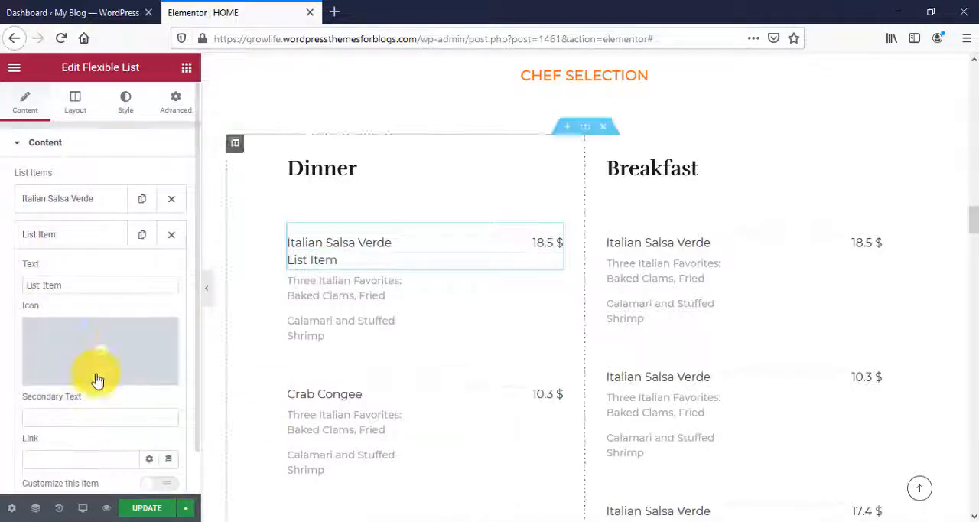
click(170, 236)
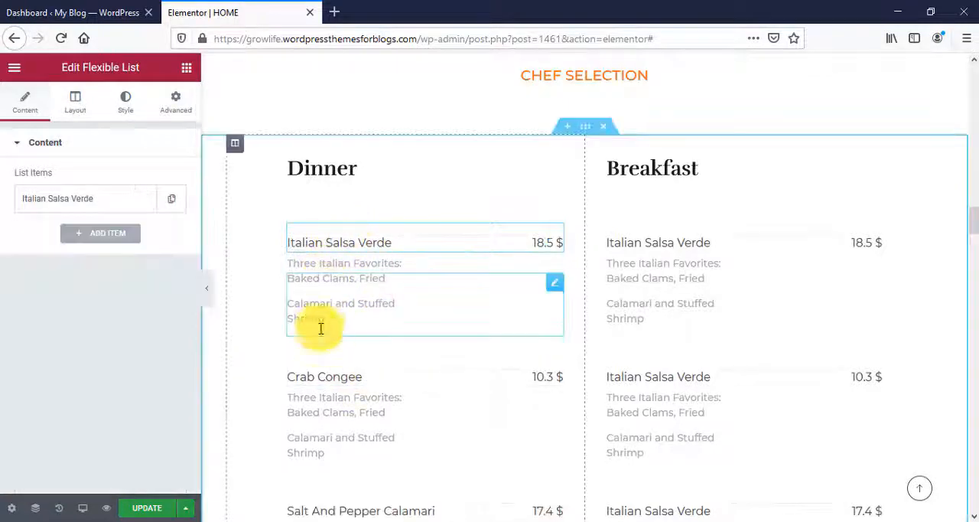
- Open the Italian Salsa Verde item under Dinner, check its price in the secondary text, and look over the other dishes
scroll(363, 325, up, 2)
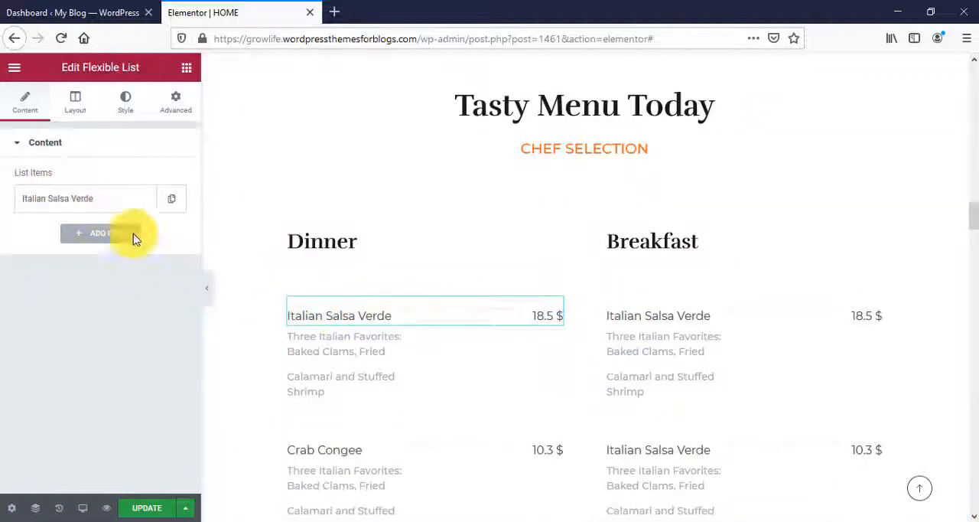
click(40, 202)
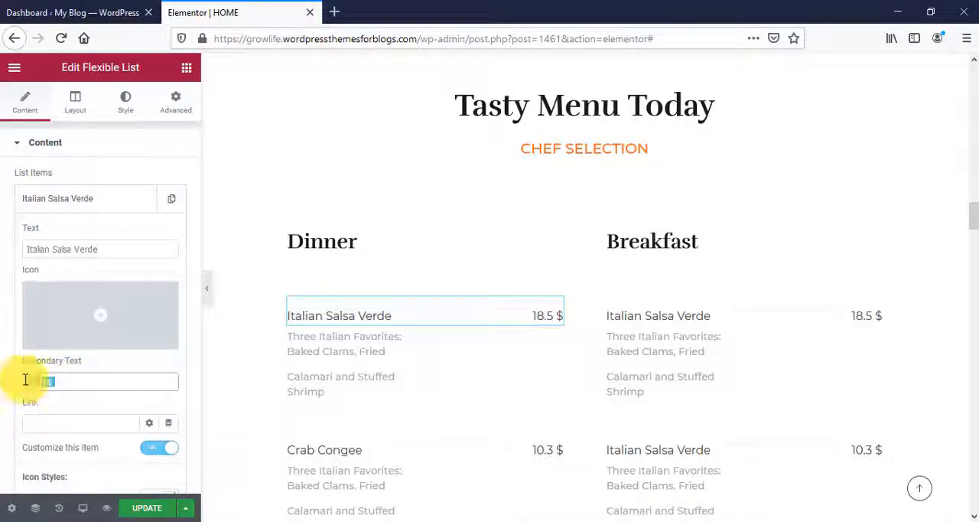
drag(25, 380, 77, 415)
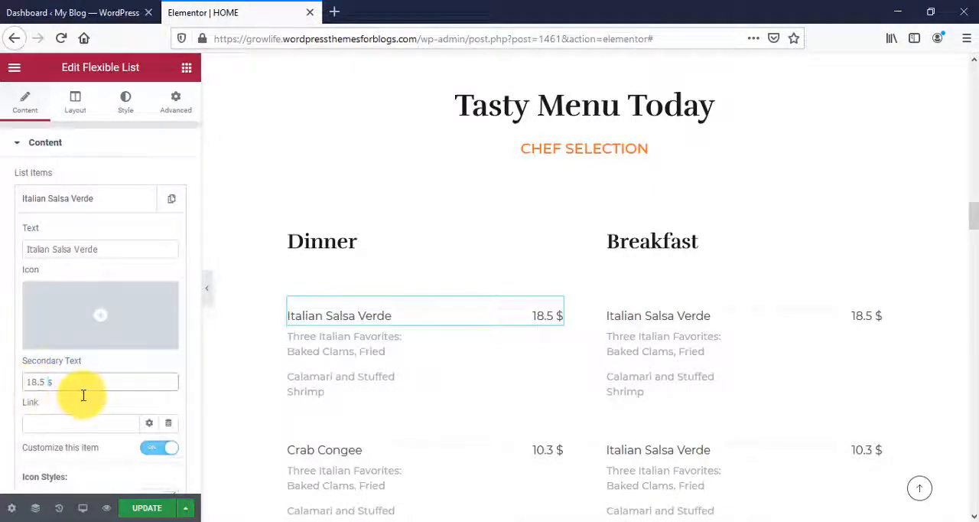
scroll(640, 437, down, 4)
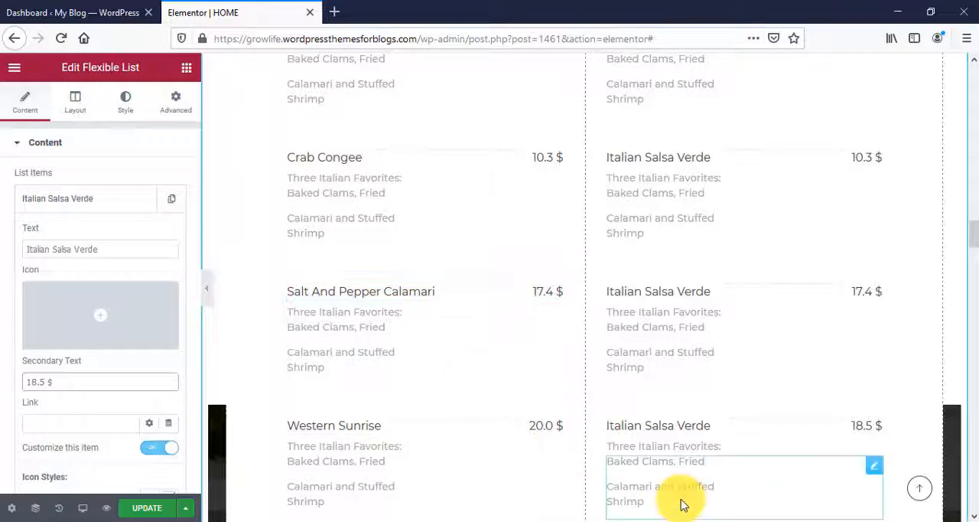
scroll(677, 490, up, 2)
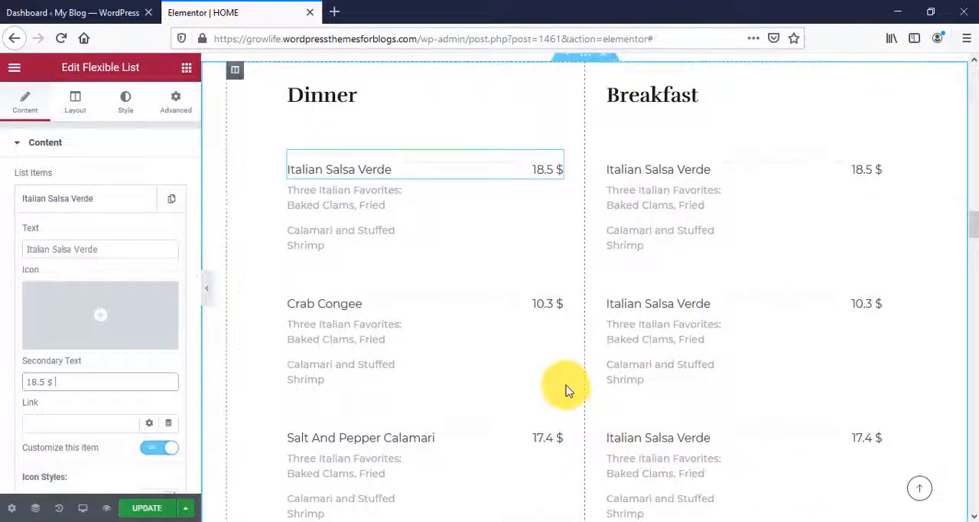
- Review the FULL MENU button's label, link and style options below the menu lists
scroll(566, 390, down, 7)
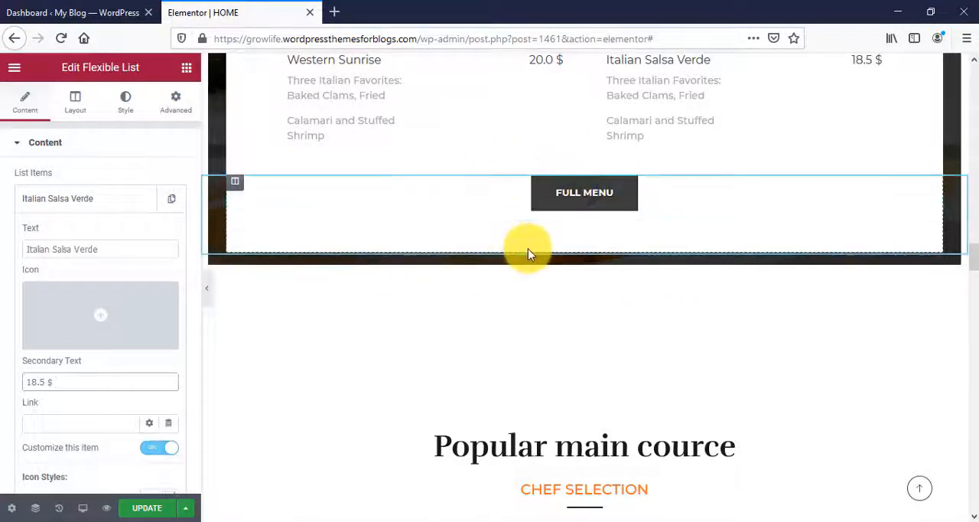
click(655, 207)
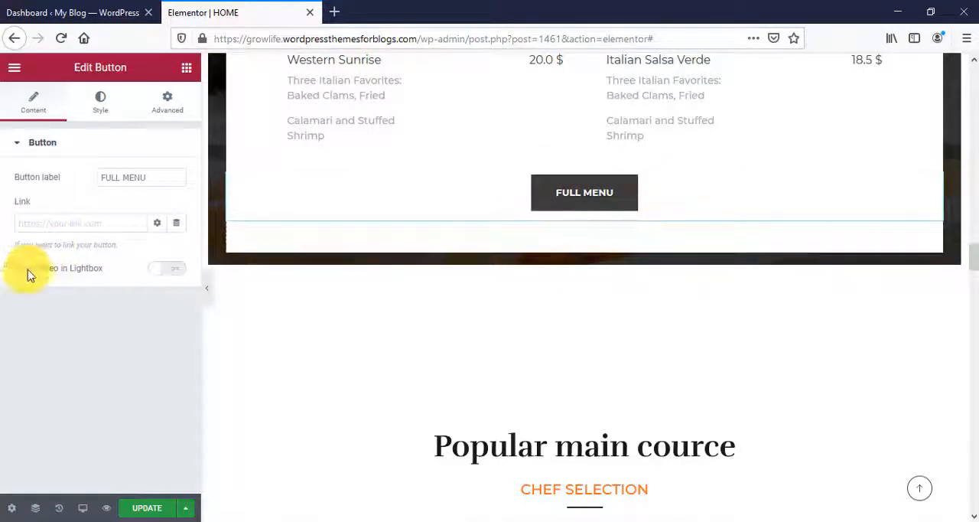
click(42, 221)
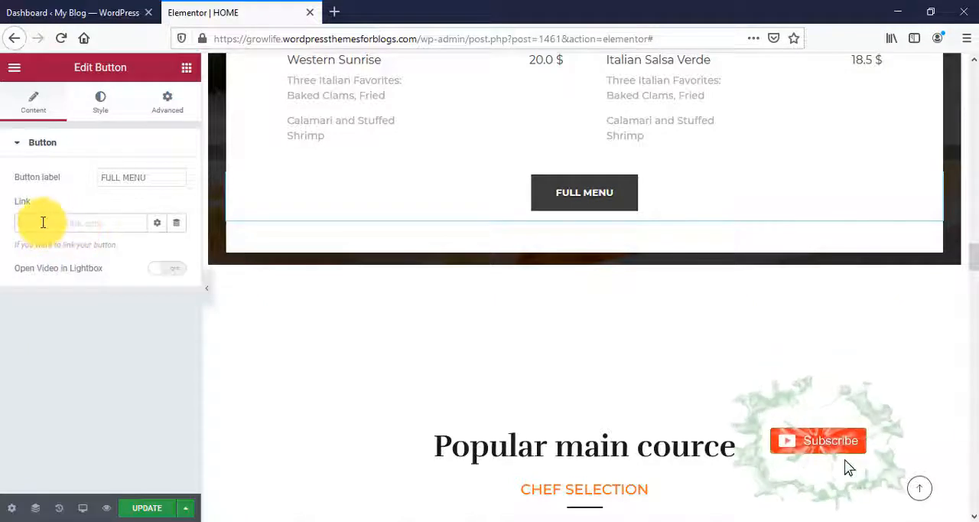
click(99, 107)
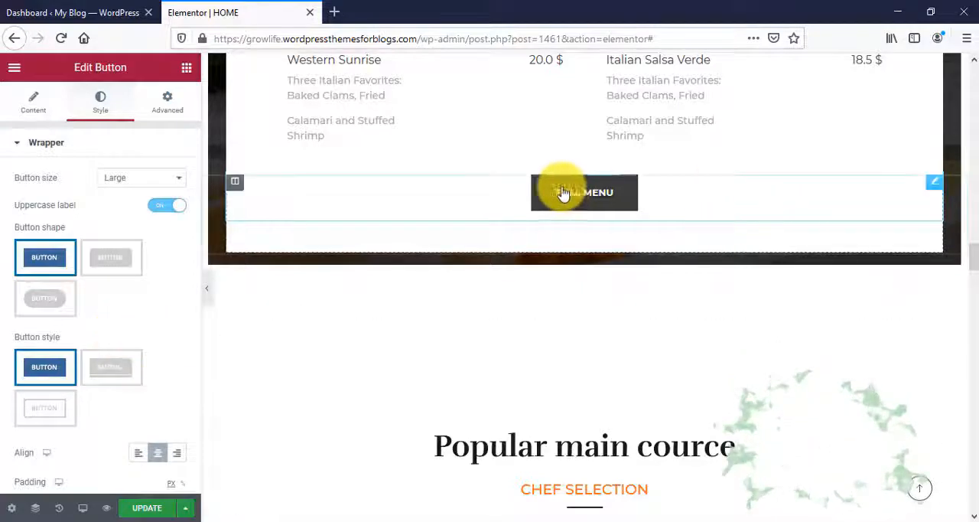
- Replace the first dish's image under "Popular main cource" with a pizza photo uploaded from the computer
scroll(595, 308, down, 5)
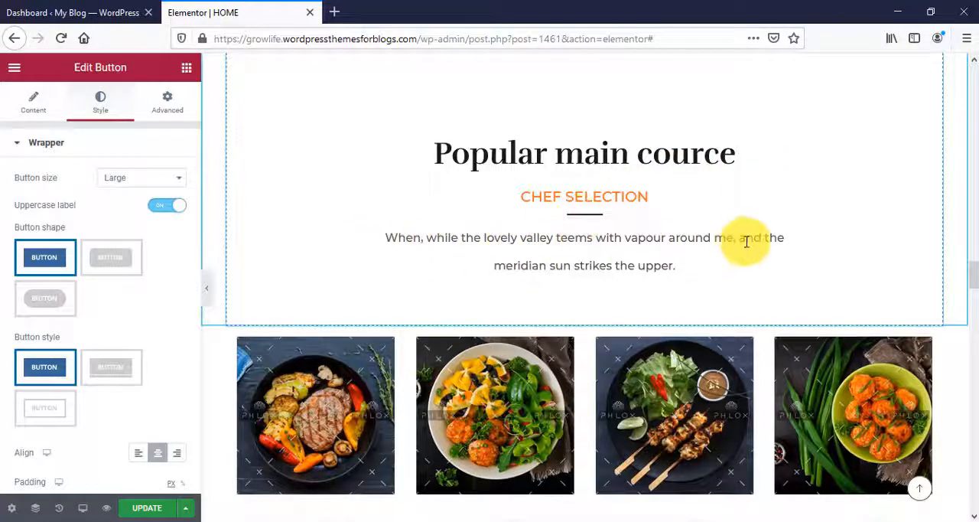
scroll(746, 241, down, 3)
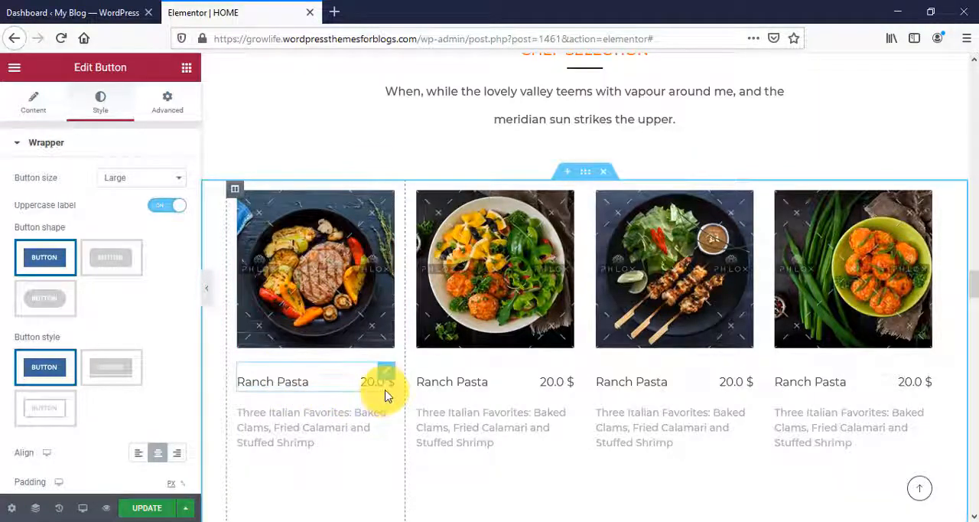
scroll(334, 413, down, 2)
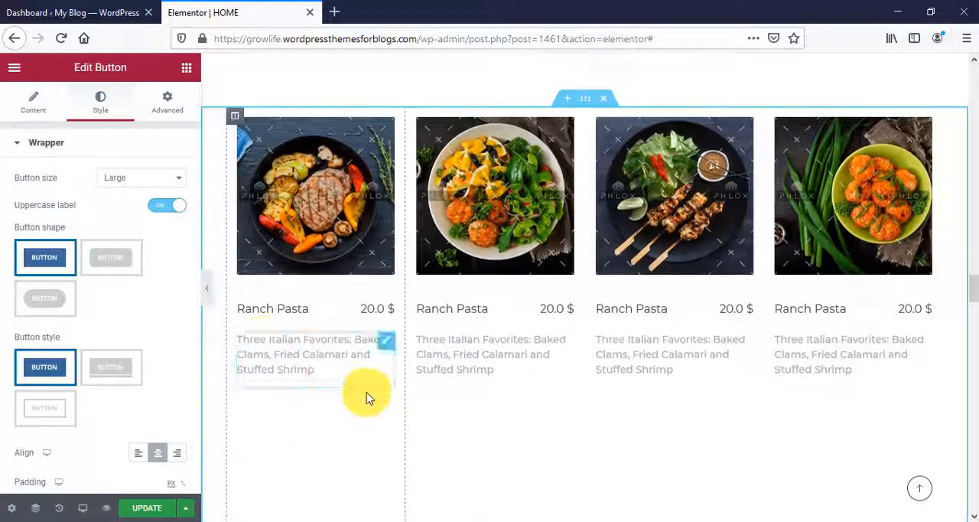
scroll(363, 394, up, 2)
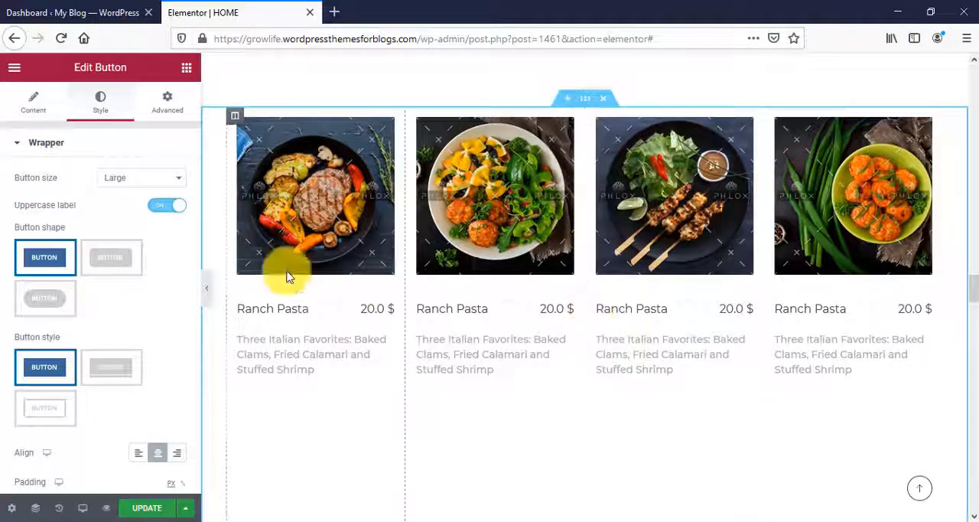
click(308, 210)
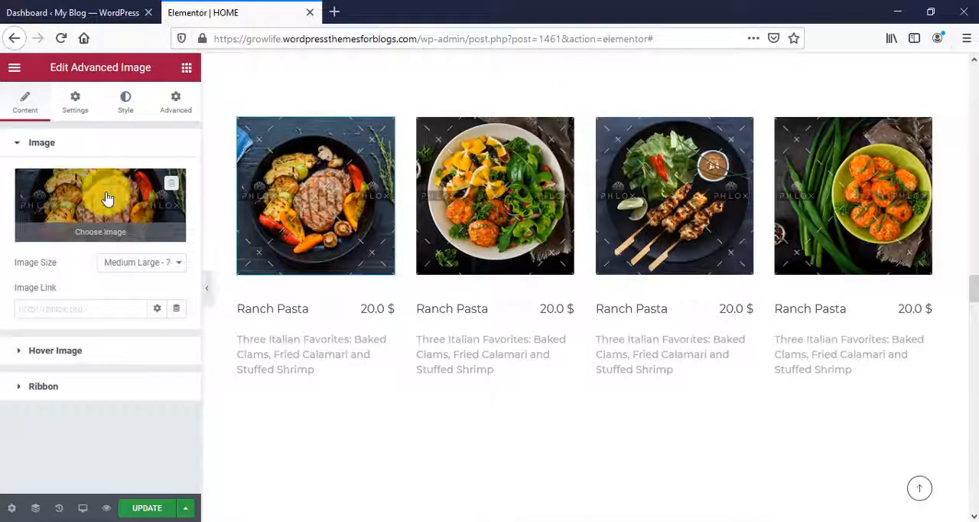
click(107, 199)
click(63, 124)
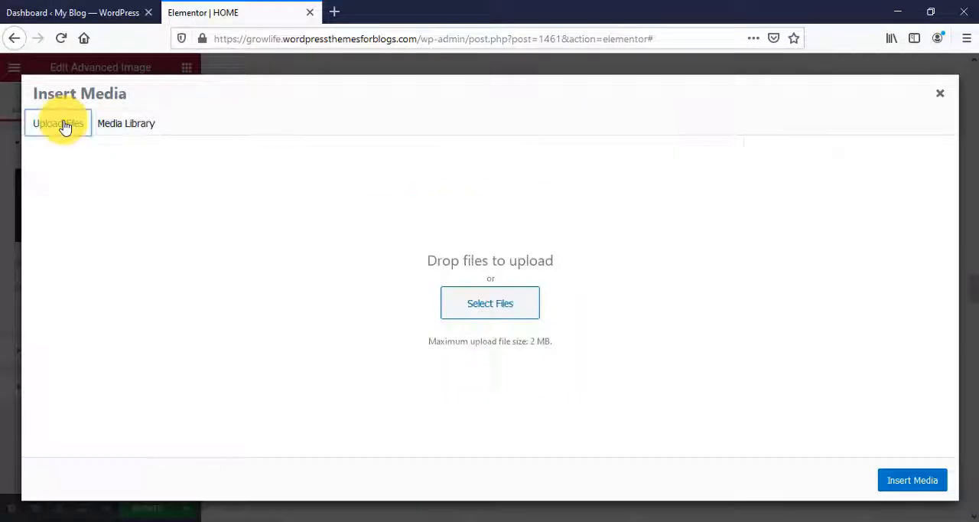
click(469, 302)
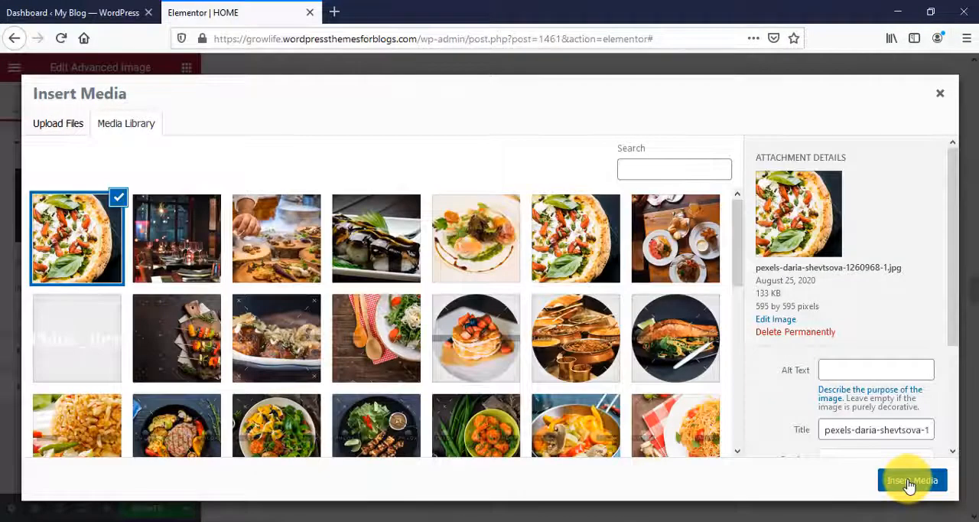
click(912, 481)
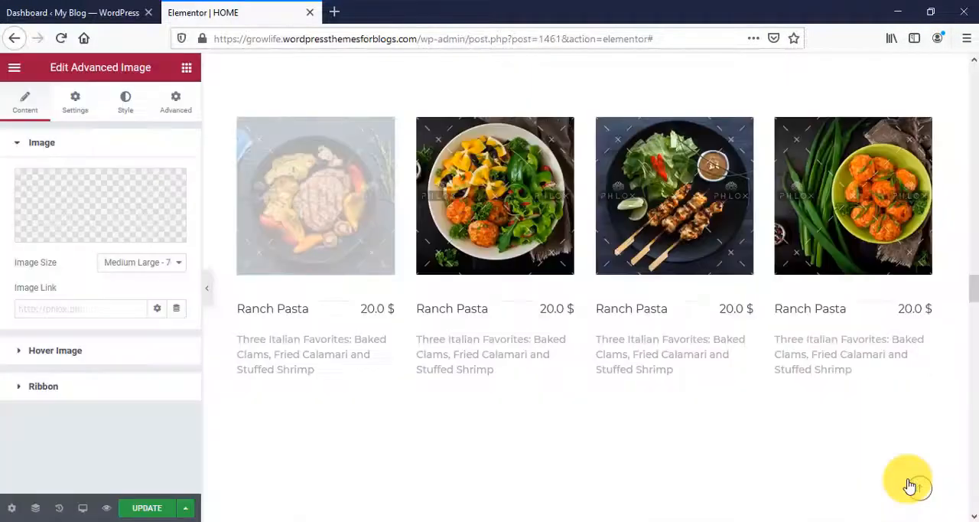
- Rename the first dish to "Pizza Pasta", set its price to 50.0 $, and open its description text for editing
click(286, 308)
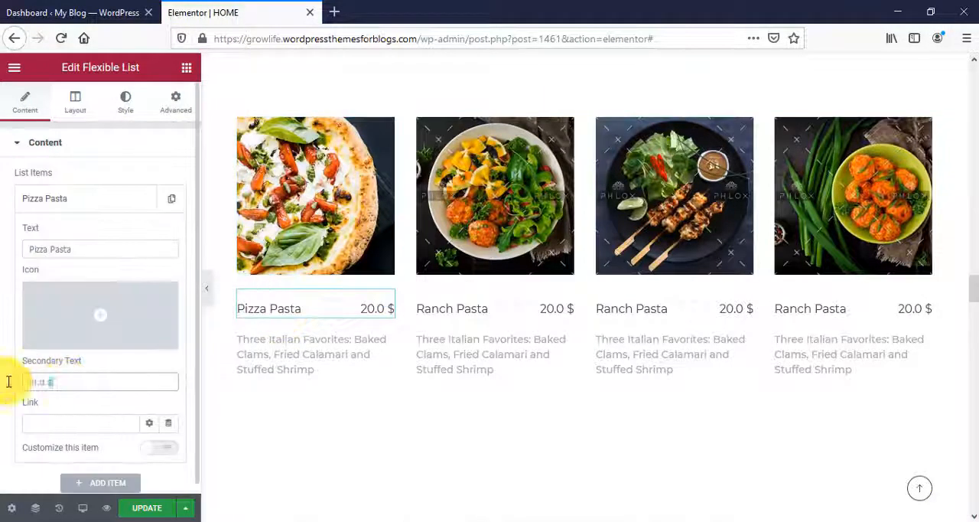
text(5)
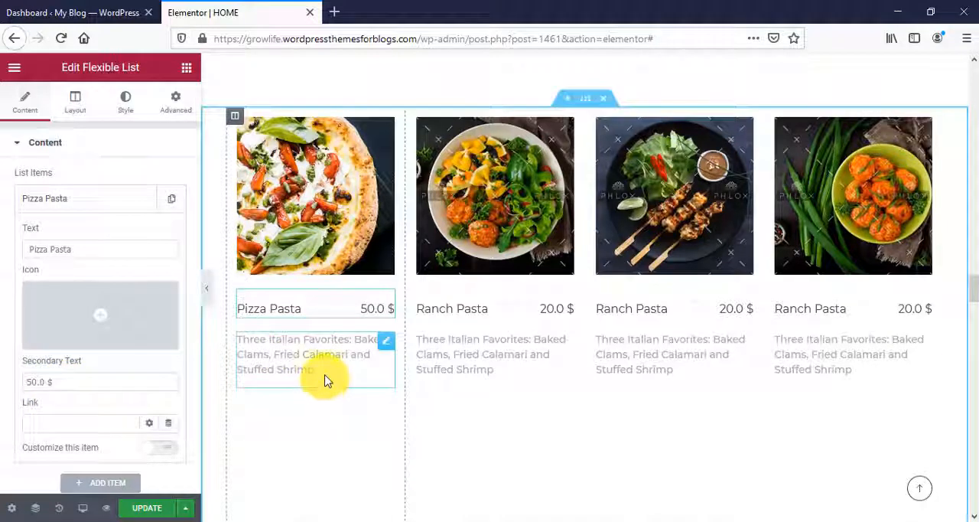
click(322, 372)
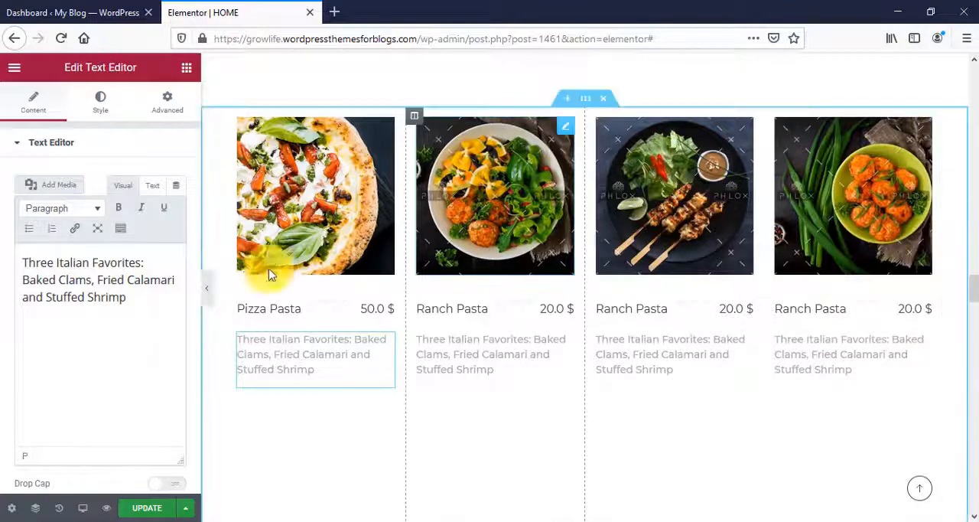
- Replace the first chef's photo under "Meet Our Chefs" with the picture of a man in a brown apron holding a plate
scroll(856, 246, down, 10)
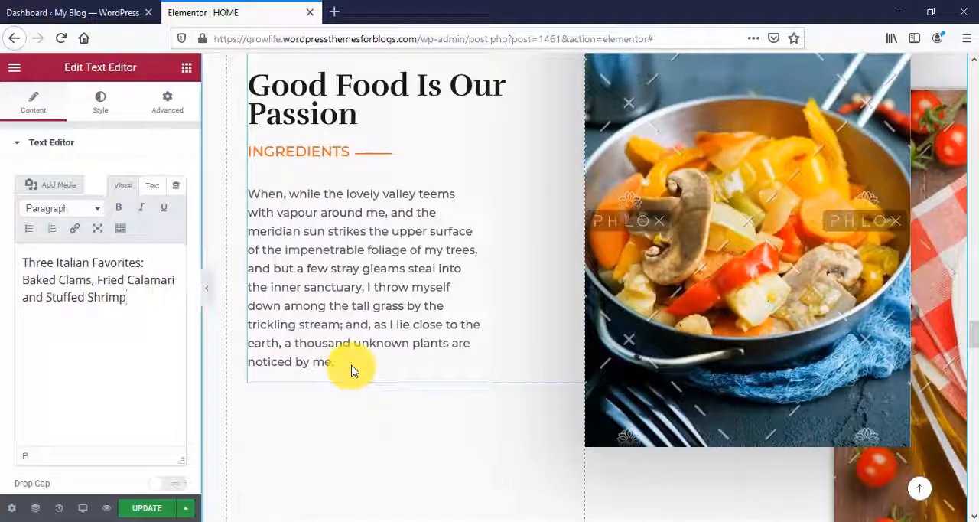
scroll(566, 360, down, 10)
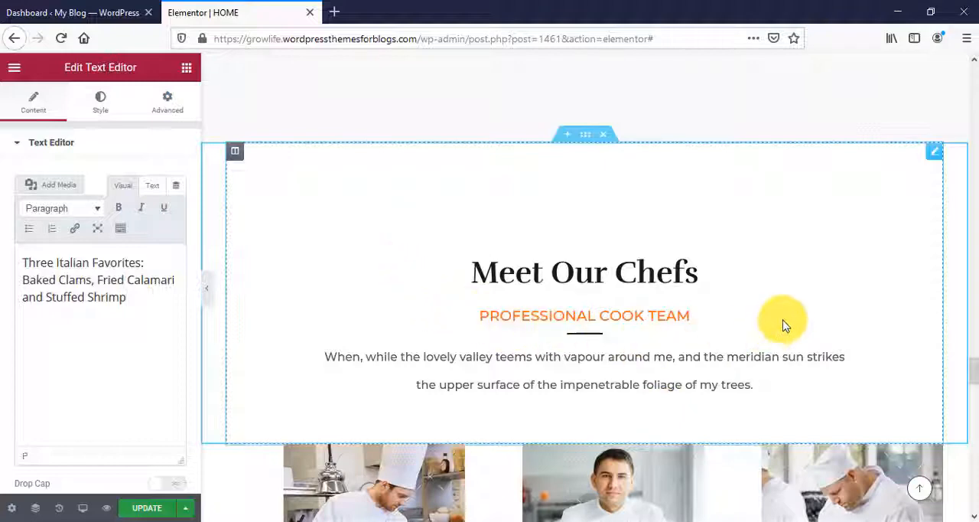
scroll(775, 304, down, 3)
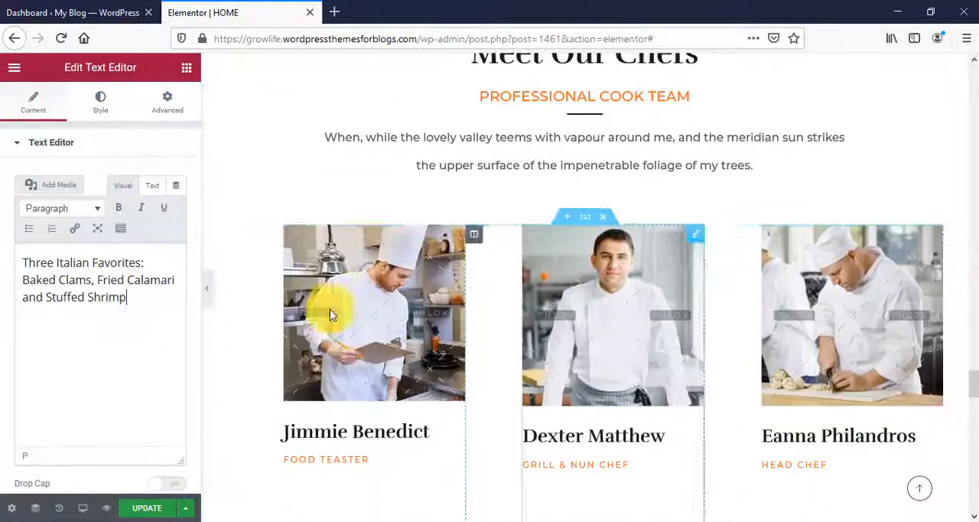
scroll(611, 367, up, 1)
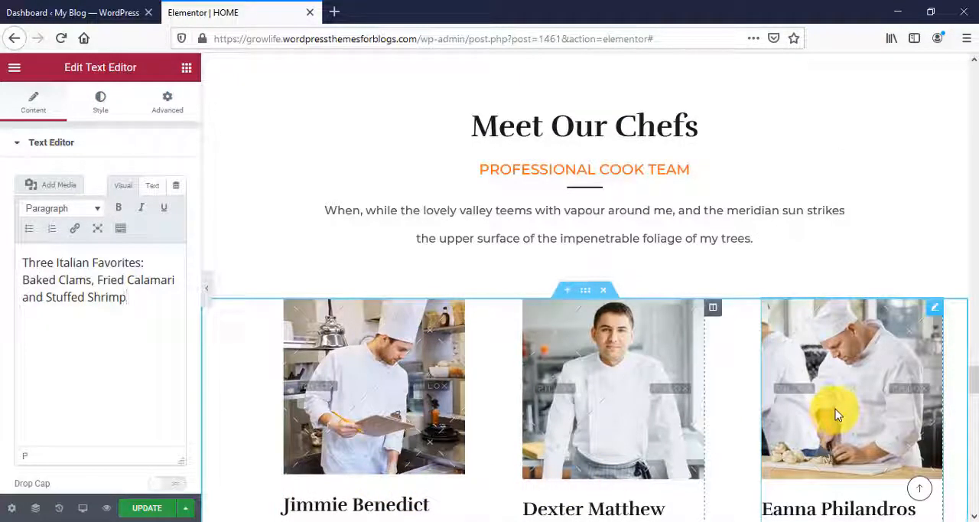
scroll(834, 413, down, 3)
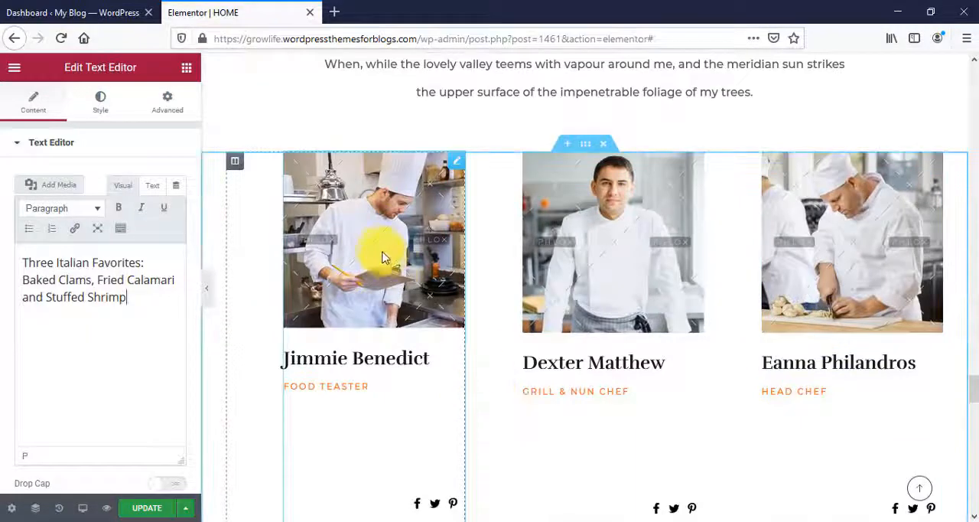
click(382, 253)
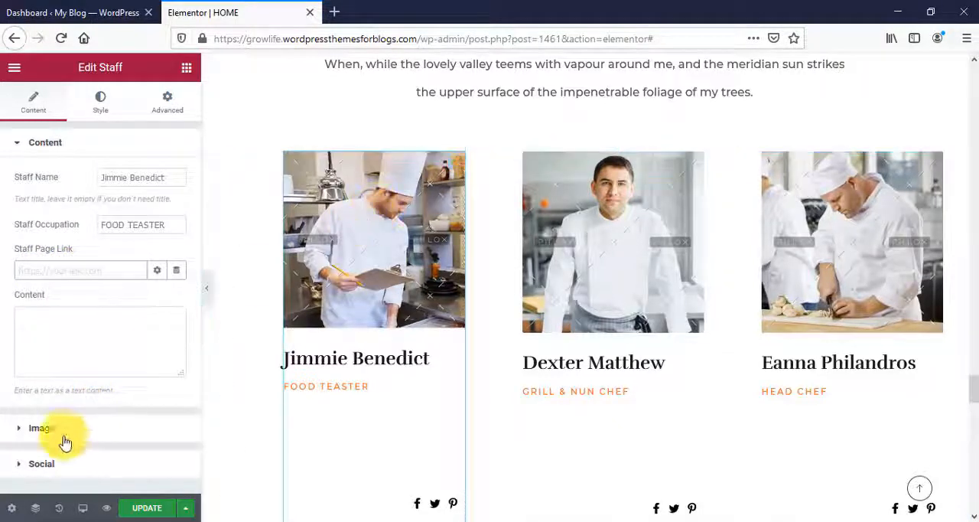
click(18, 432)
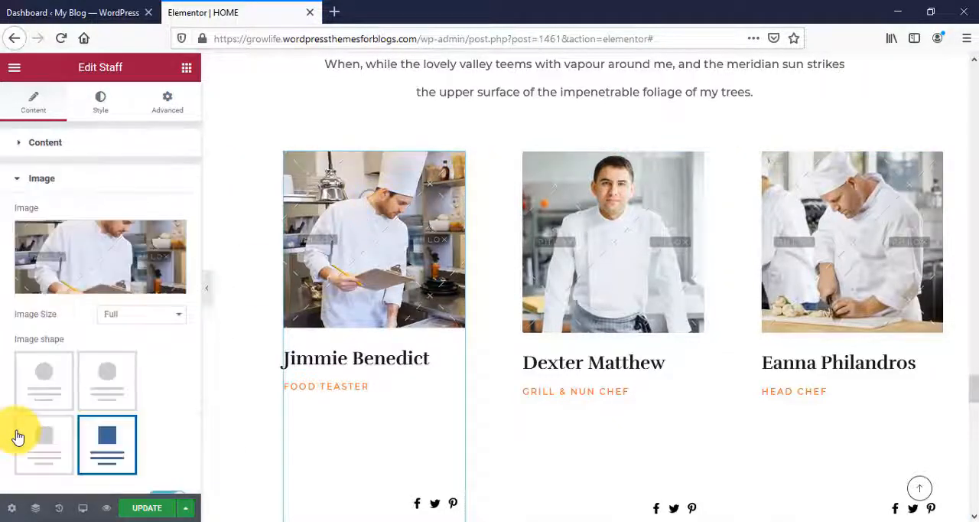
click(100, 258)
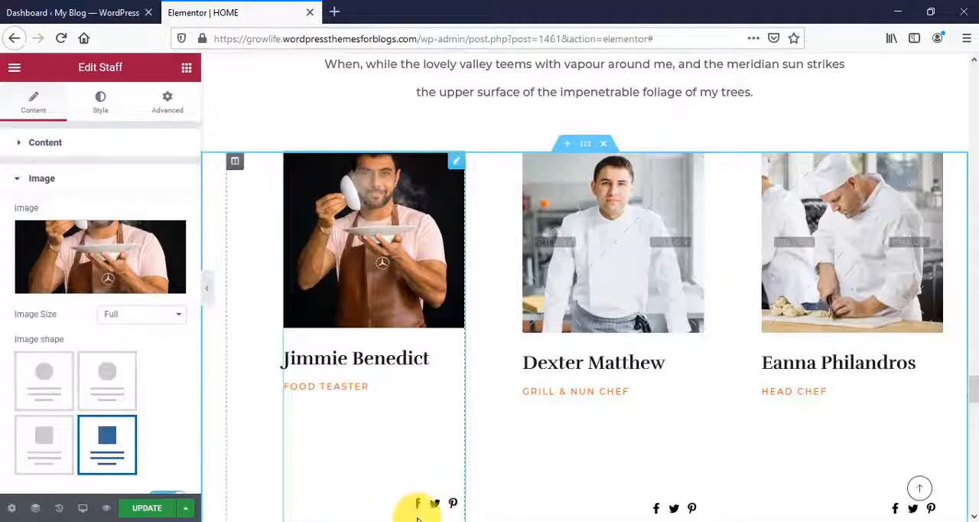
- Disable the social links on the first chef's staff card
scroll(108, 389, down, 3)
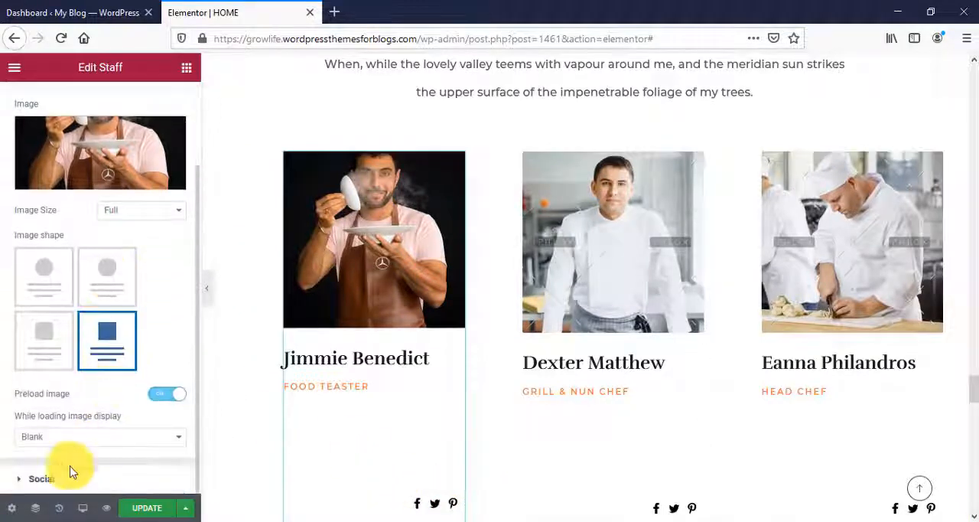
click(27, 476)
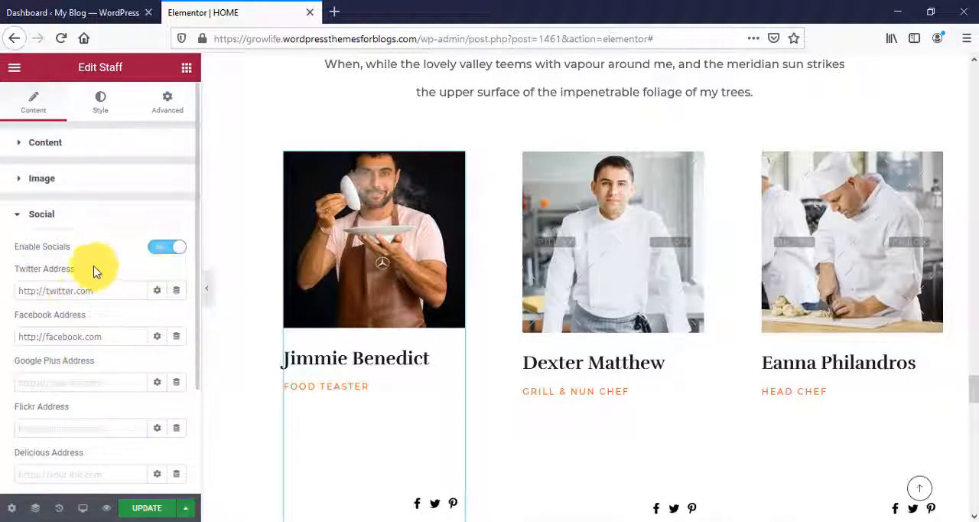
click(166, 250)
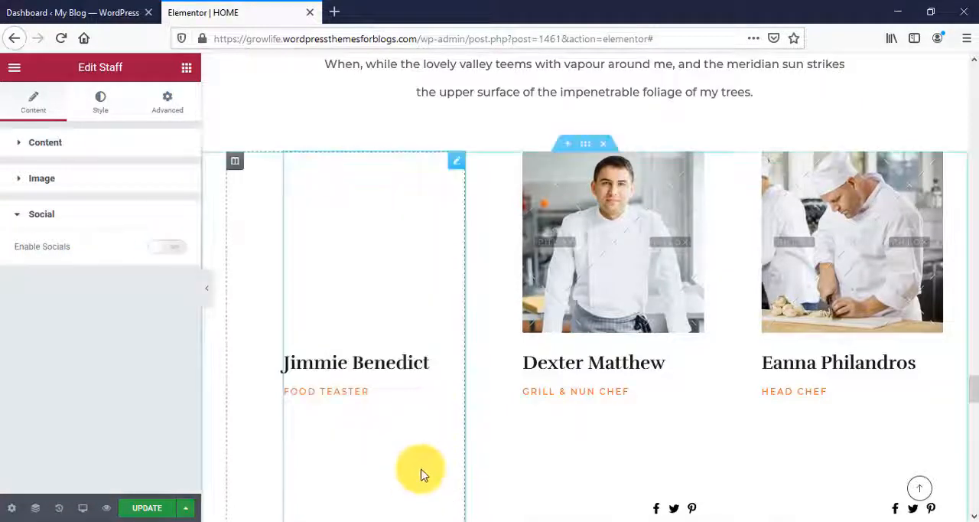
- Check the first chef's card and open the background style settings of the dark "Simply But Delicious Experience" section
scroll(420, 446, down, 2)
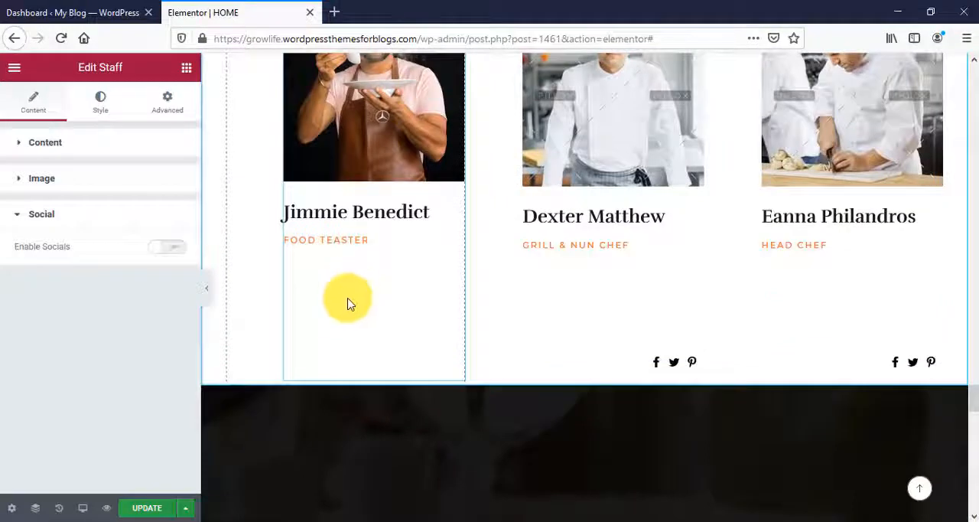
scroll(400, 332, down, 5)
scroll(400, 332, up, 1)
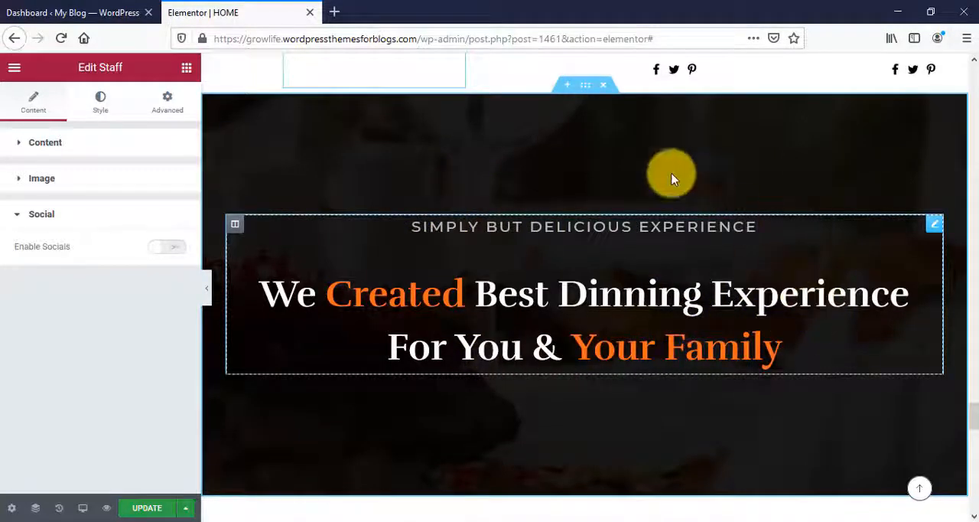
click(586, 91)
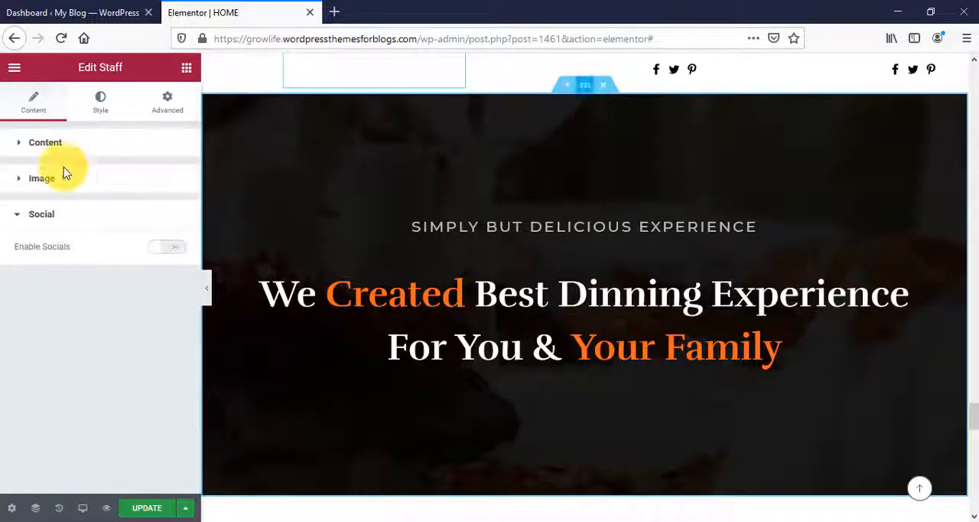
click(95, 116)
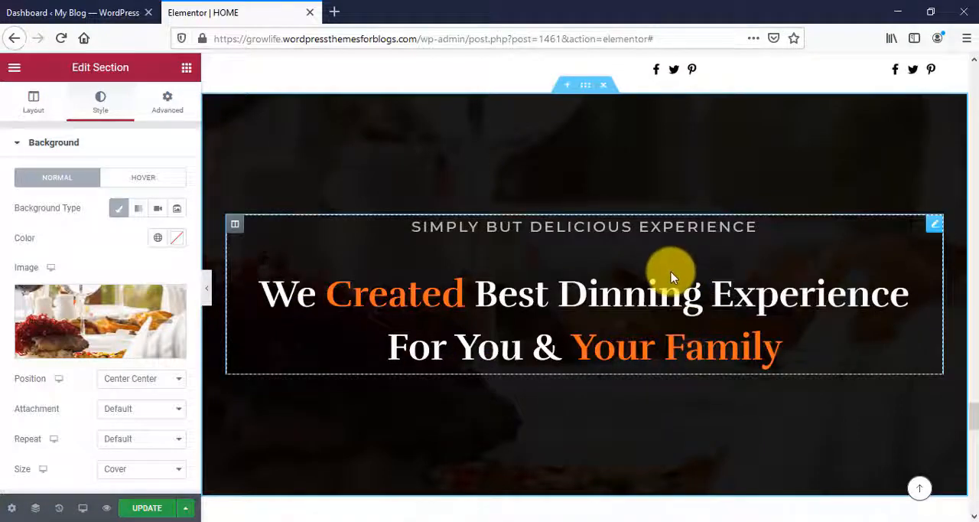
- Review the first testimonial's image, customer name, occupation, link, rating and review text settings
scroll(671, 276, down, 10)
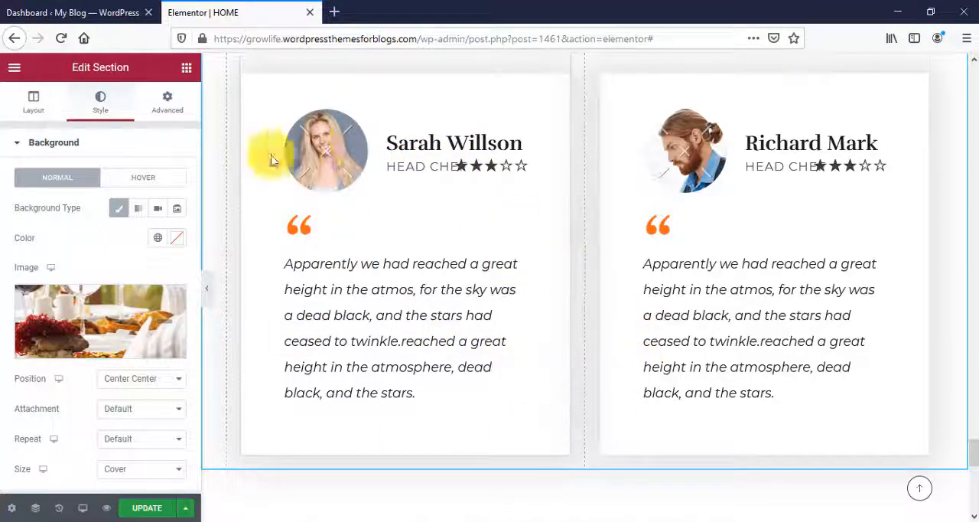
click(432, 166)
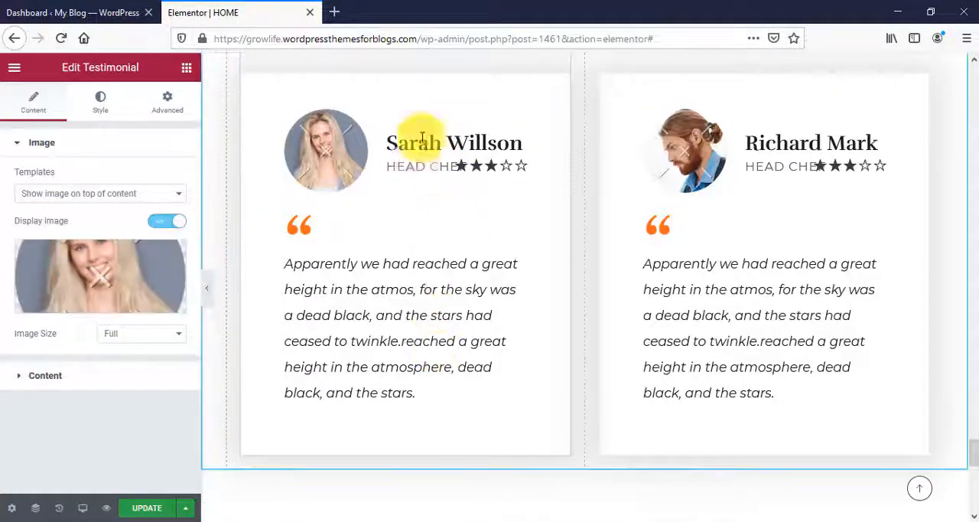
click(21, 378)
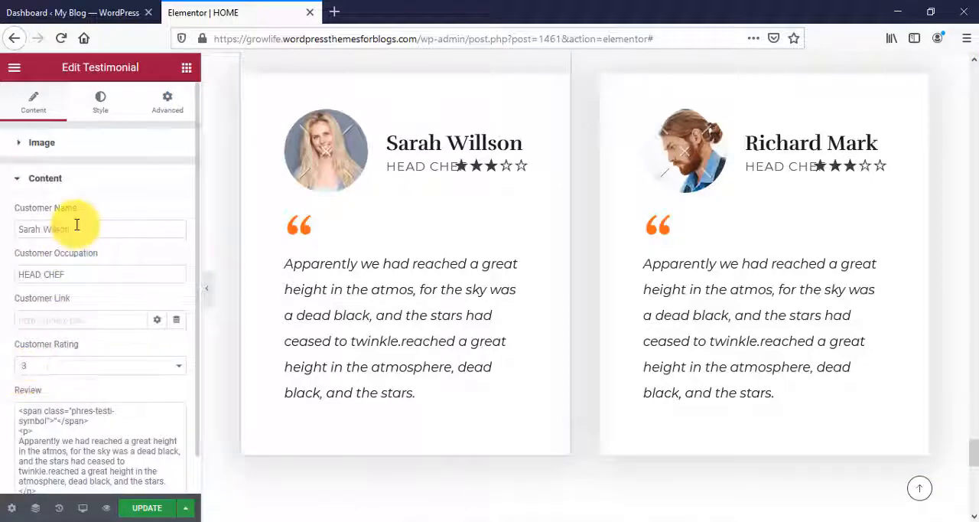
drag(77, 224, 2, 223)
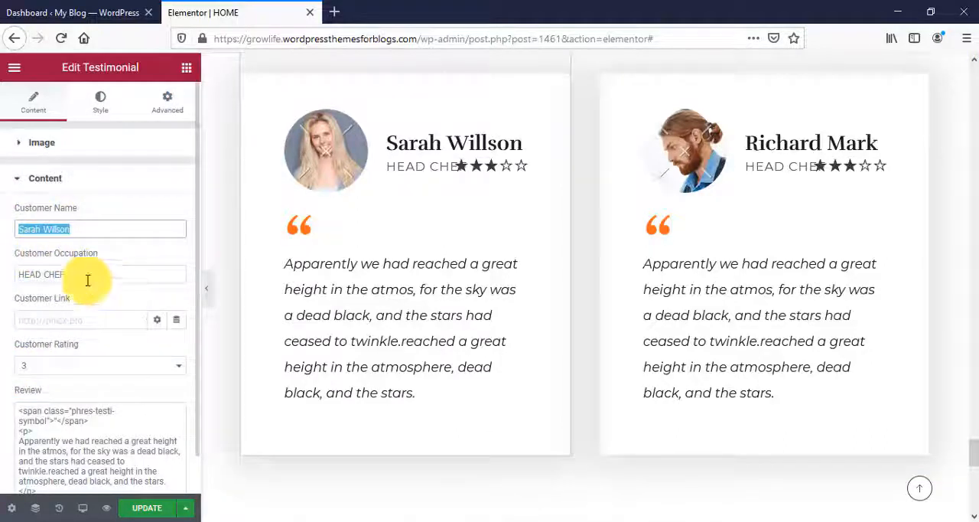
drag(83, 277, 10, 267)
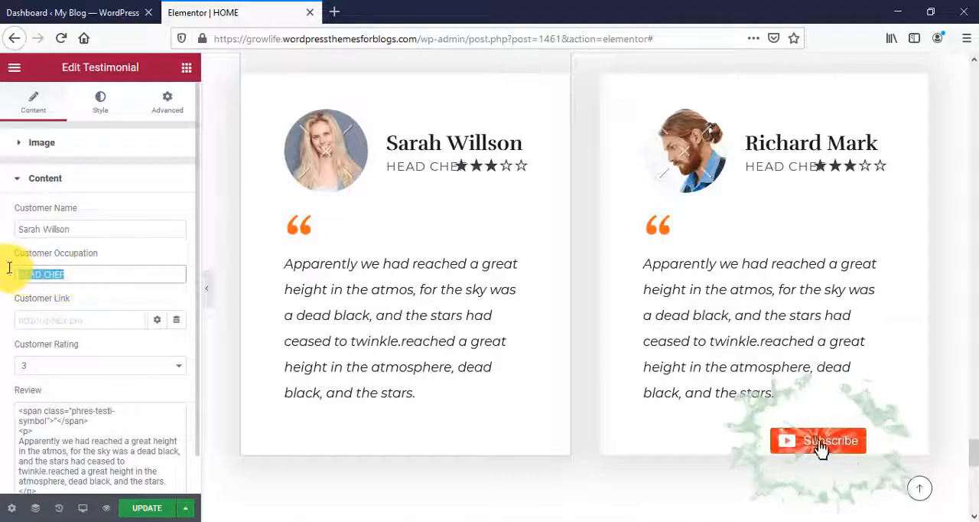
click(119, 347)
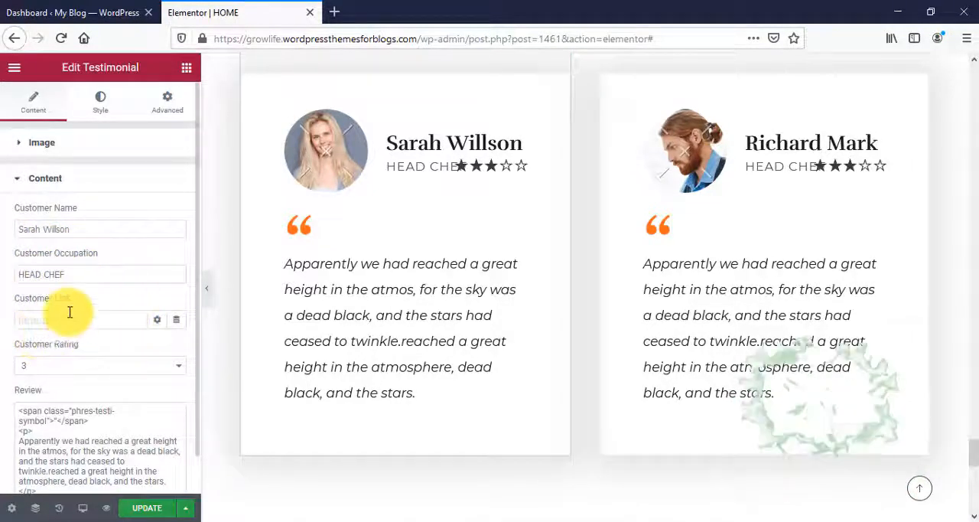
scroll(92, 329, down, 1)
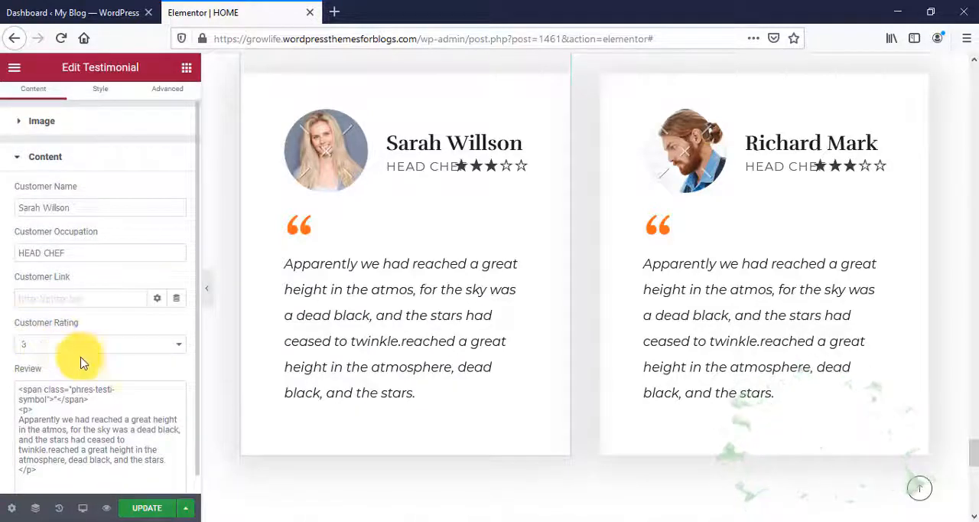
scroll(144, 340, down, 1)
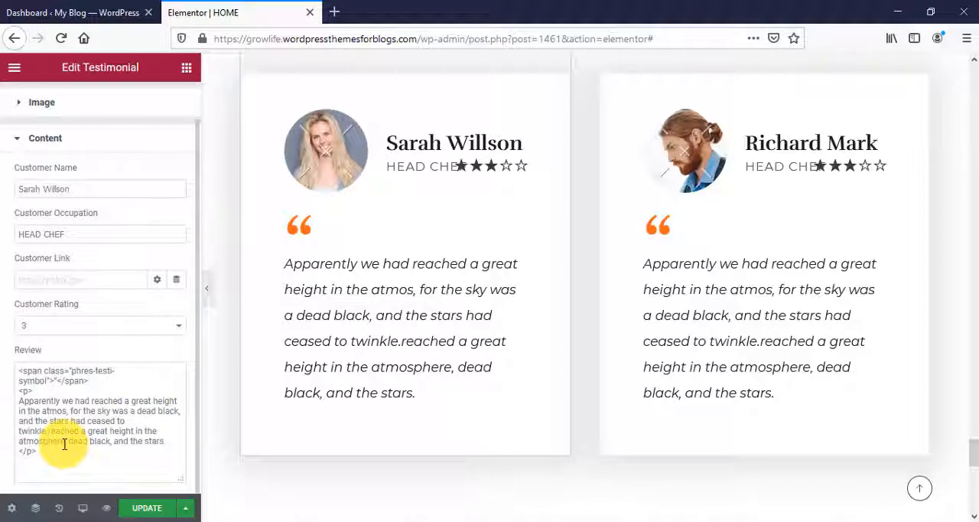
drag(2, 347, 3, 370)
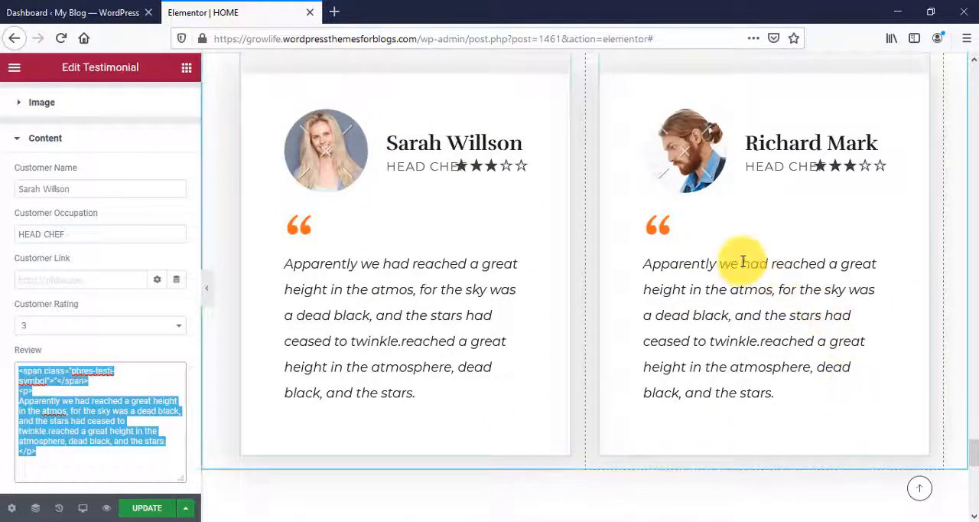
- Examine the HOME page from the testimonials down to the footer and back up past the menu, restaurant story and offer sections
scroll(735, 323, down, 8)
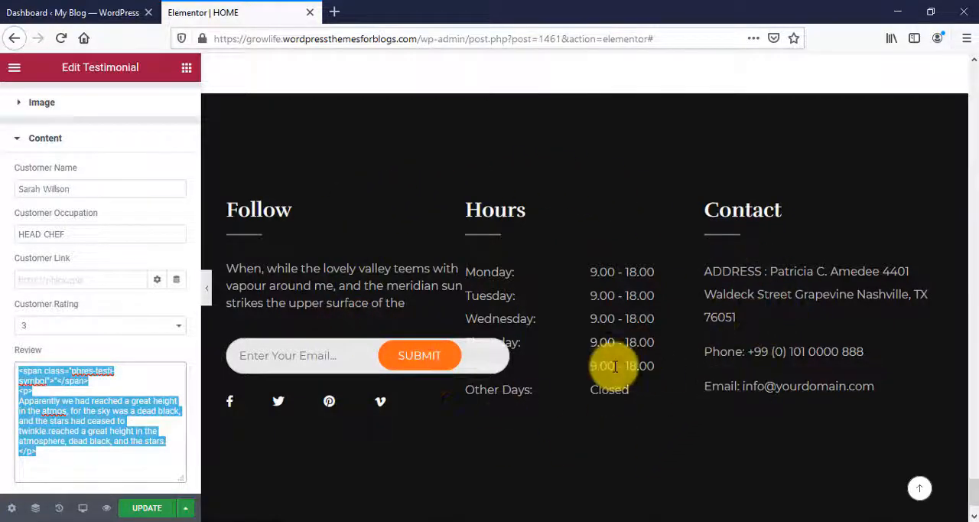
scroll(671, 406, down, 1)
scroll(670, 406, up, 4)
scroll(671, 410, up, 12)
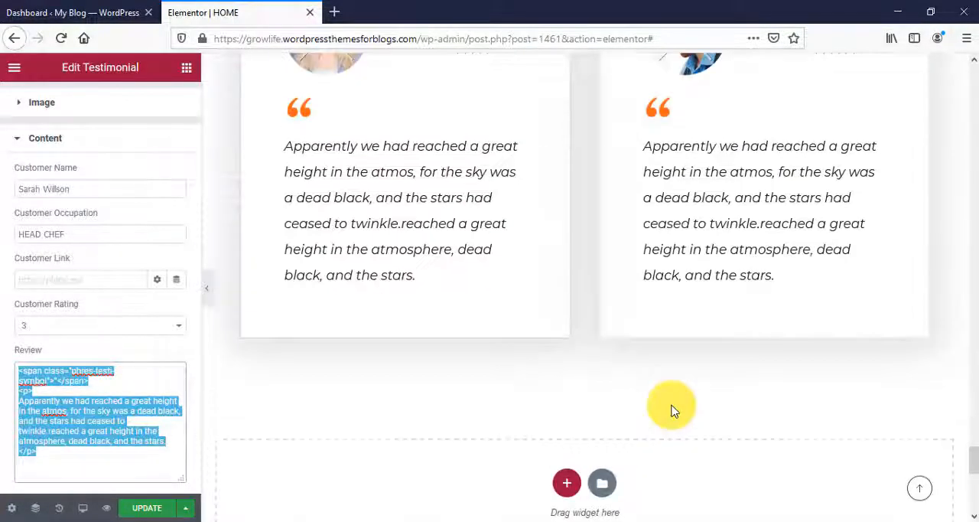
scroll(670, 410, up, 10)
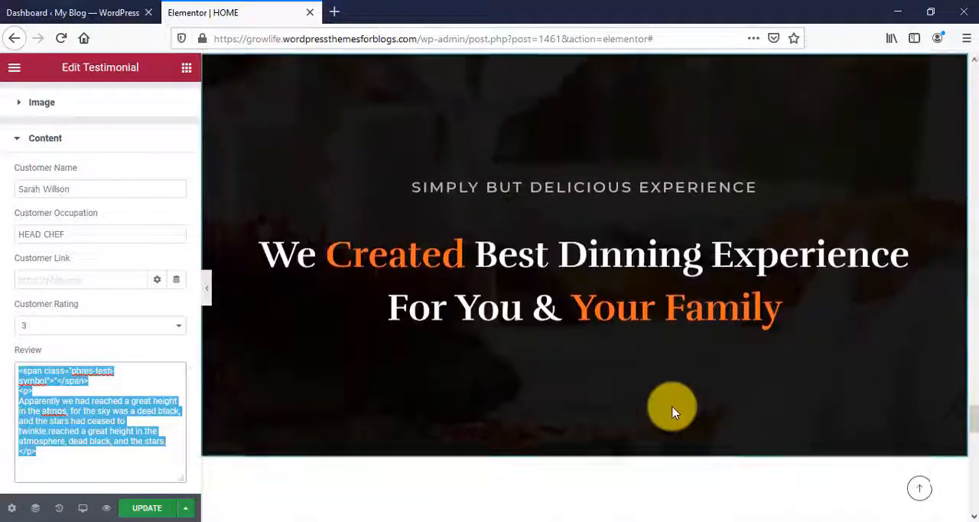
scroll(673, 413, up, 10)
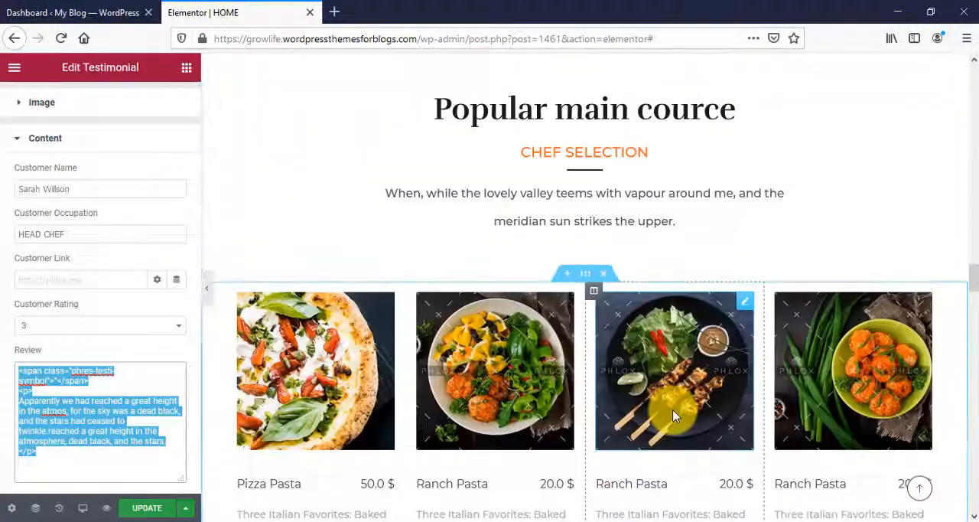
scroll(674, 415, up, 10)
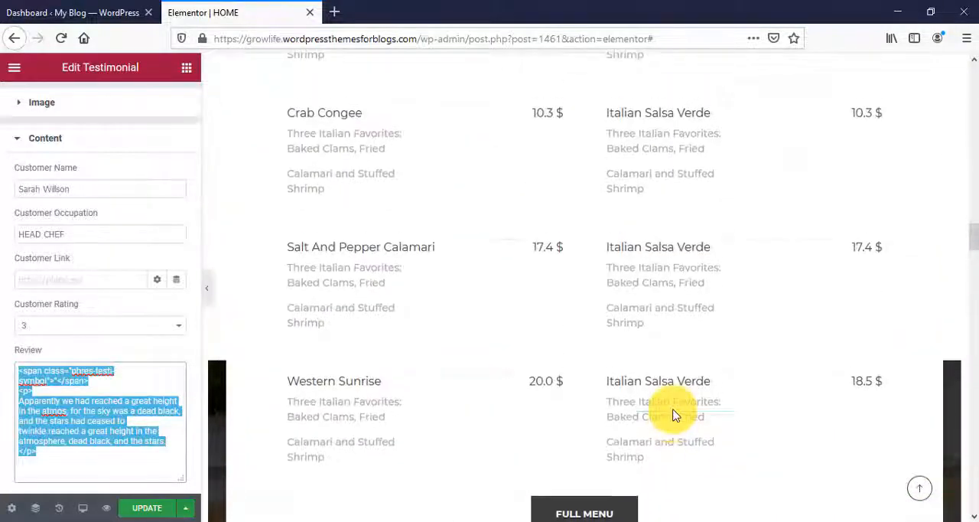
scroll(673, 416, up, 10)
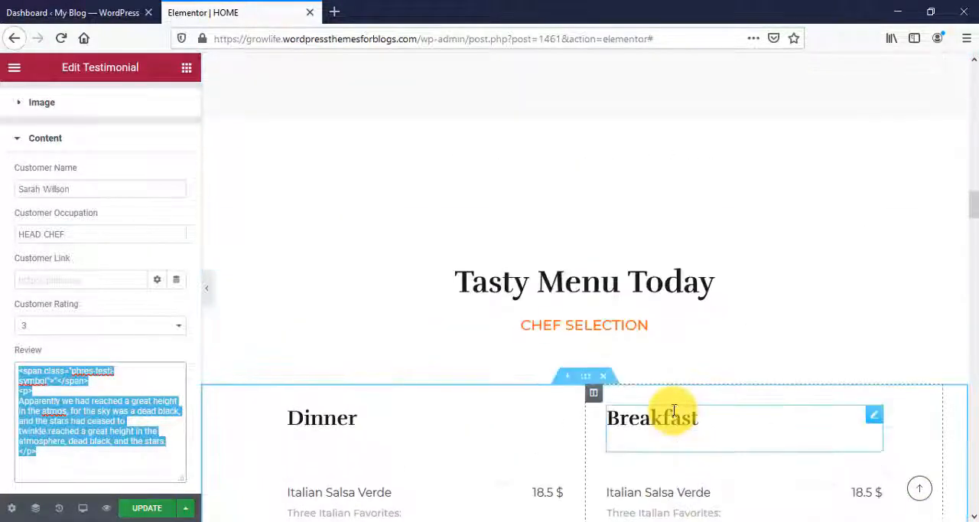
scroll(673, 412, up, 10)
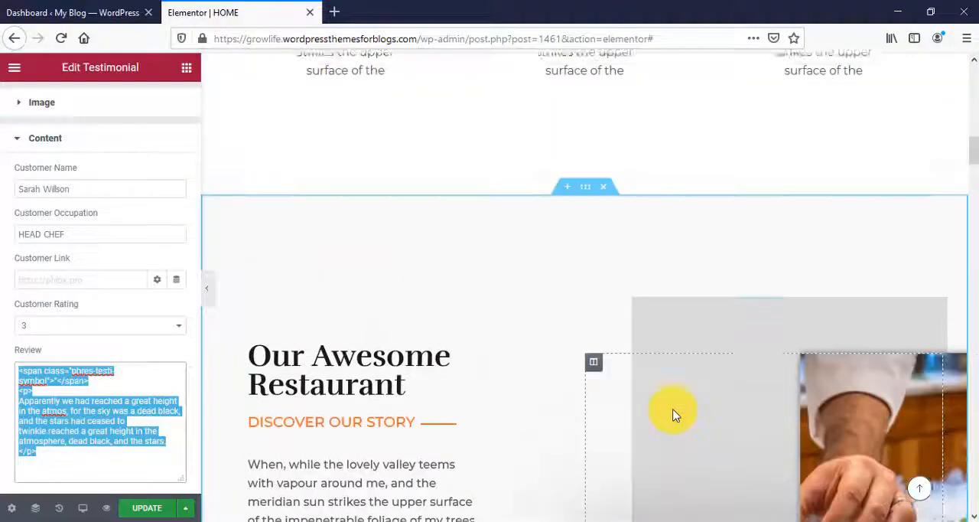
scroll(673, 415, up, 4)
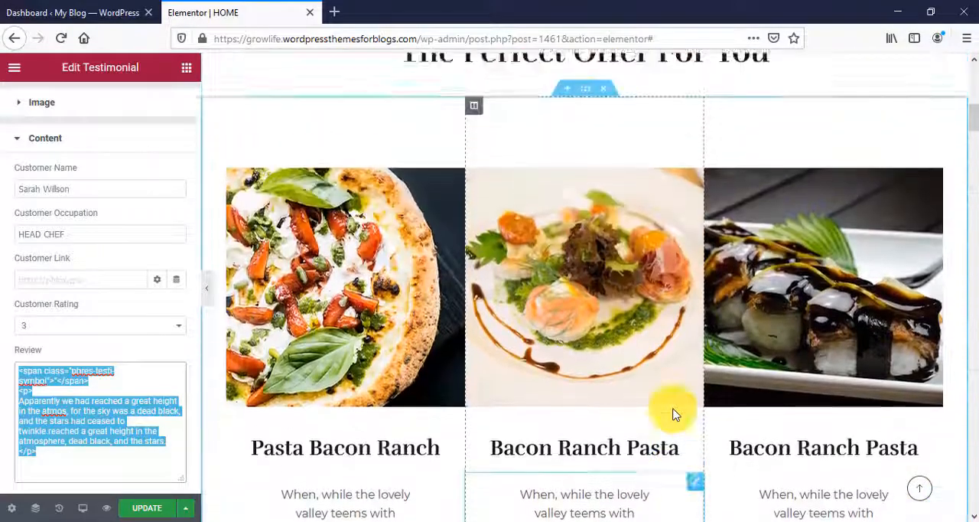
scroll(673, 413, up, 8)
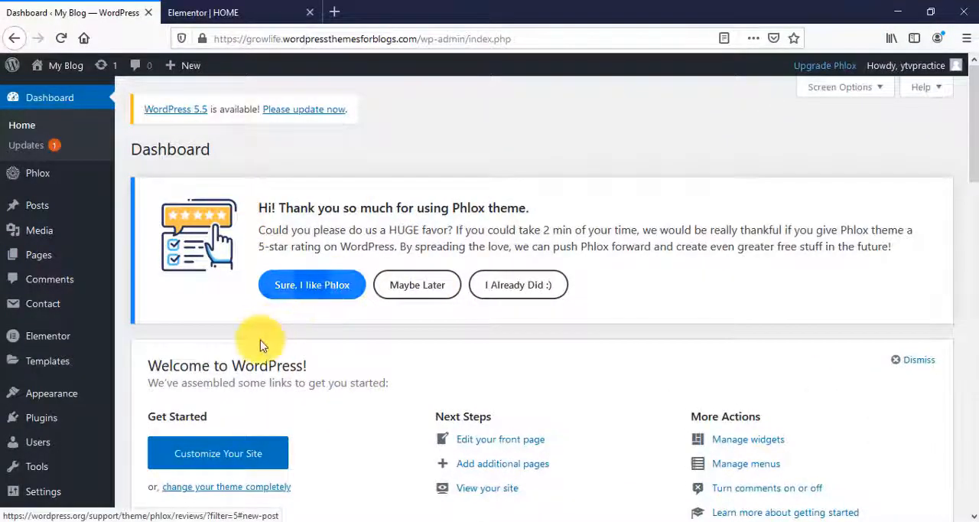
- Open the WordPress Customizer from the dashboard and review the Site Identity options for logo, site title, tagline, logo size and site icon
mouse_move(80, 403)
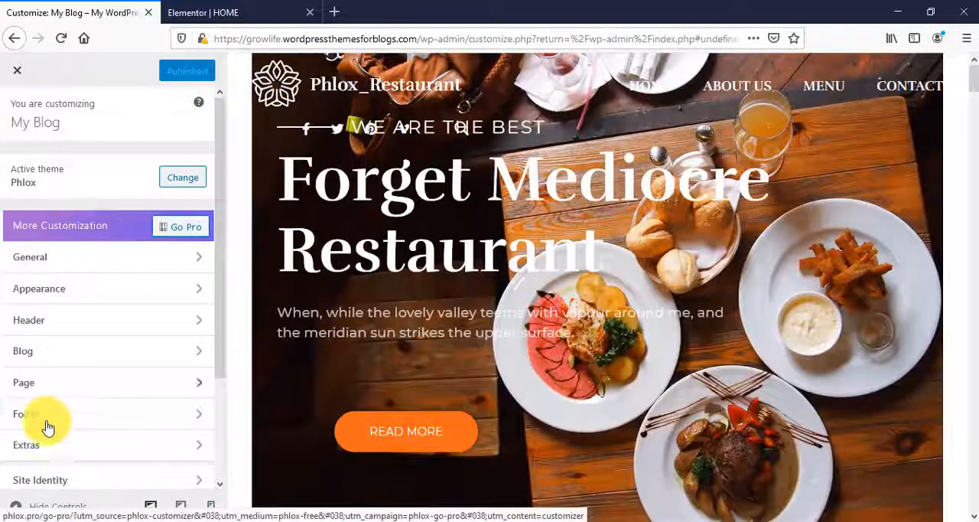
scroll(55, 458, down, 3)
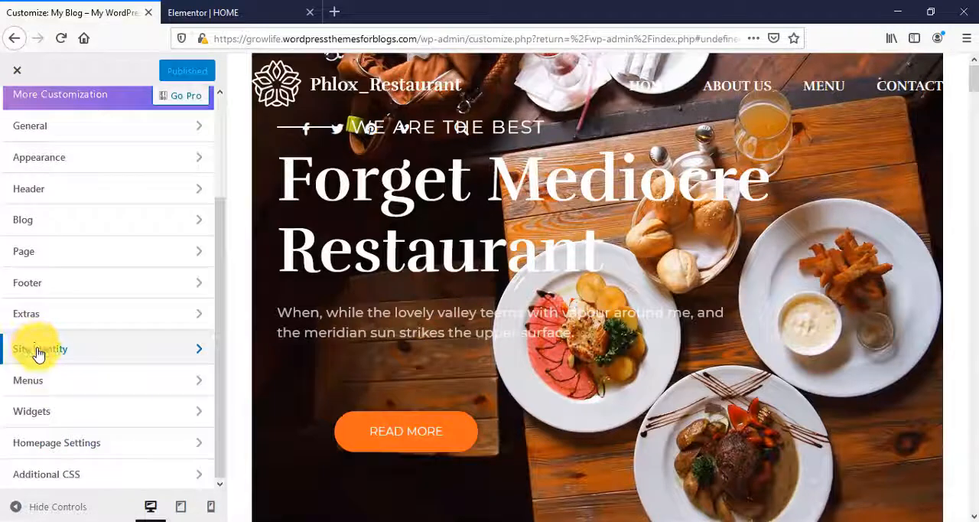
click(38, 352)
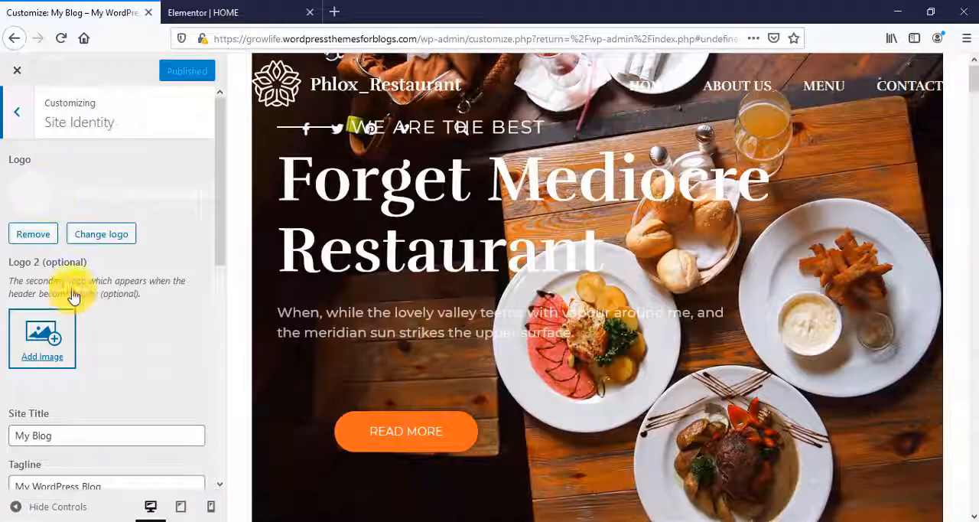
scroll(74, 295, down, 3)
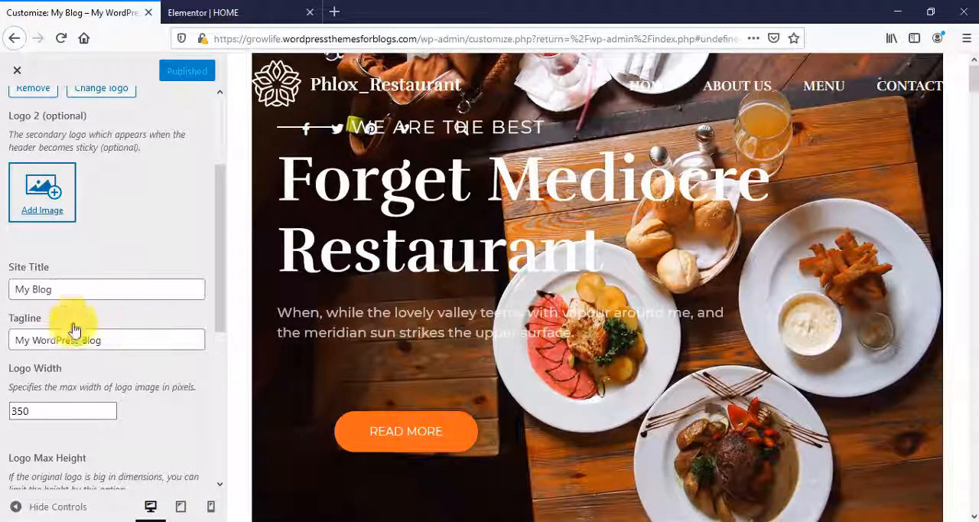
scroll(130, 338, down, 6)
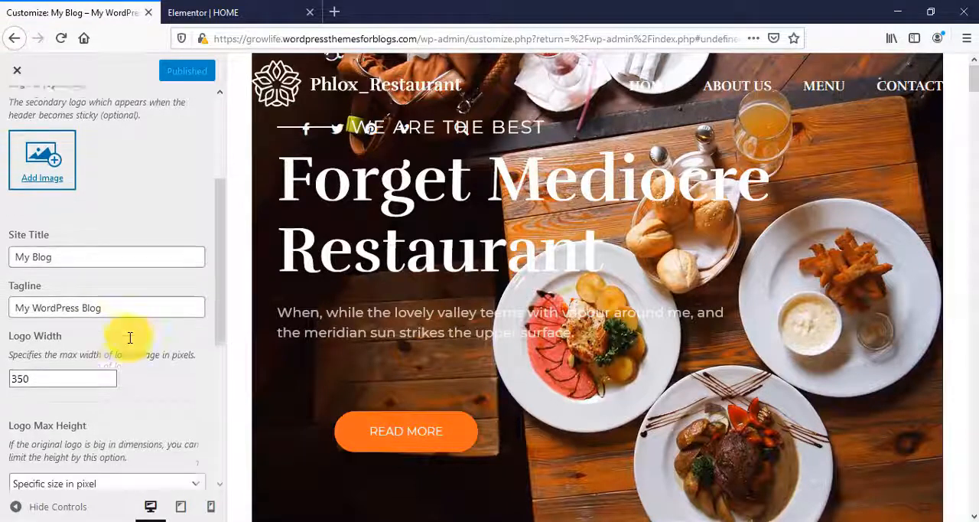
scroll(131, 337, down, 1)
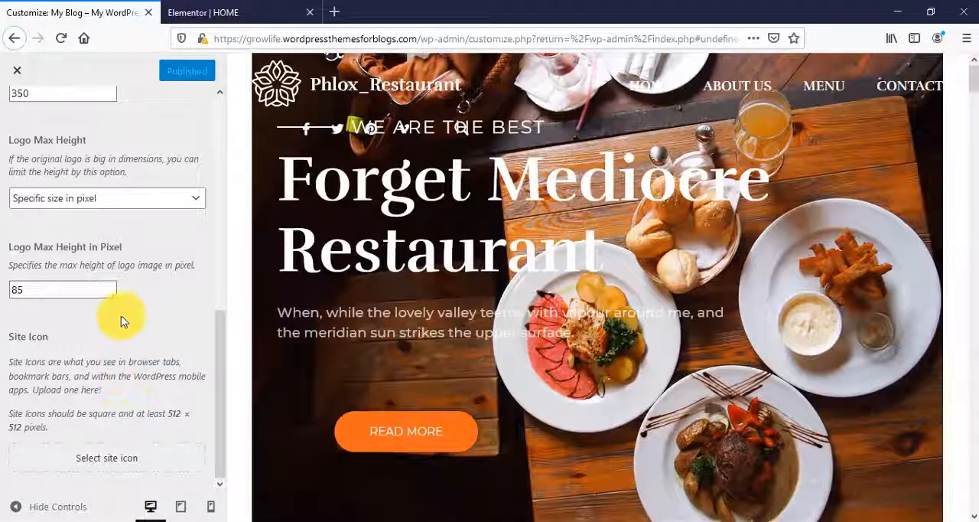
scroll(99, 302, up, 8)
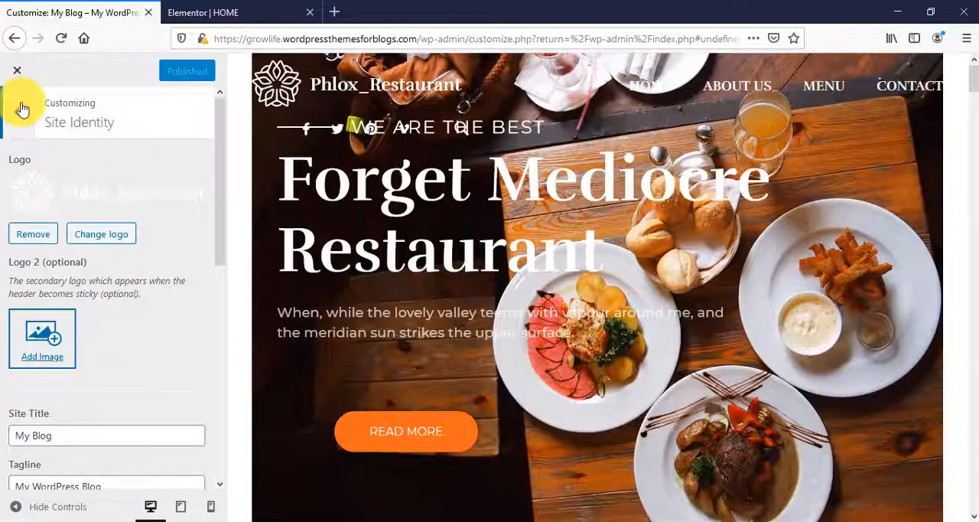
click(18, 110)
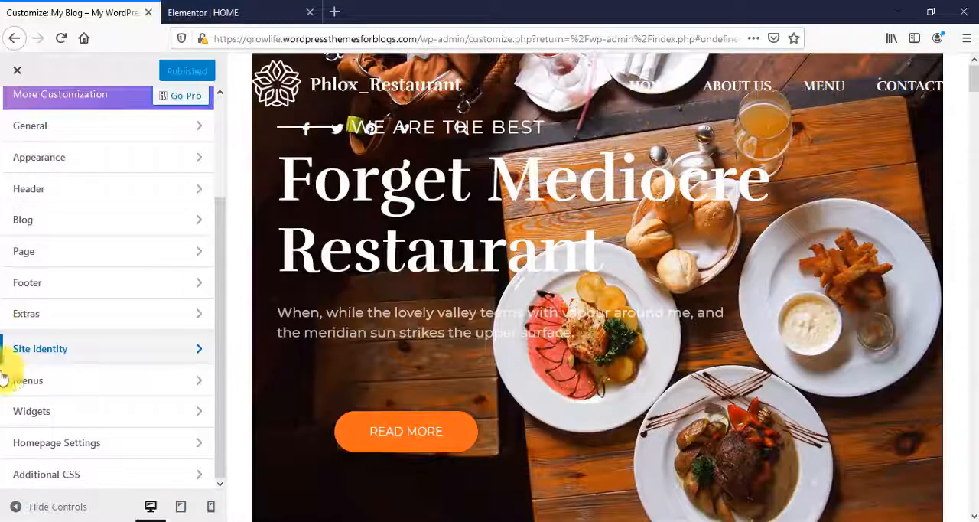
- Look over the Customizer's Menus settings and view the footer in the site preview
click(70, 388)
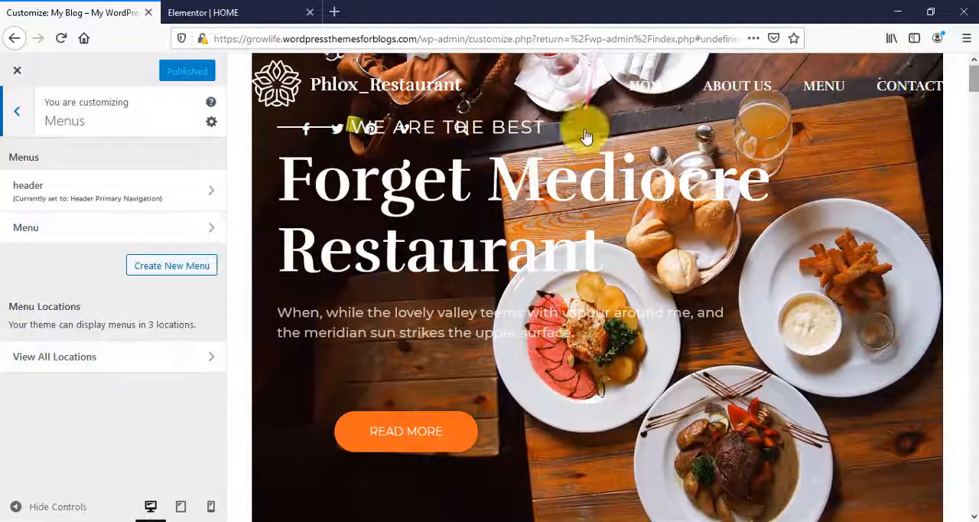
scroll(940, 350, down, 20)
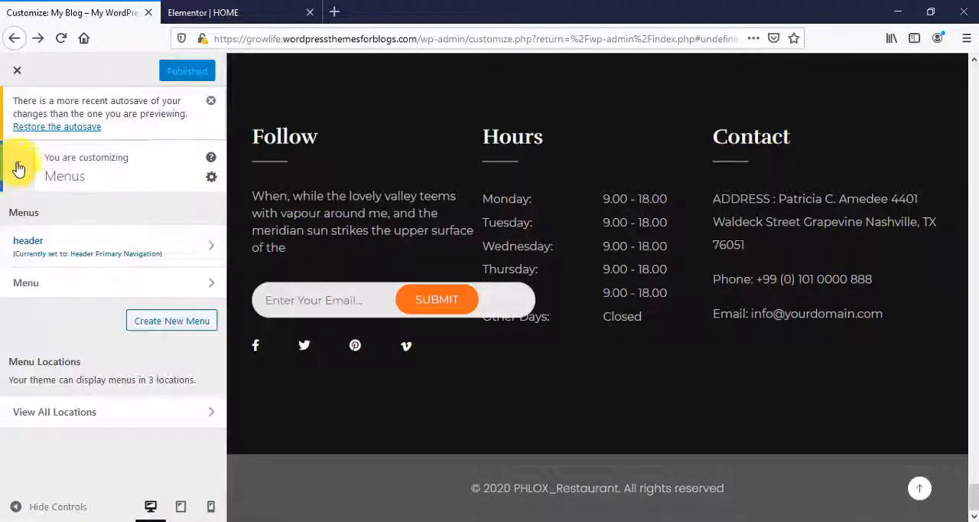
click(19, 168)
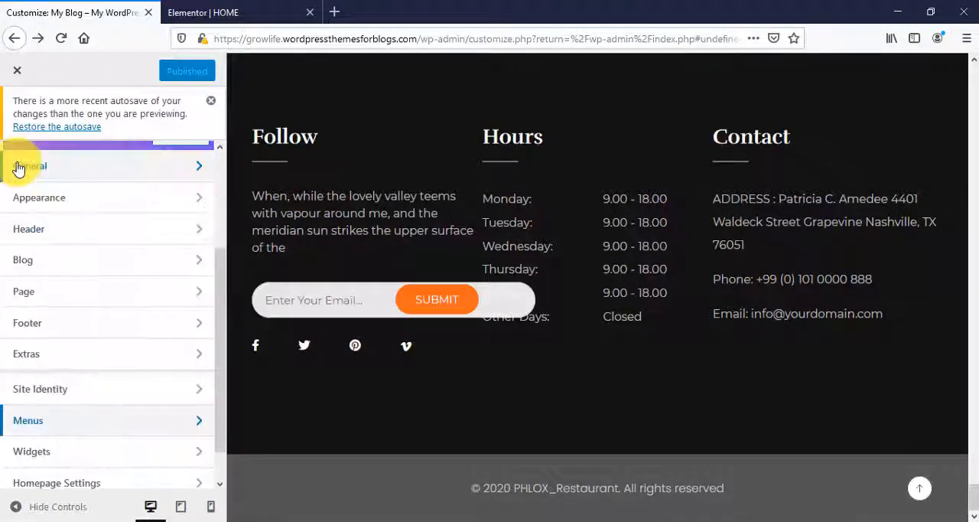
- Browse the site footers and the Footer Templates Library in the Customizer's Footer settings
click(31, 323)
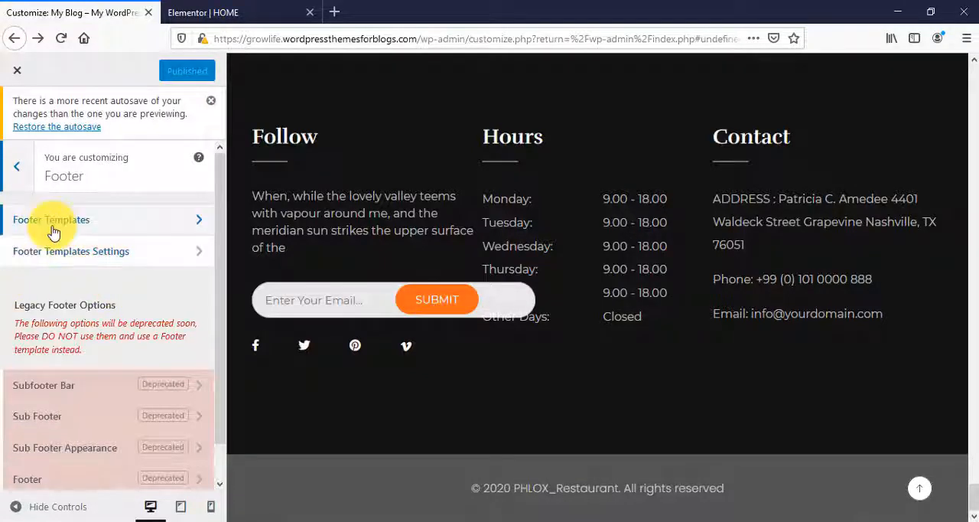
click(157, 228)
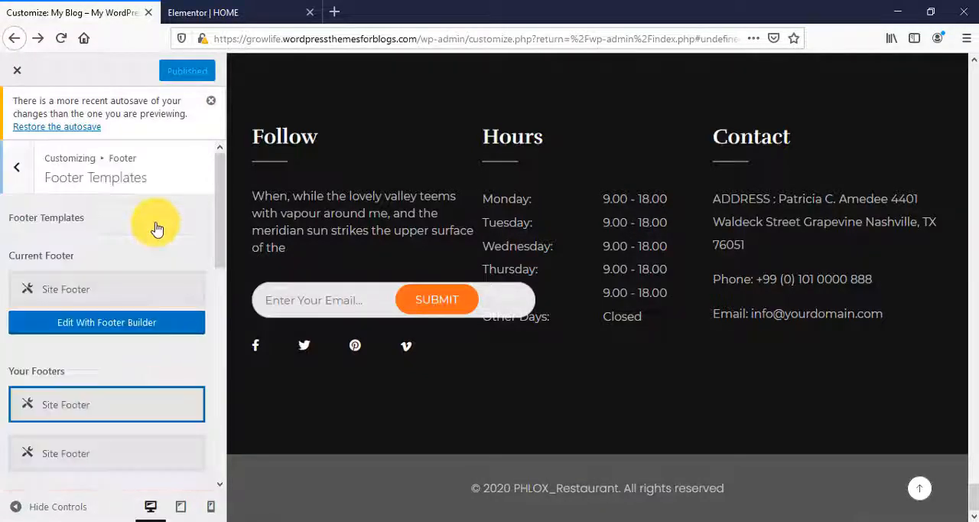
scroll(164, 367, down, 10)
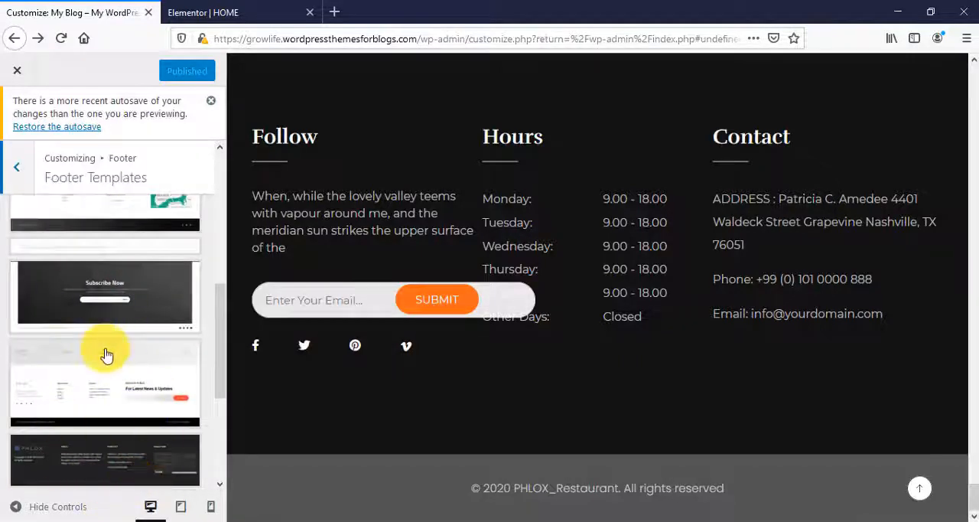
scroll(107, 359, up, 2)
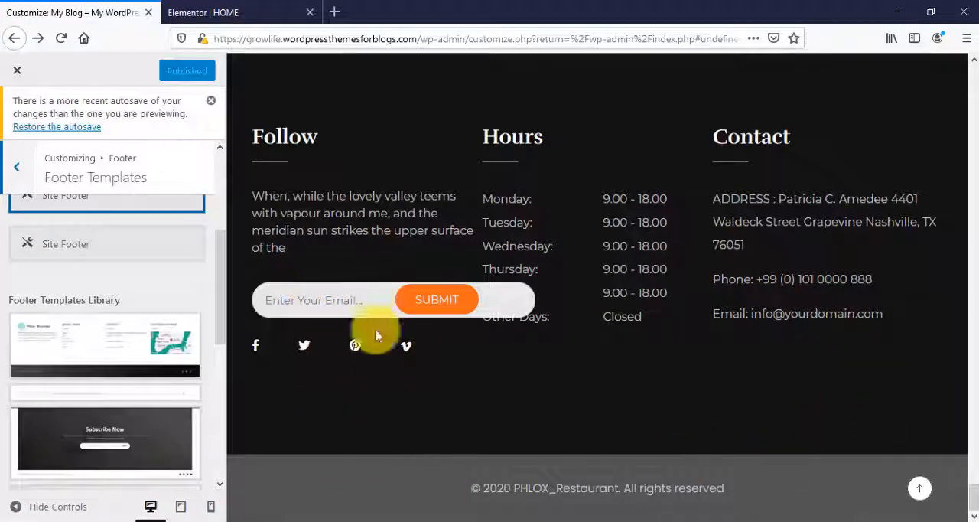
scroll(65, 388, up, 1)
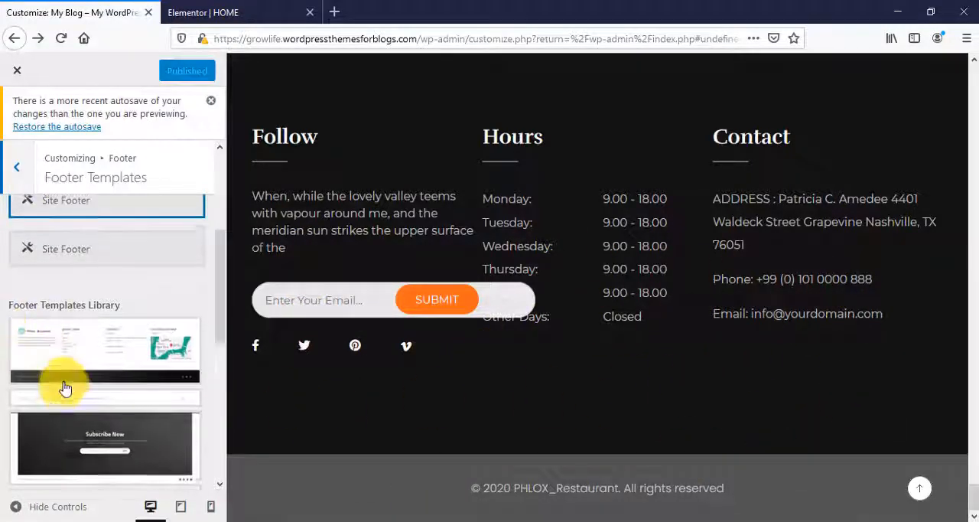
scroll(65, 388, up, 3)
click(17, 188)
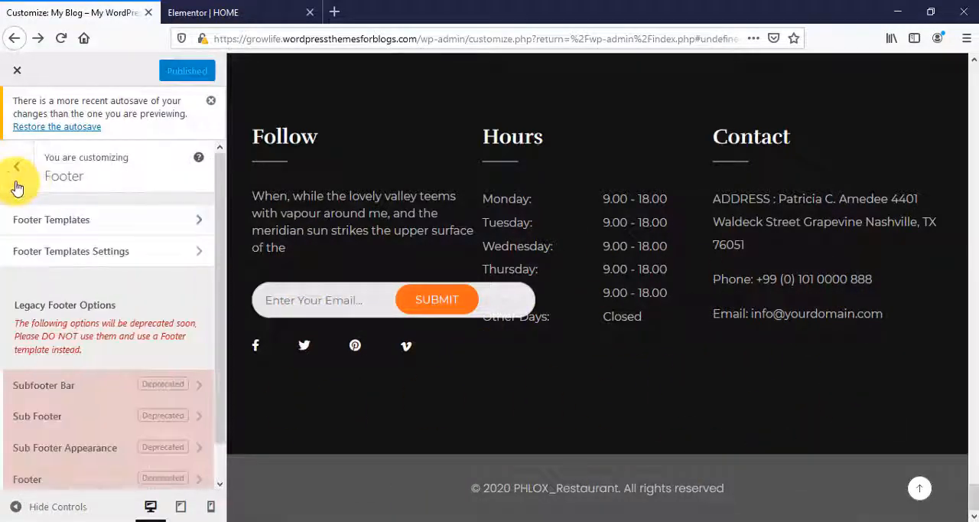
- Inspect the Copyright Text in Footer Templates Settings against the copyright line in the preview's footer
click(125, 259)
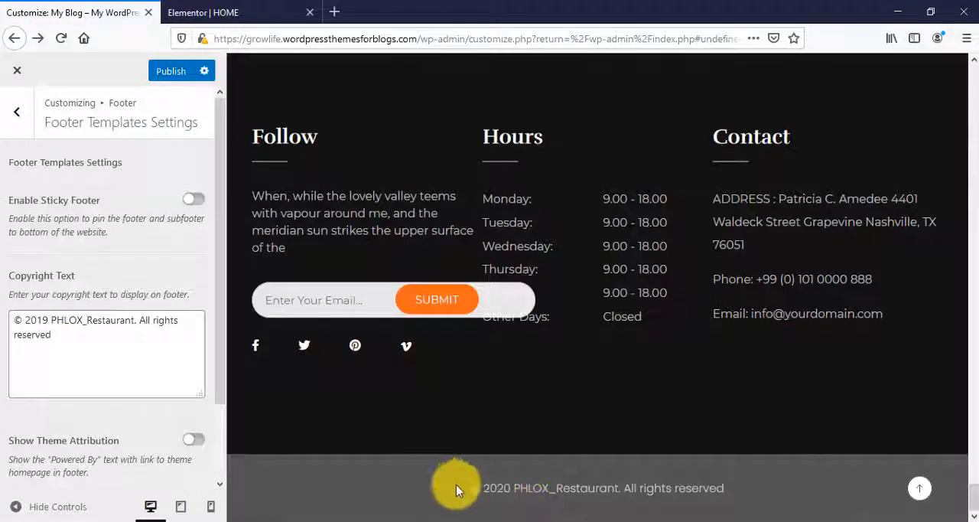
drag(452, 488, 771, 508)
click(93, 344)
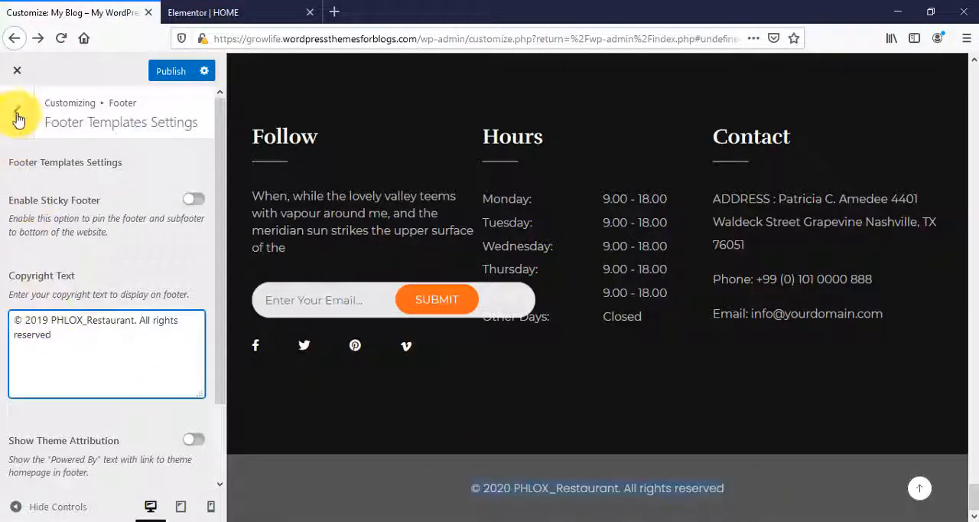
click(18, 119)
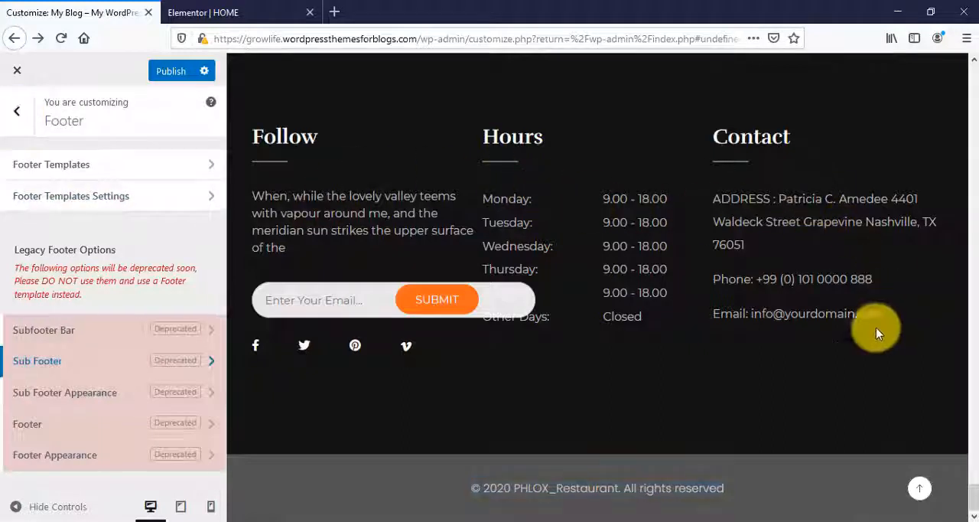
- Enable Use Legacy Footer in the Subfooter Bar settings
click(136, 339)
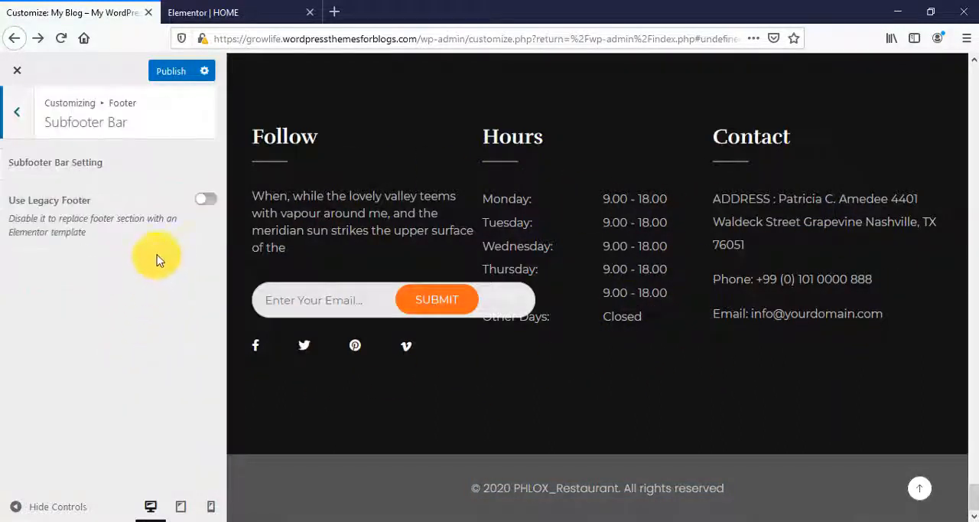
click(205, 200)
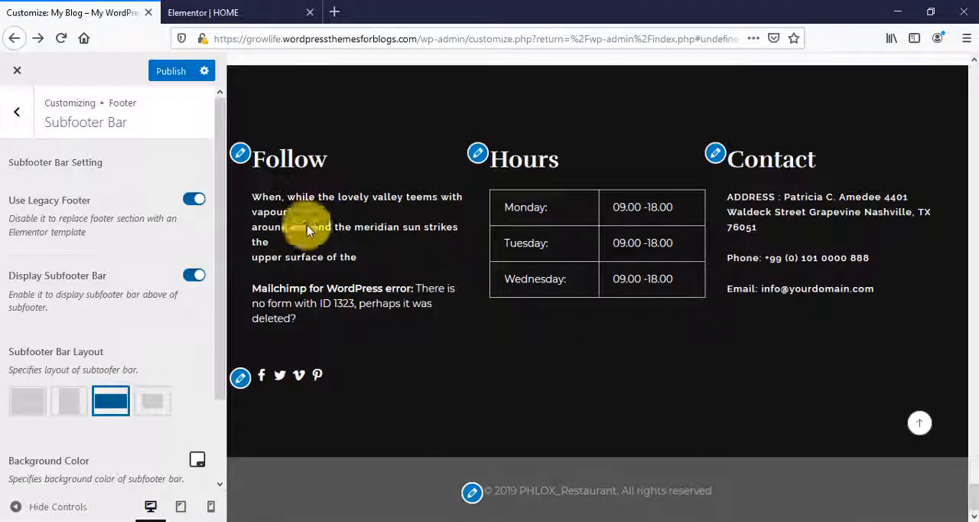
- Review the "Follow" text widget in the first subfooter column and open the settings of its Socials widget
click(241, 157)
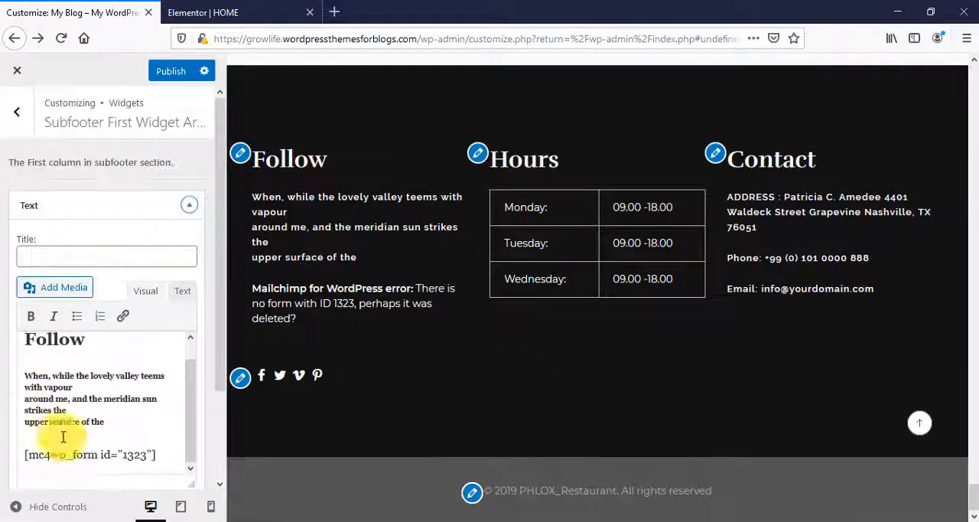
scroll(92, 421, down, 3)
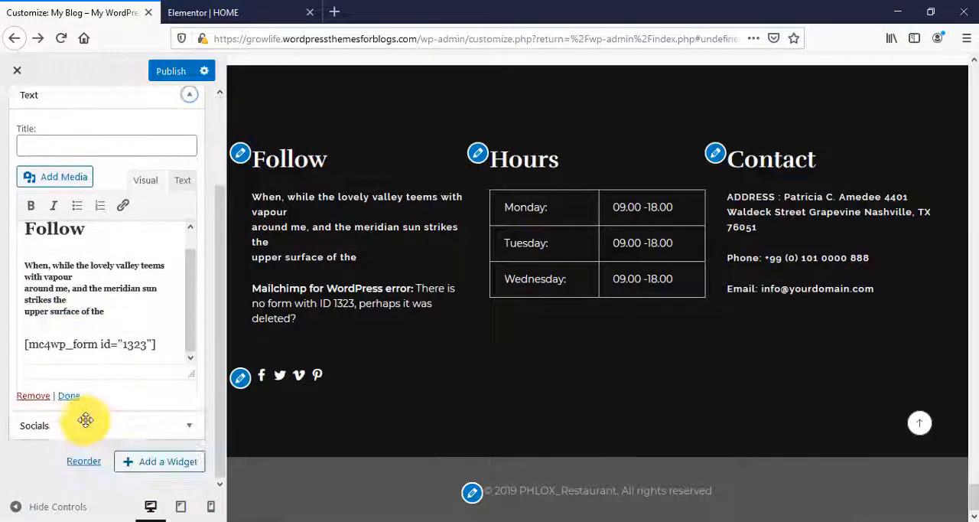
scroll(78, 265, up, 1)
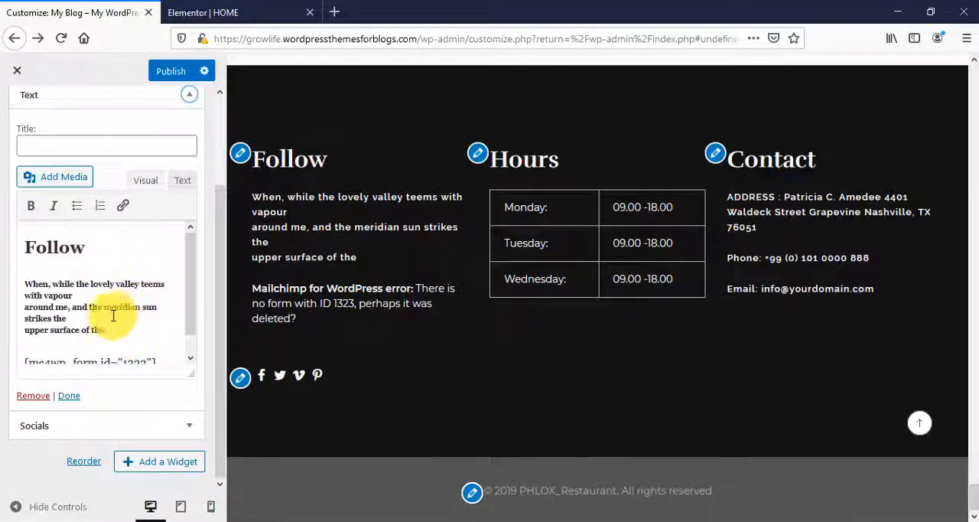
click(240, 380)
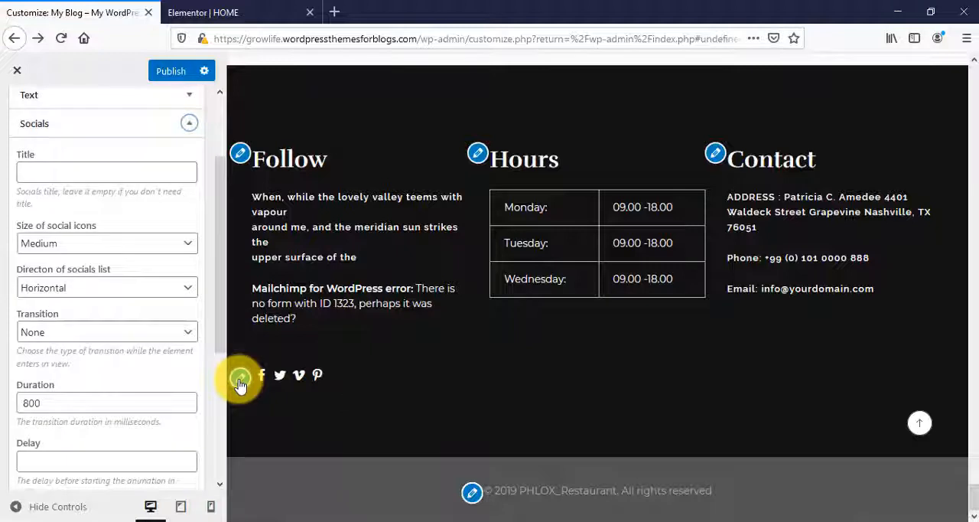
- Review the Socials widget's title, icon size, direction and animation settings, and publish the Customizer changes
scroll(81, 383, down, 5)
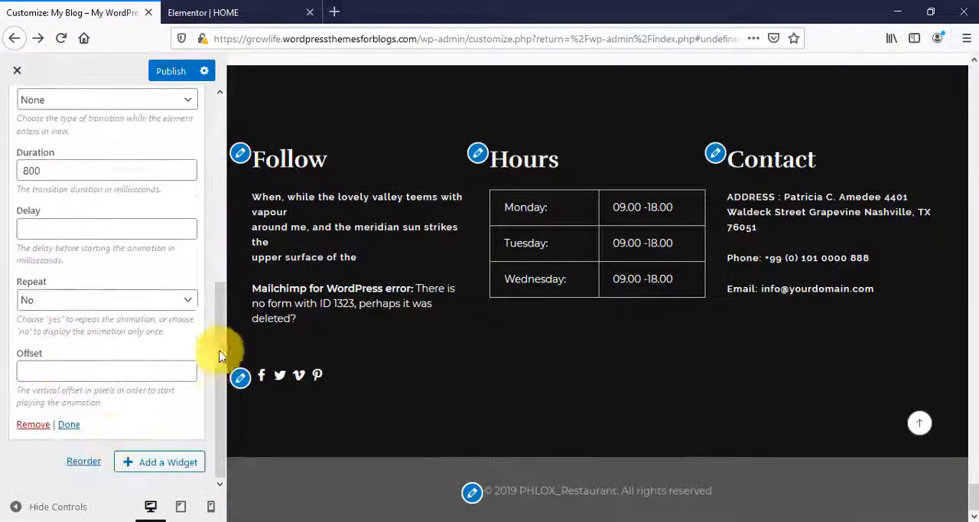
scroll(131, 240, up, 5)
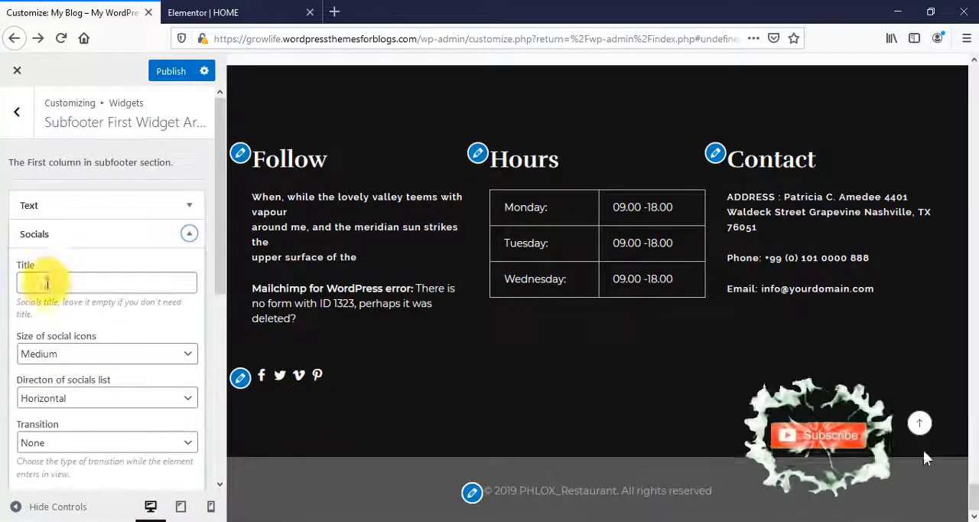
scroll(99, 350, down, 5)
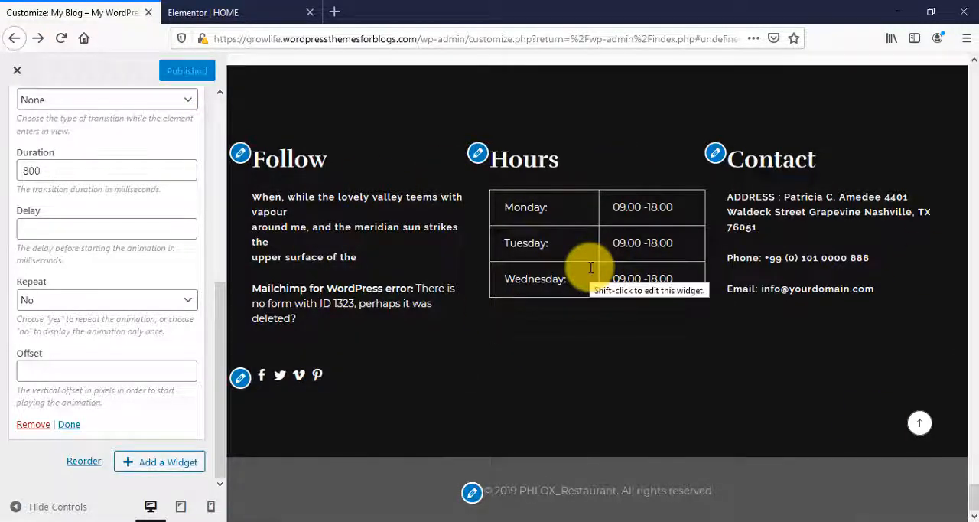
scroll(747, 365, up, 10)
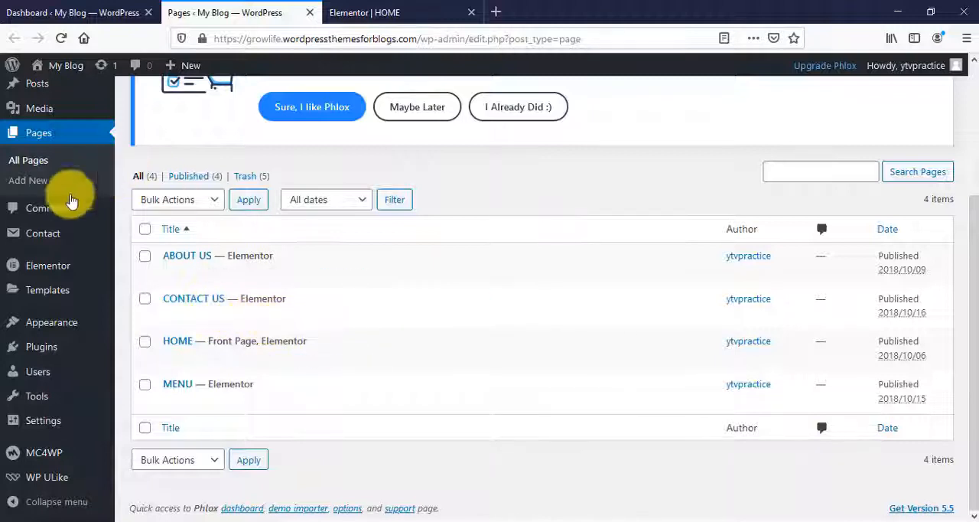
- Open the live My Blog site and examine the homepage sections from the hero banner to the Meet Our Chefs team
mouse_move(41, 242)
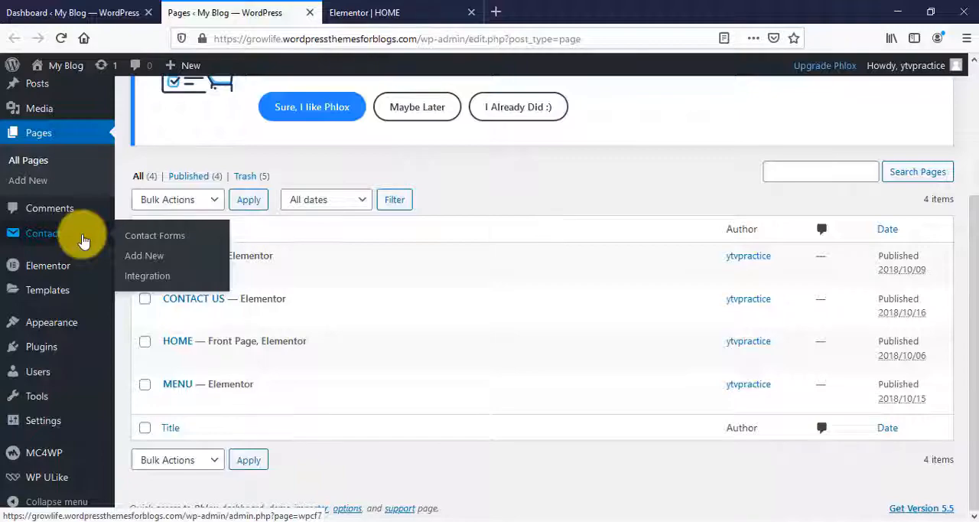
click(387, 12)
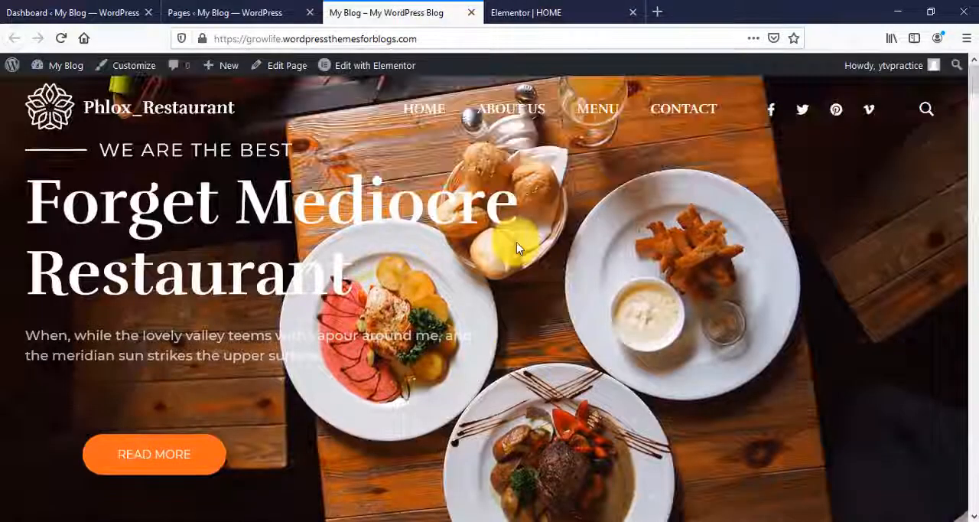
scroll(516, 252, down, 5)
scroll(589, 352, down, 10)
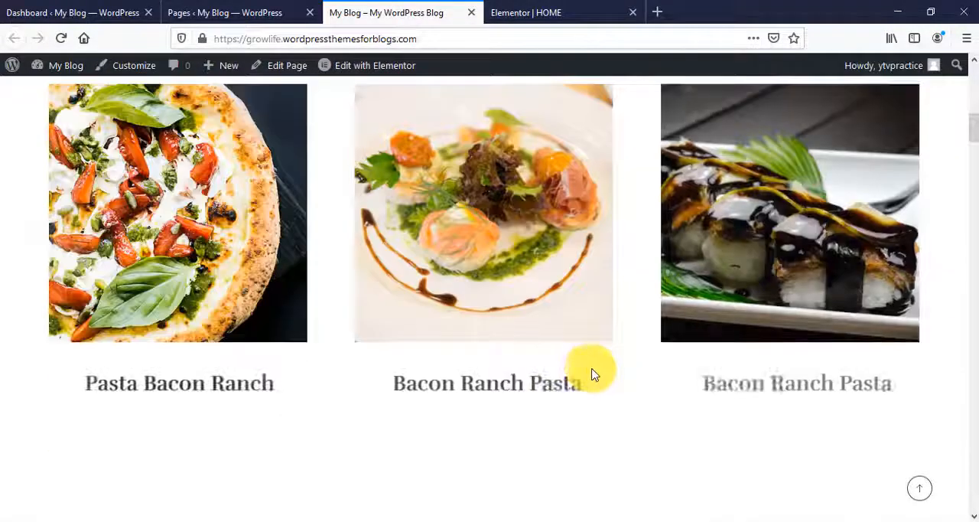
scroll(593, 375, down, 10)
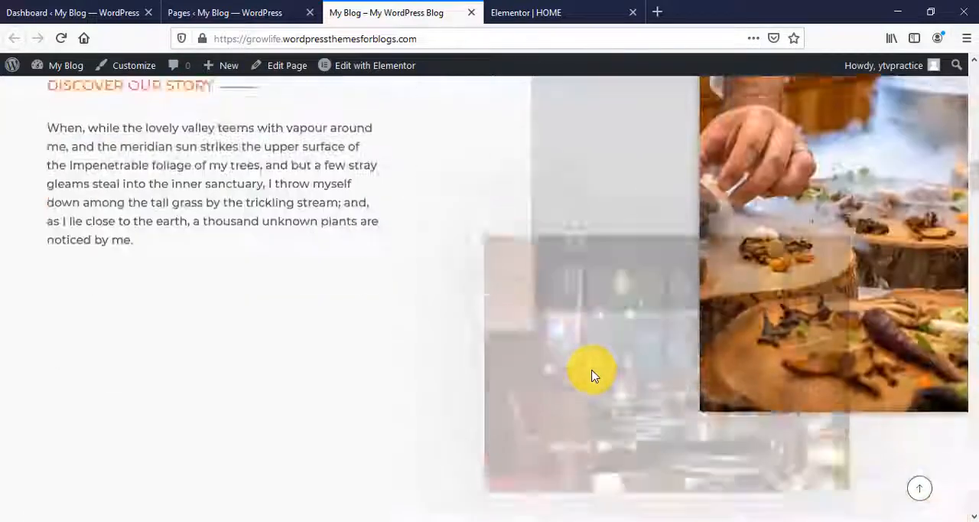
scroll(593, 380, down, 8)
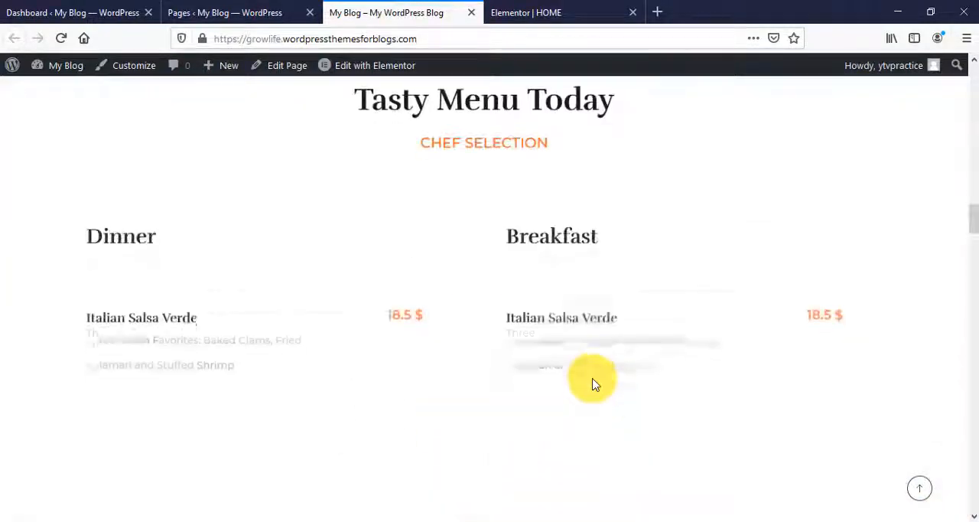
scroll(564, 330, down, 7)
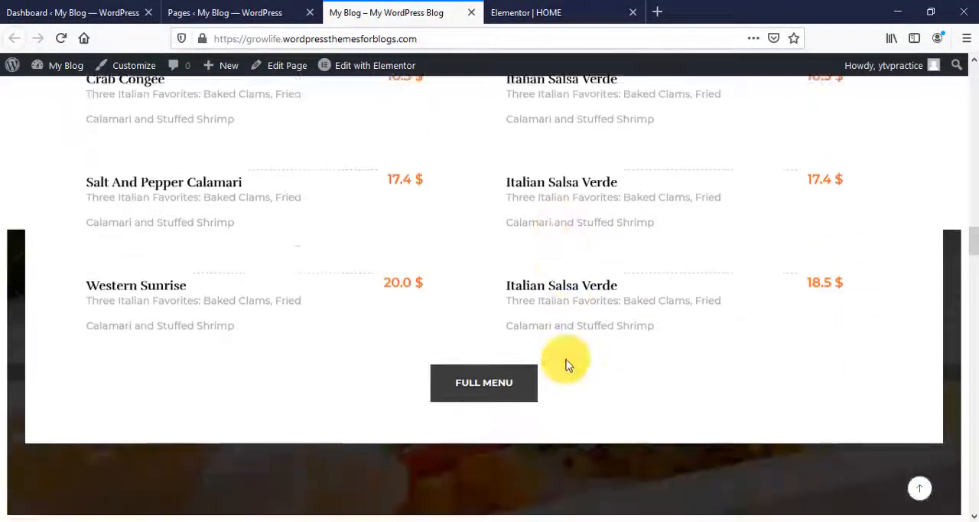
scroll(602, 418, down, 8)
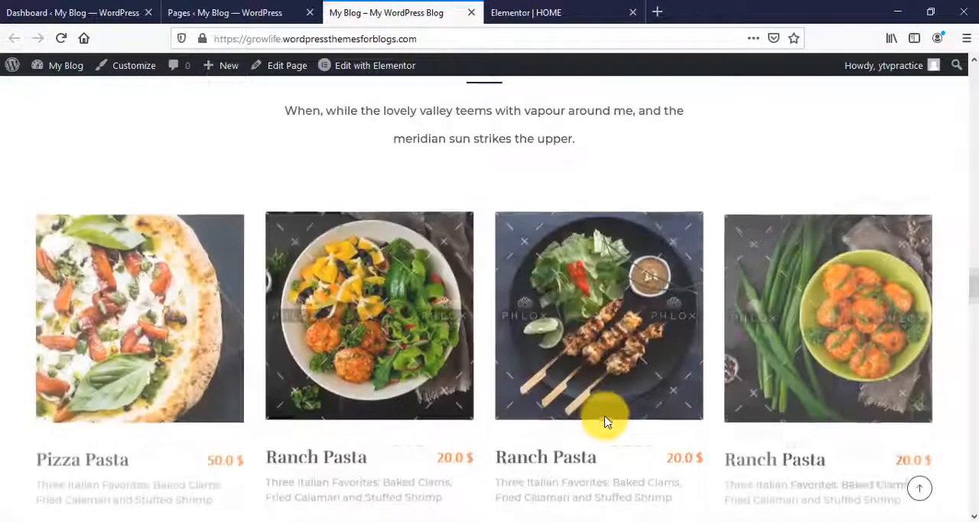
scroll(606, 428, down, 5)
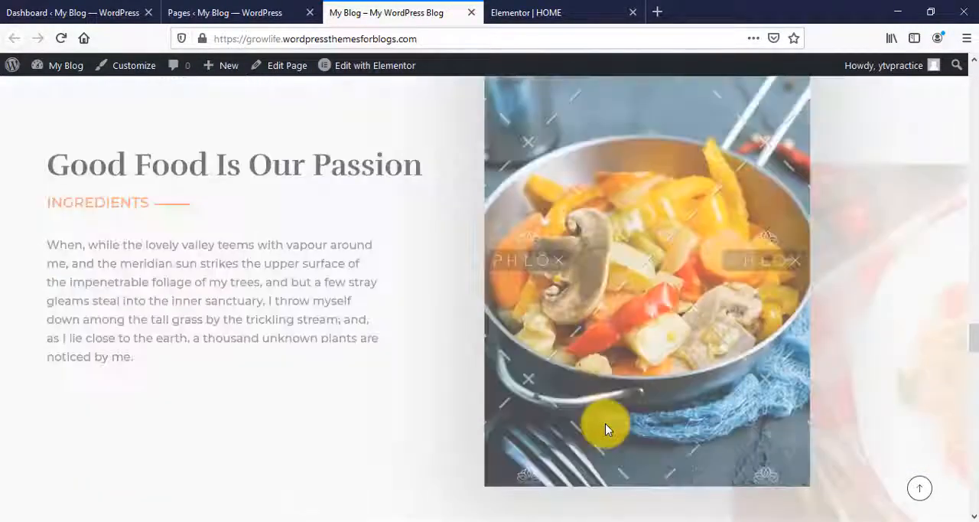
scroll(607, 434, down, 6)
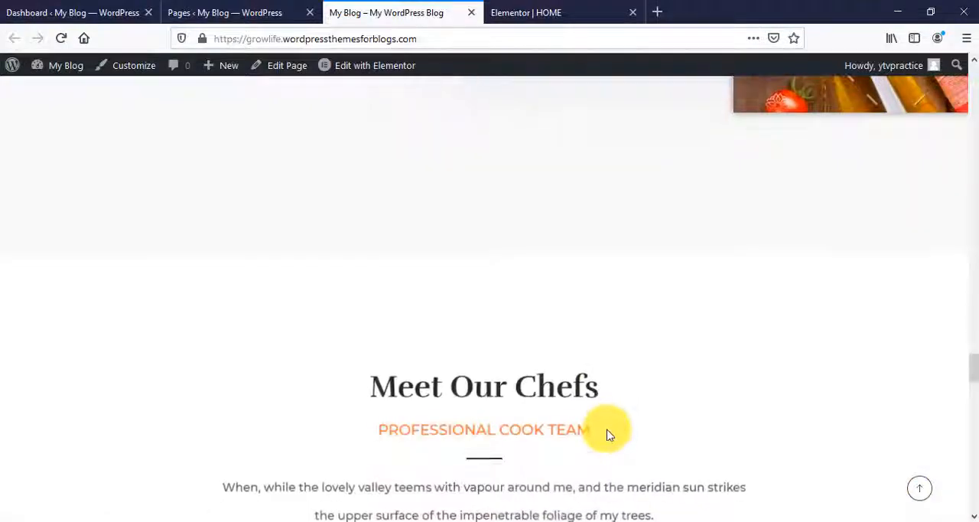
scroll(606, 431, down, 4)
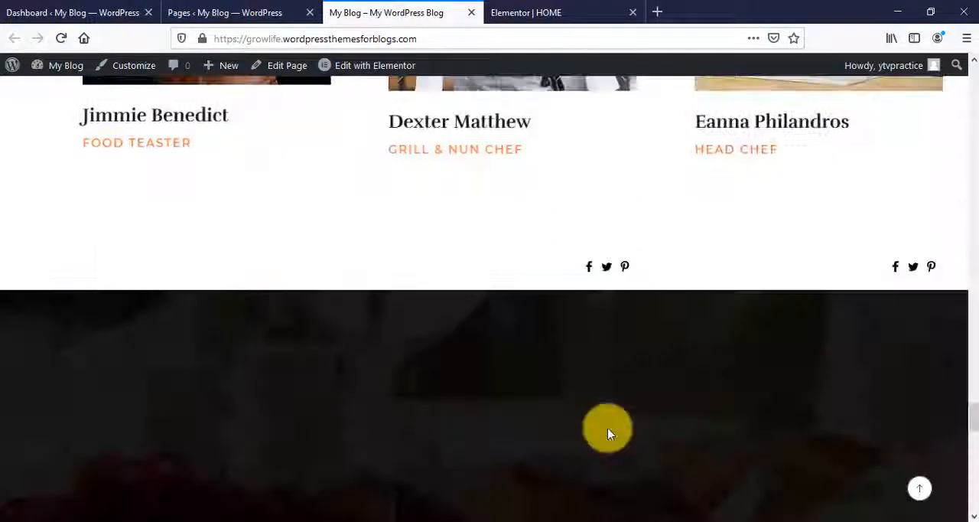